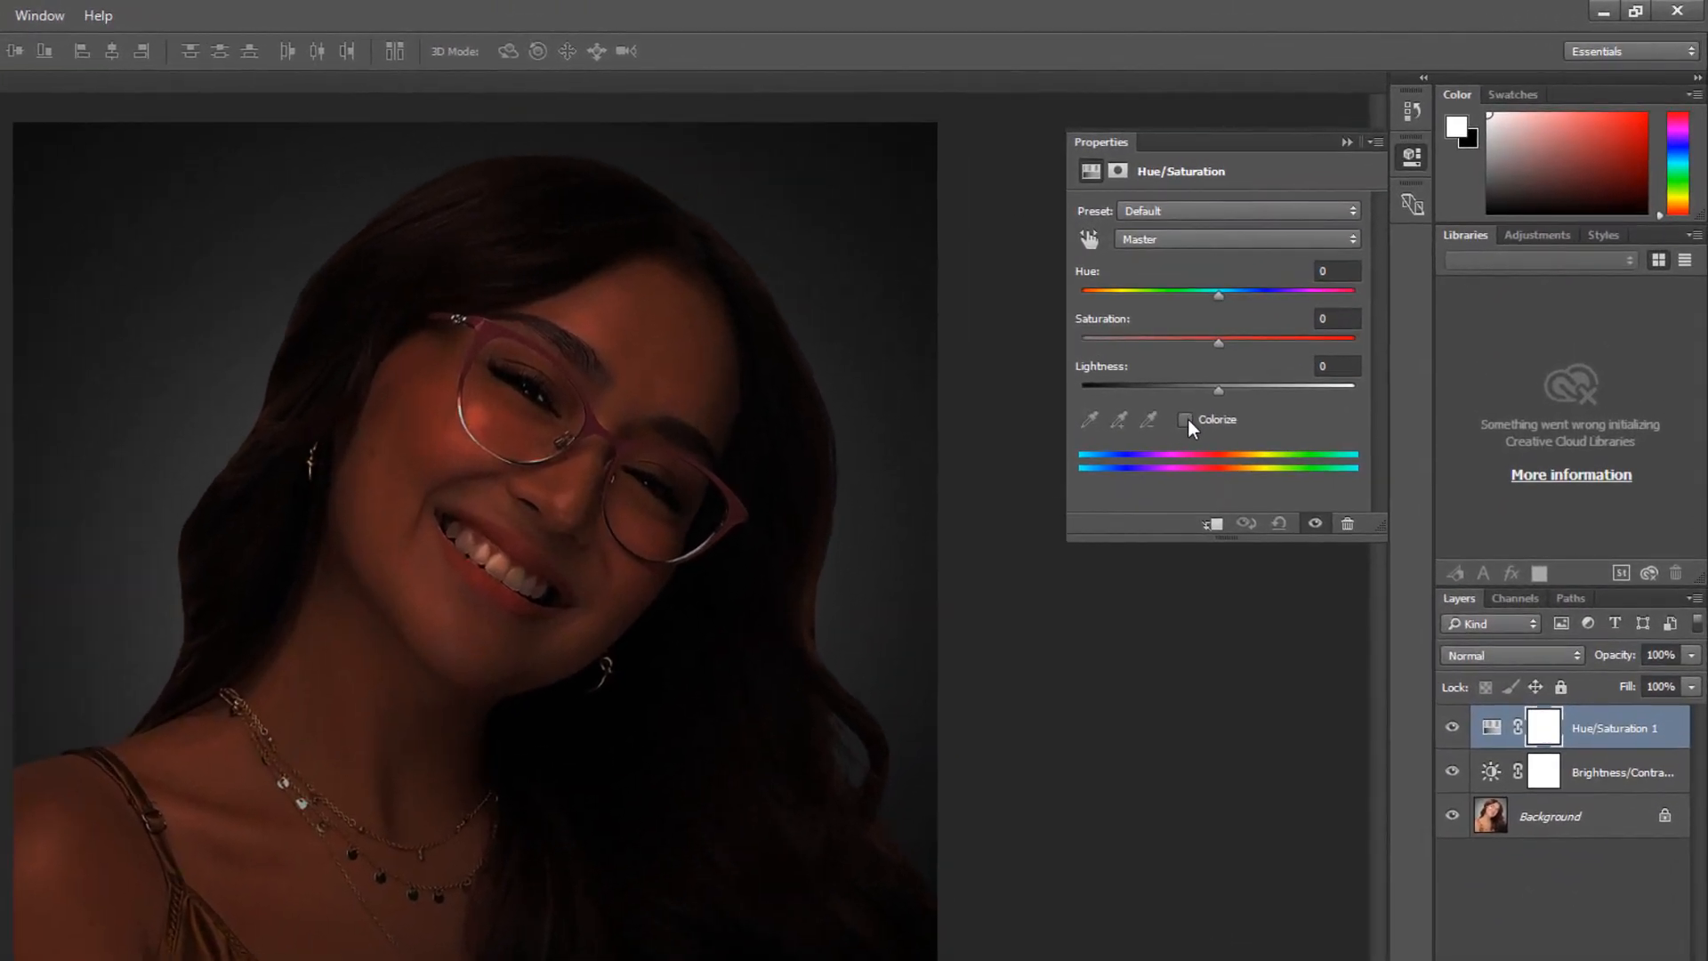
Colorize the Hue/Saturation adjustment and shift its hue to tint the photo teal-blue.
click(1297, 330)
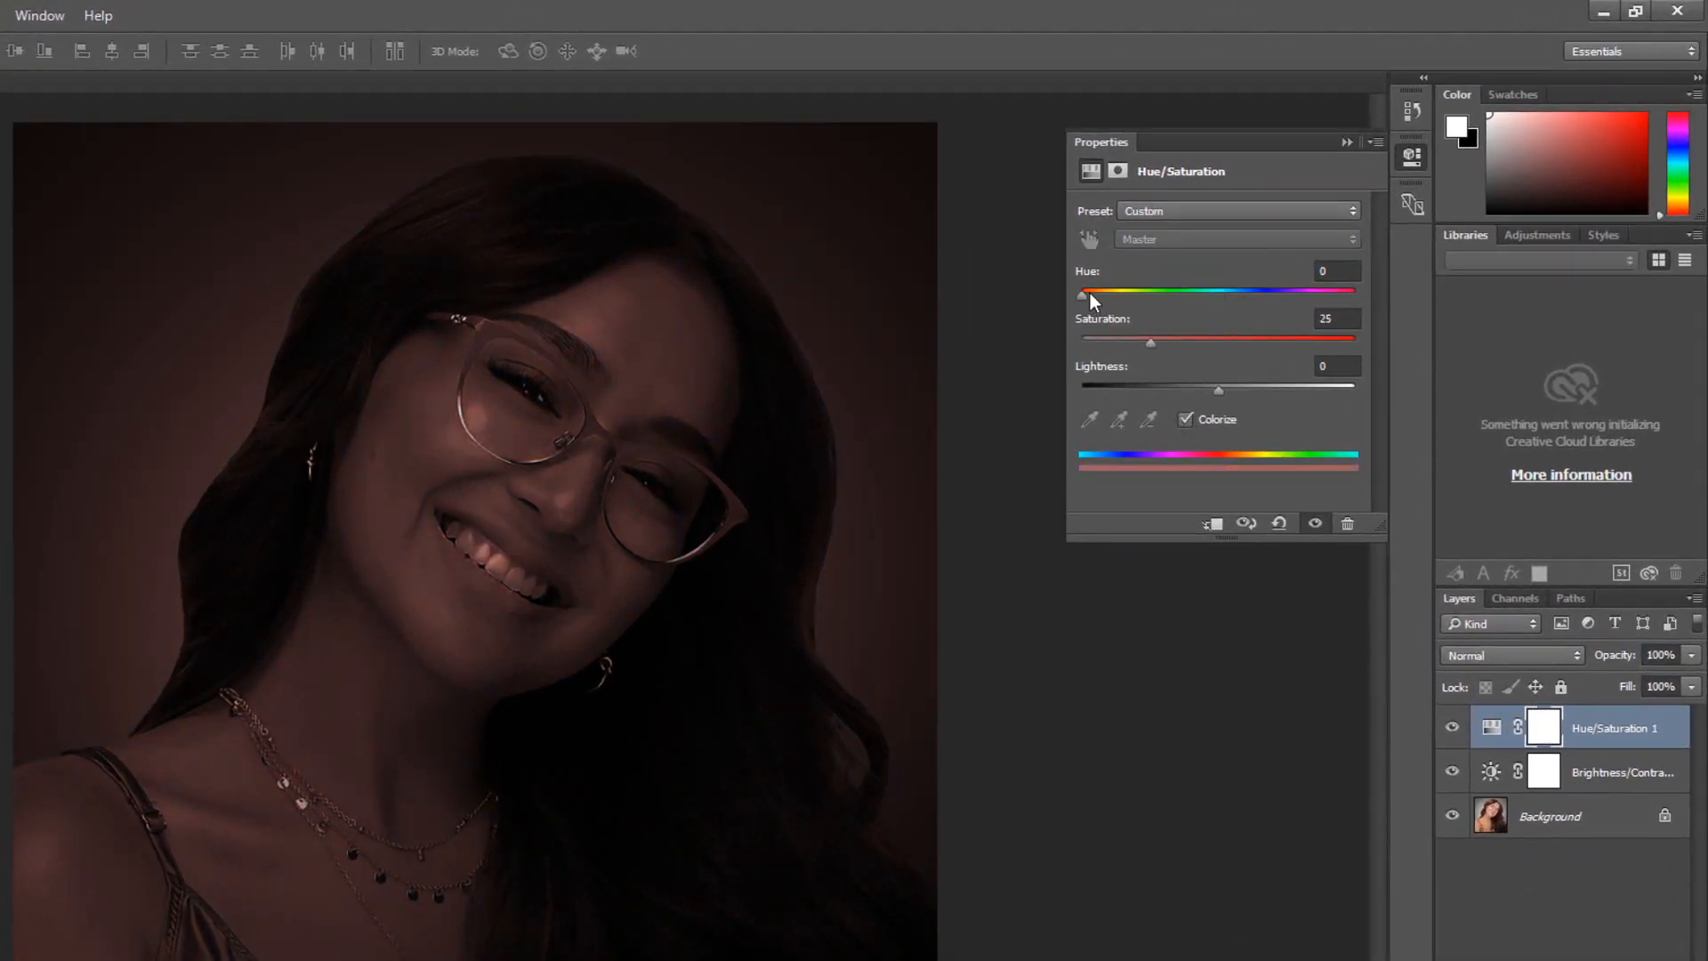
drag(1087, 295, 1222, 313)
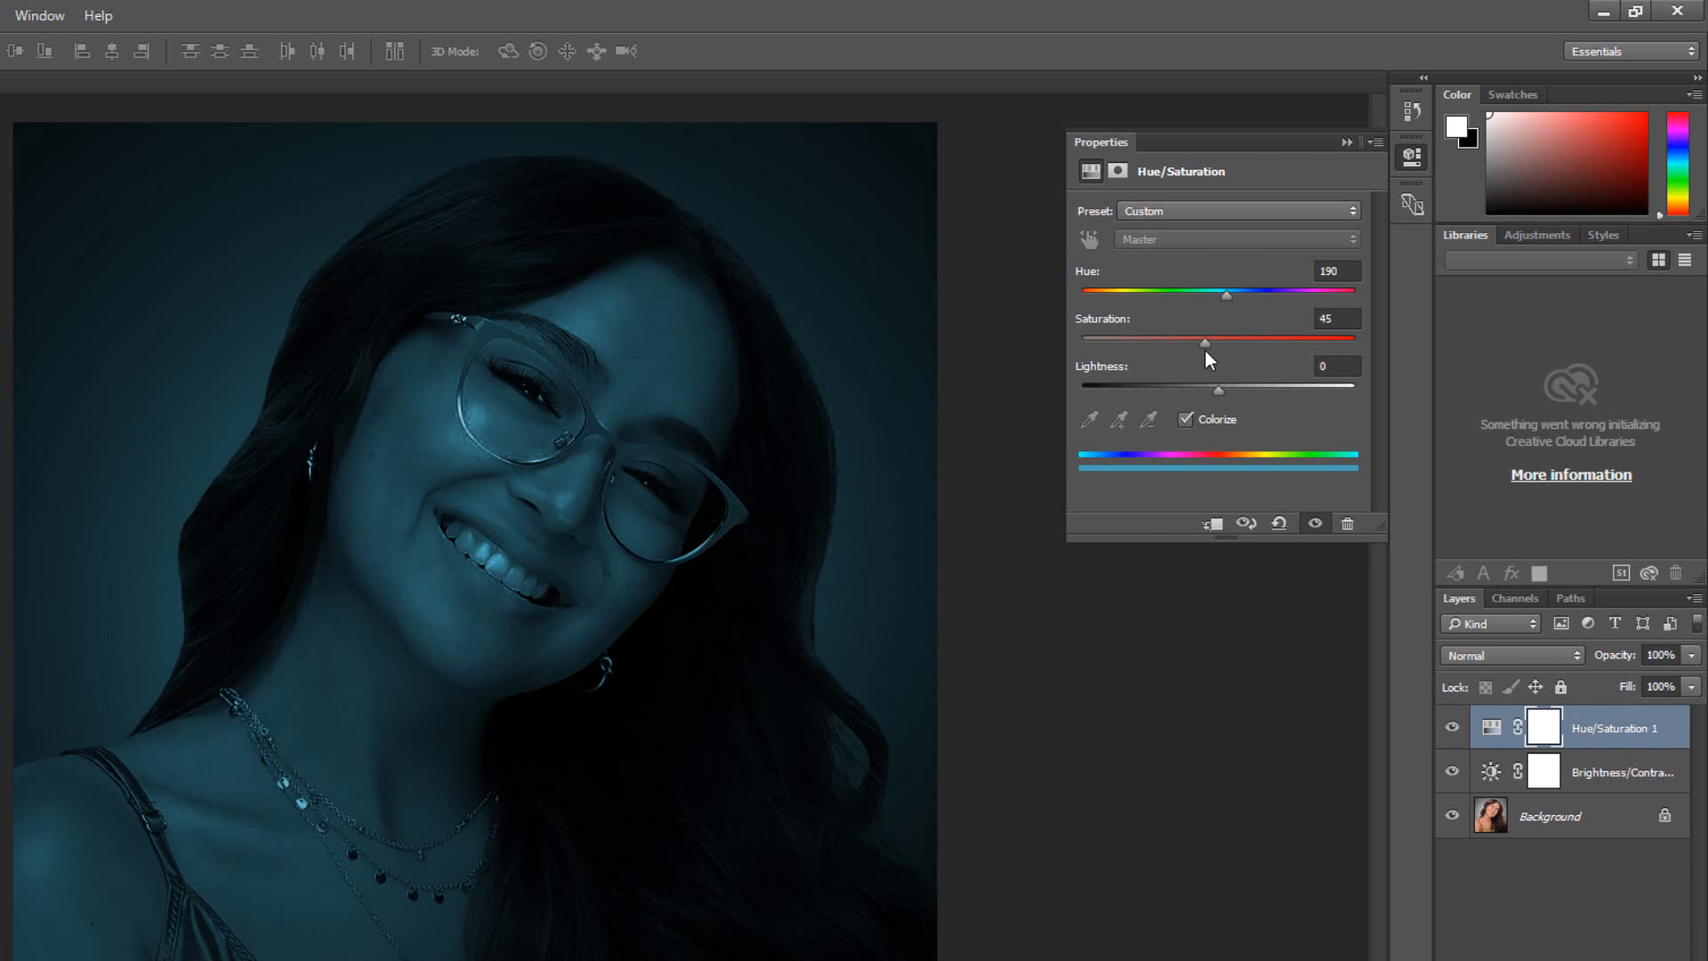
click(1348, 141)
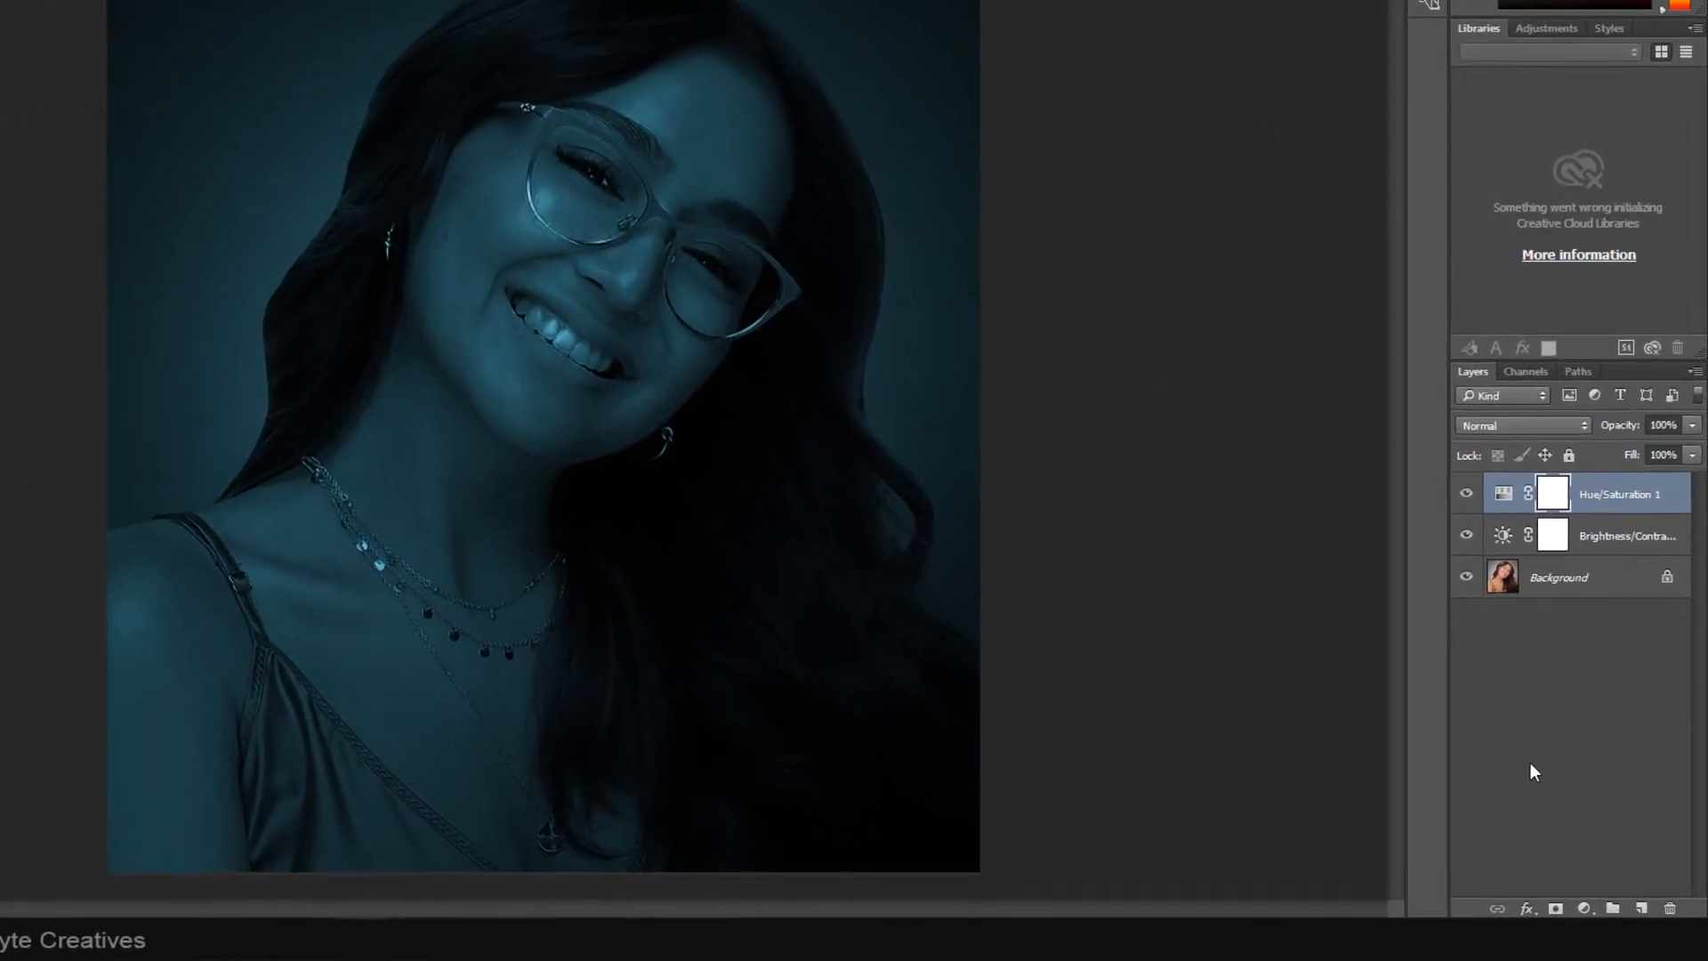
Add a Levels adjustment layer, lowering the output white level to 141 and pulling in the input highlights.
click(1582, 908)
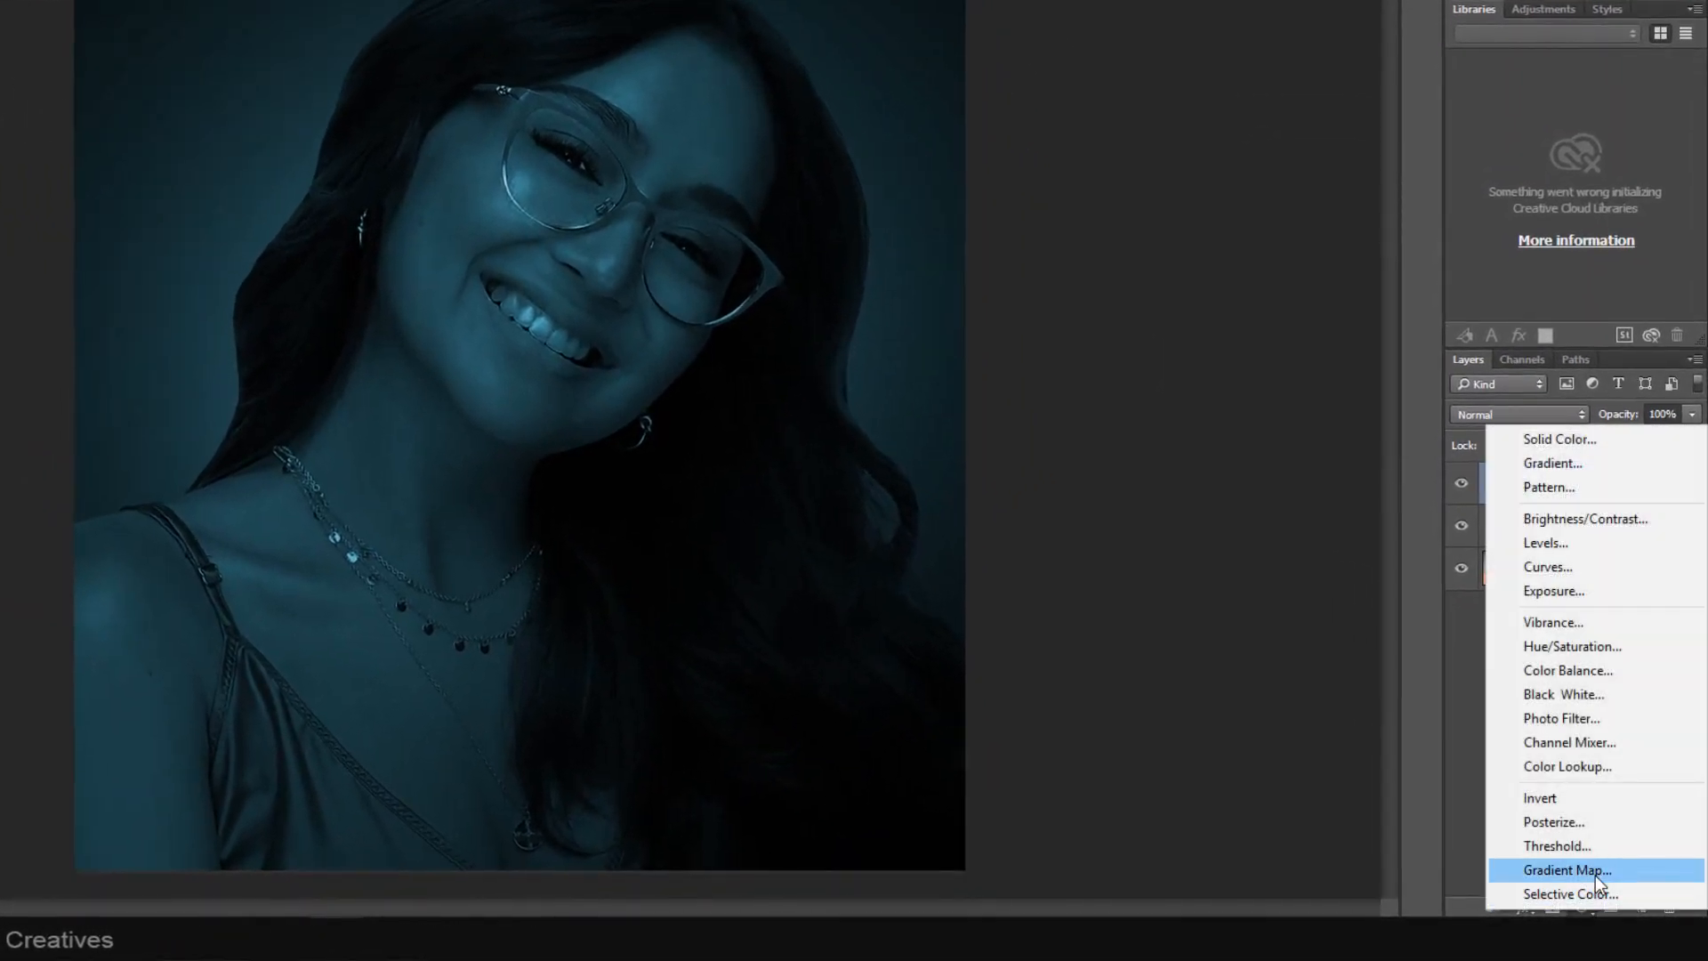
click(1567, 542)
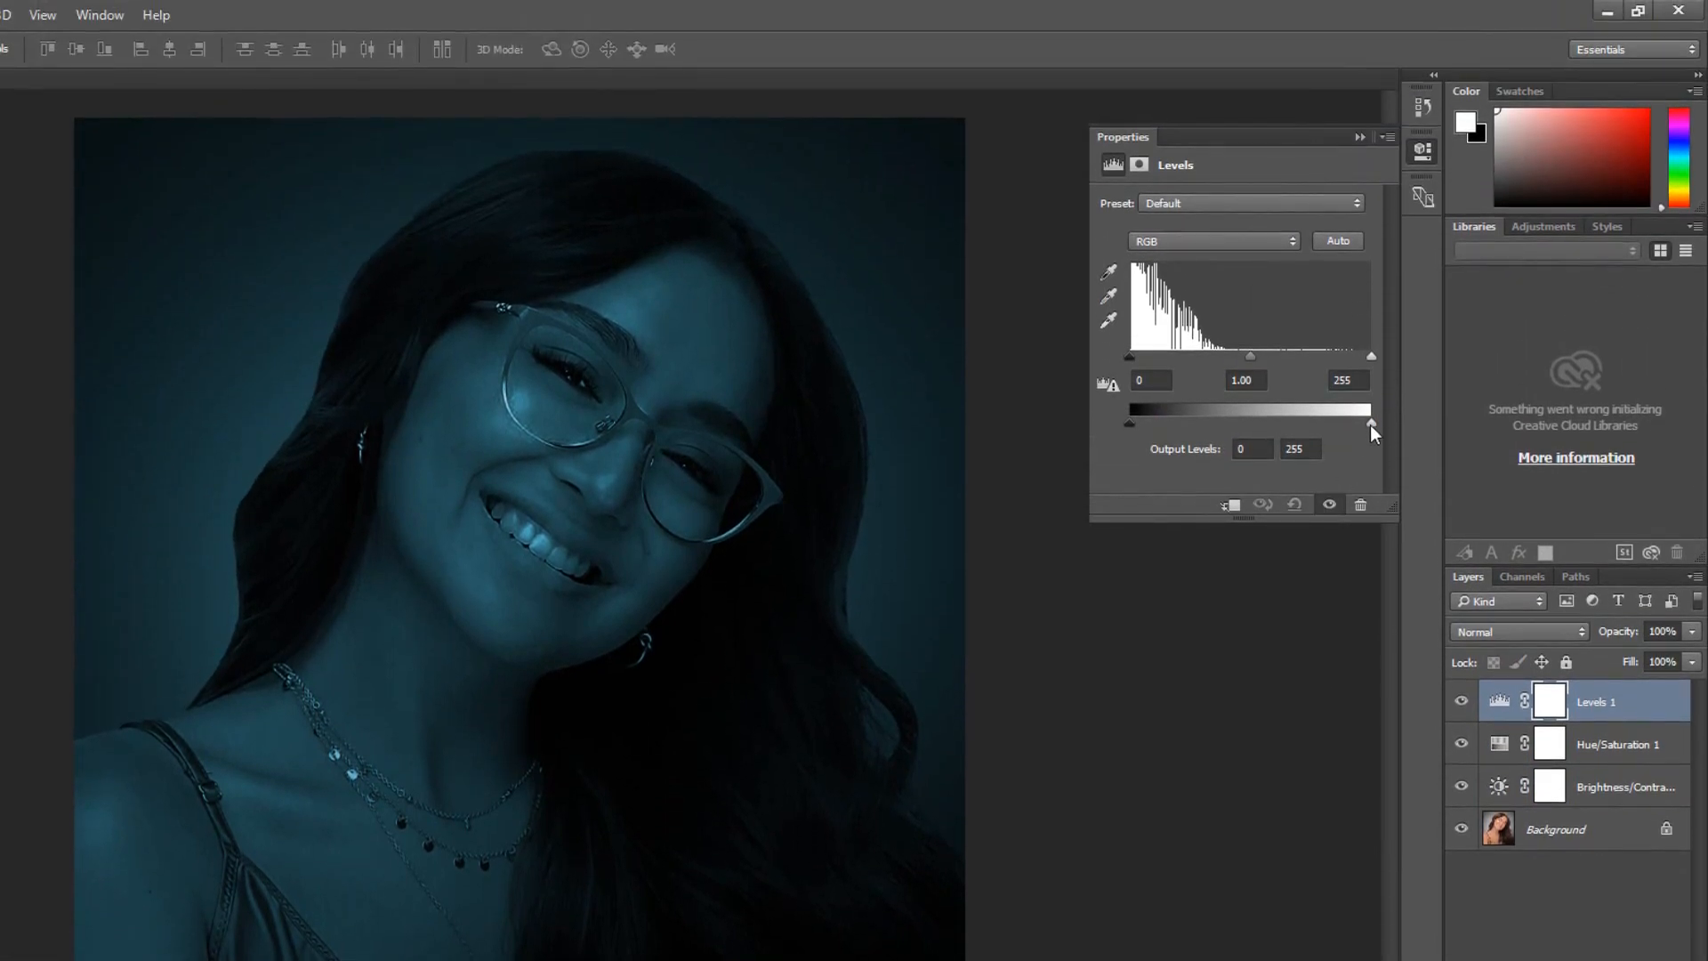
drag(1369, 425, 1278, 429)
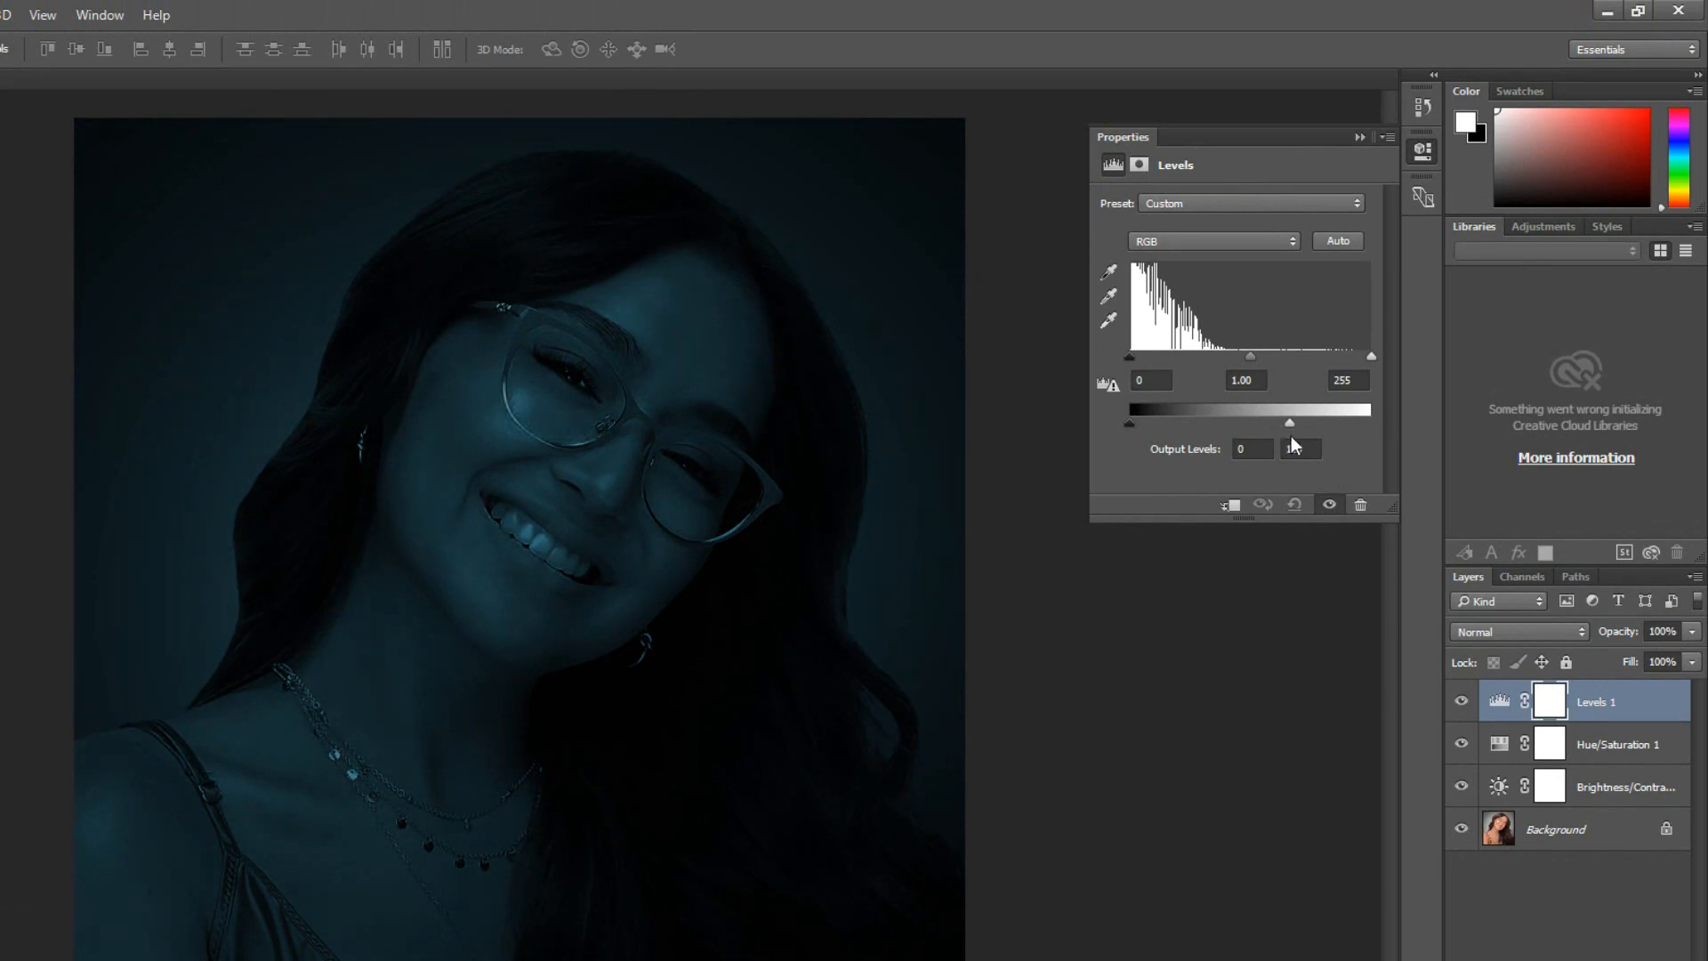
drag(1295, 444, 1268, 454)
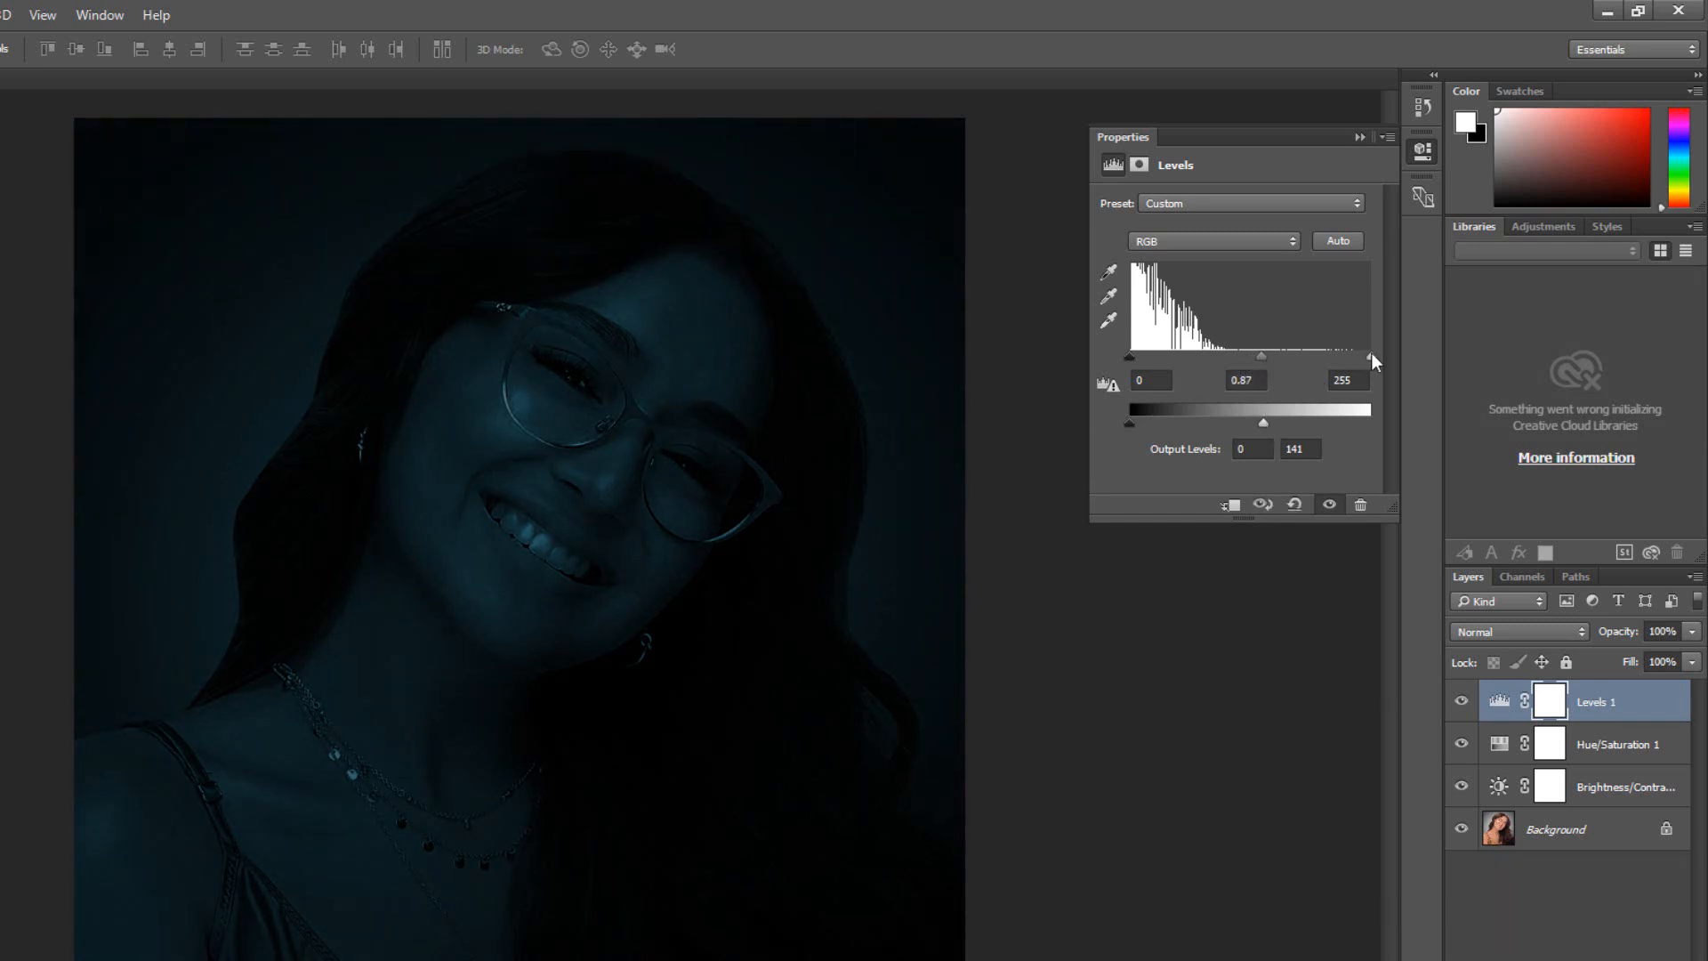
mouse_move(1369, 356)
mouse_down()
mouse_move(1329, 364)
mouse_move(1346, 371)
mouse_up()
click(1359, 137)
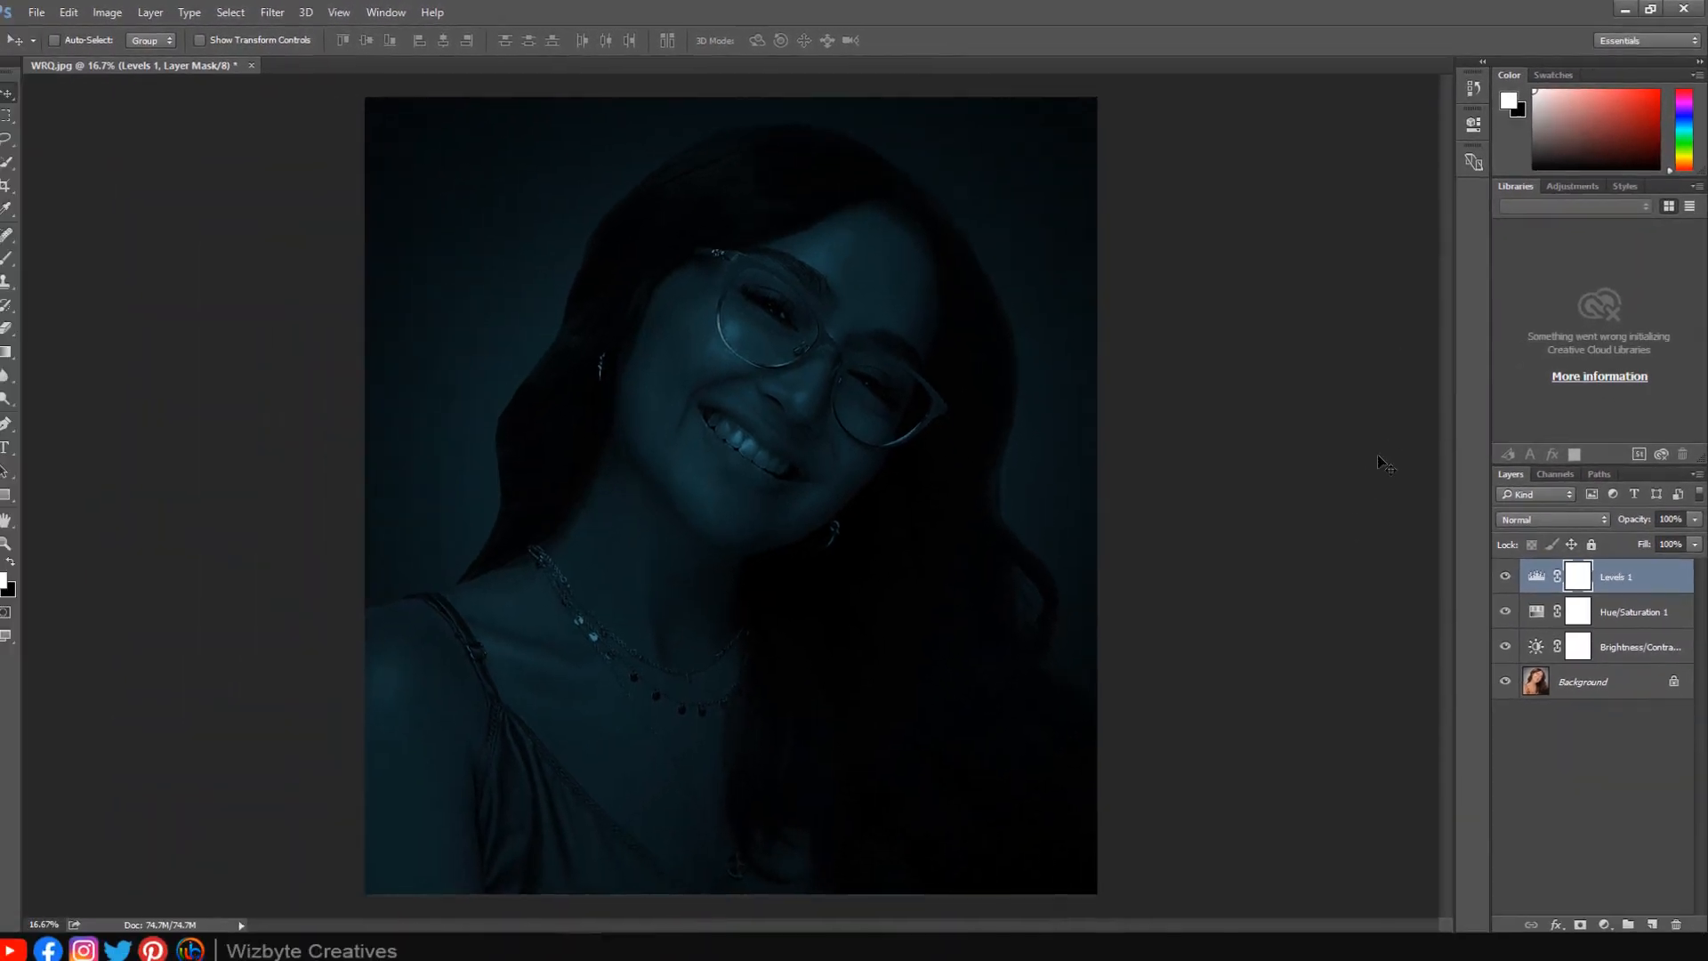
Duplicate the Background layer and move the copy to the top of the layer stack.
click(1576, 678)
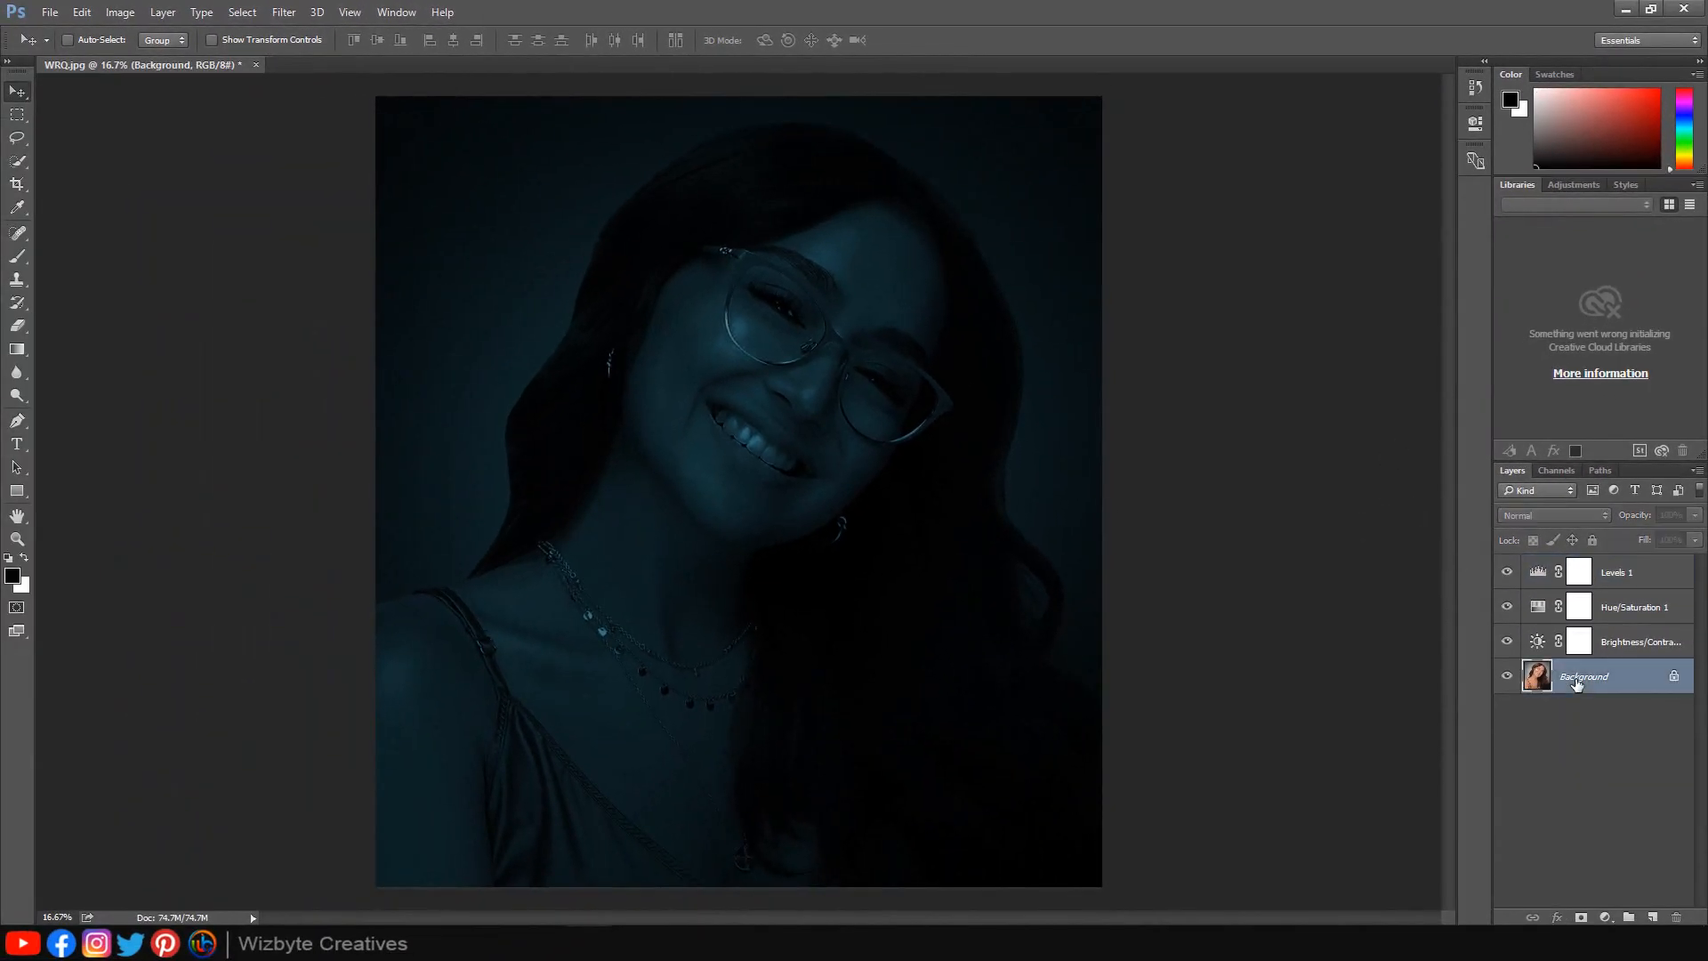
key(ctrl+j)
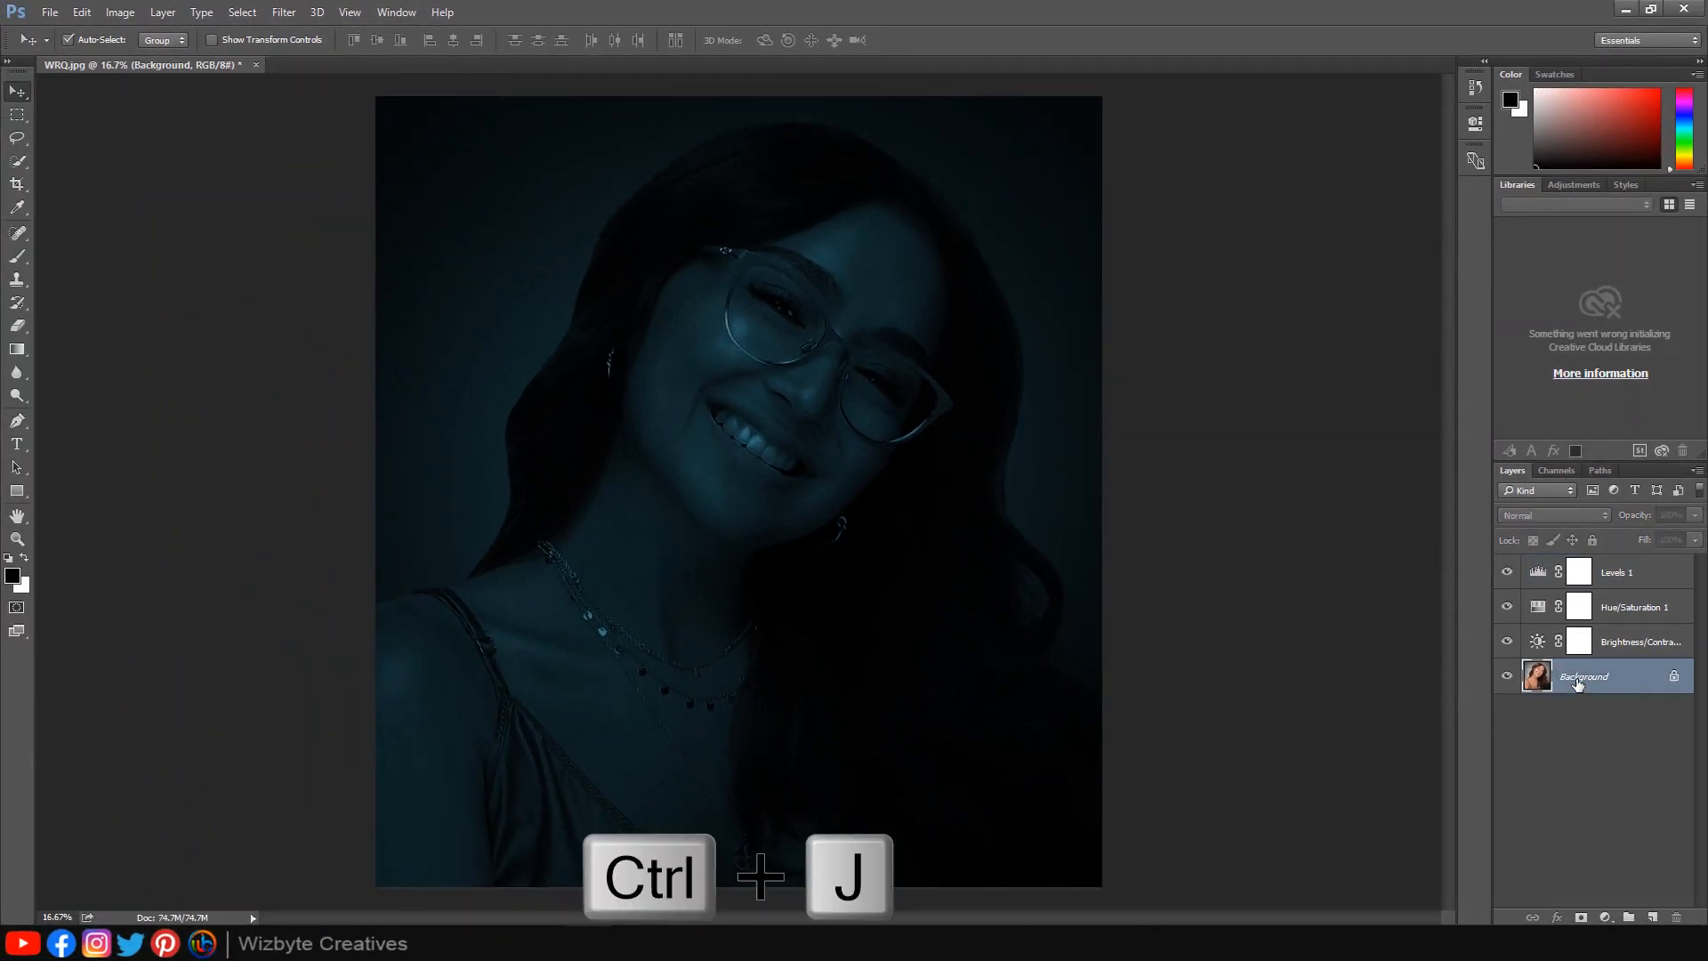
drag(1577, 683, 1576, 558)
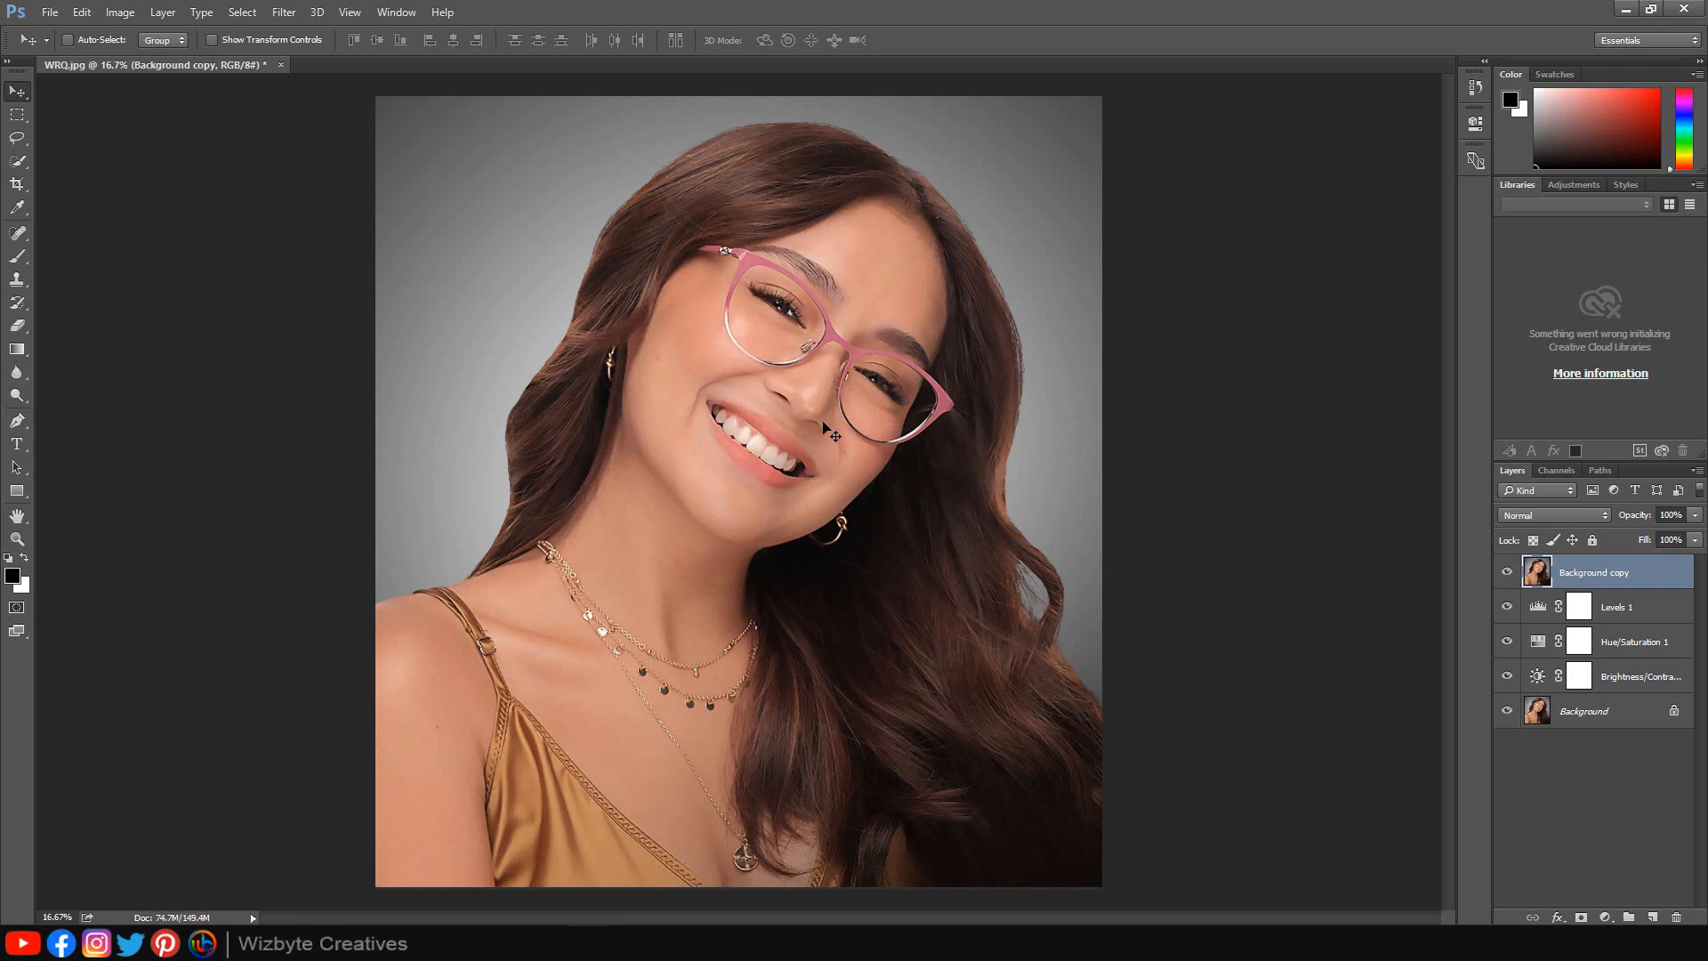
With the Pen tool, trace a path along the outer frame of the glasses from the left temple to the right lens tip.
click(19, 429)
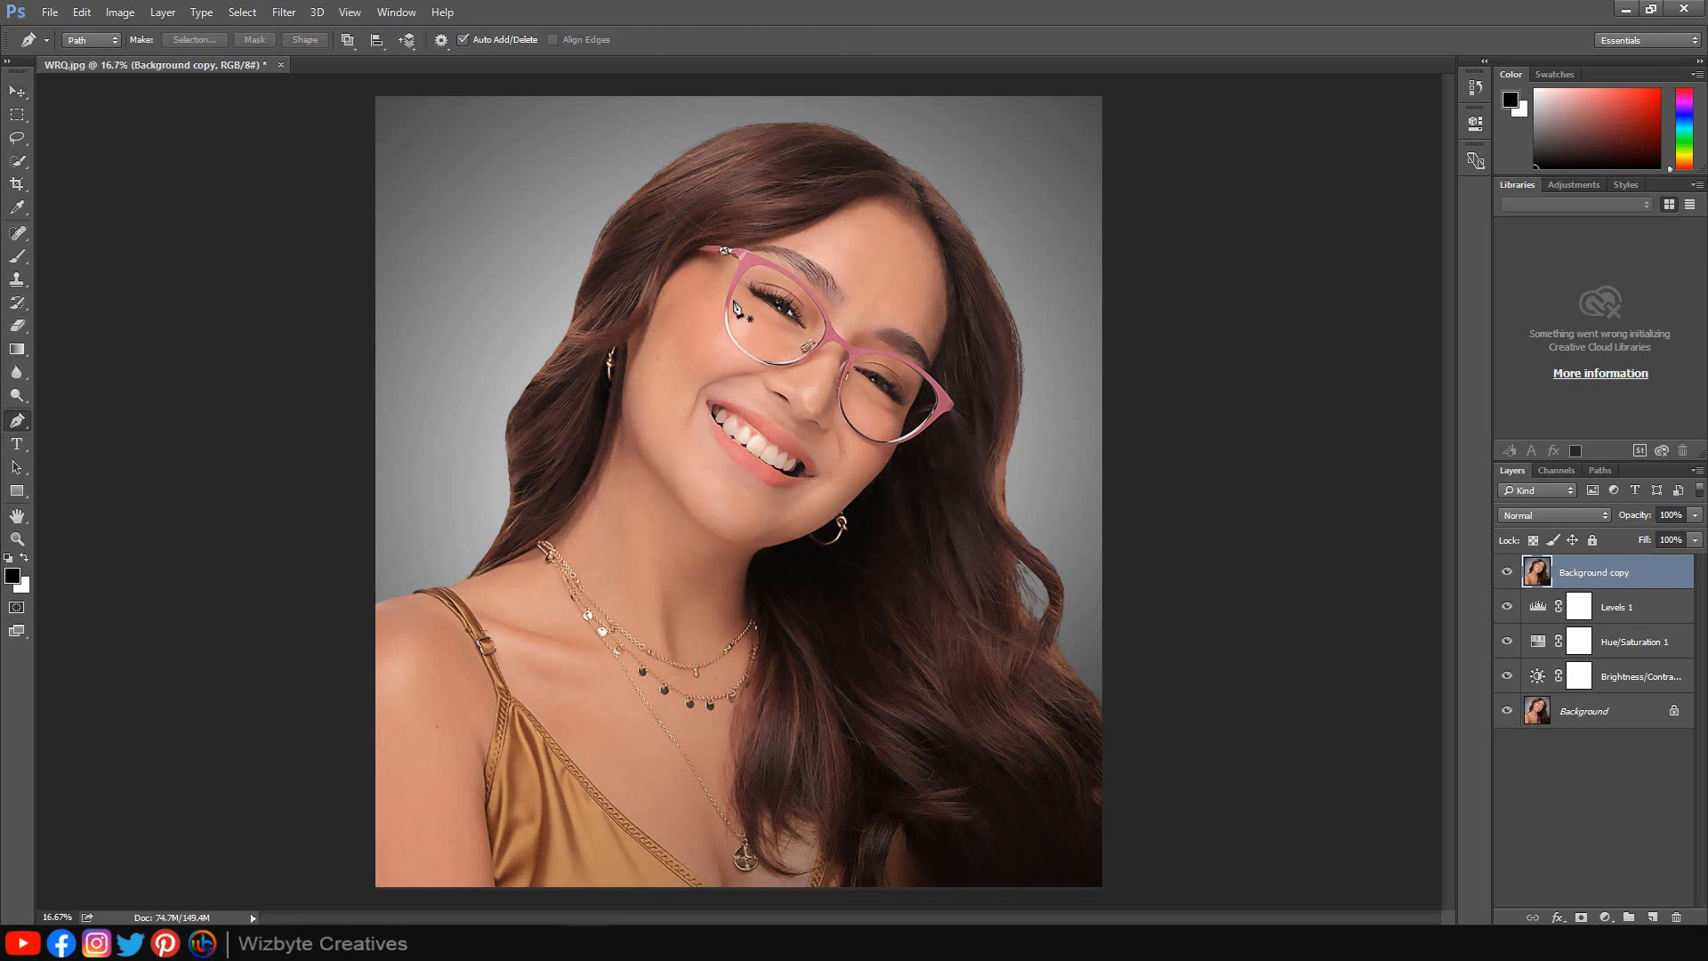
scroll(642, 342, up, 10)
scroll(750, 233, up, 2)
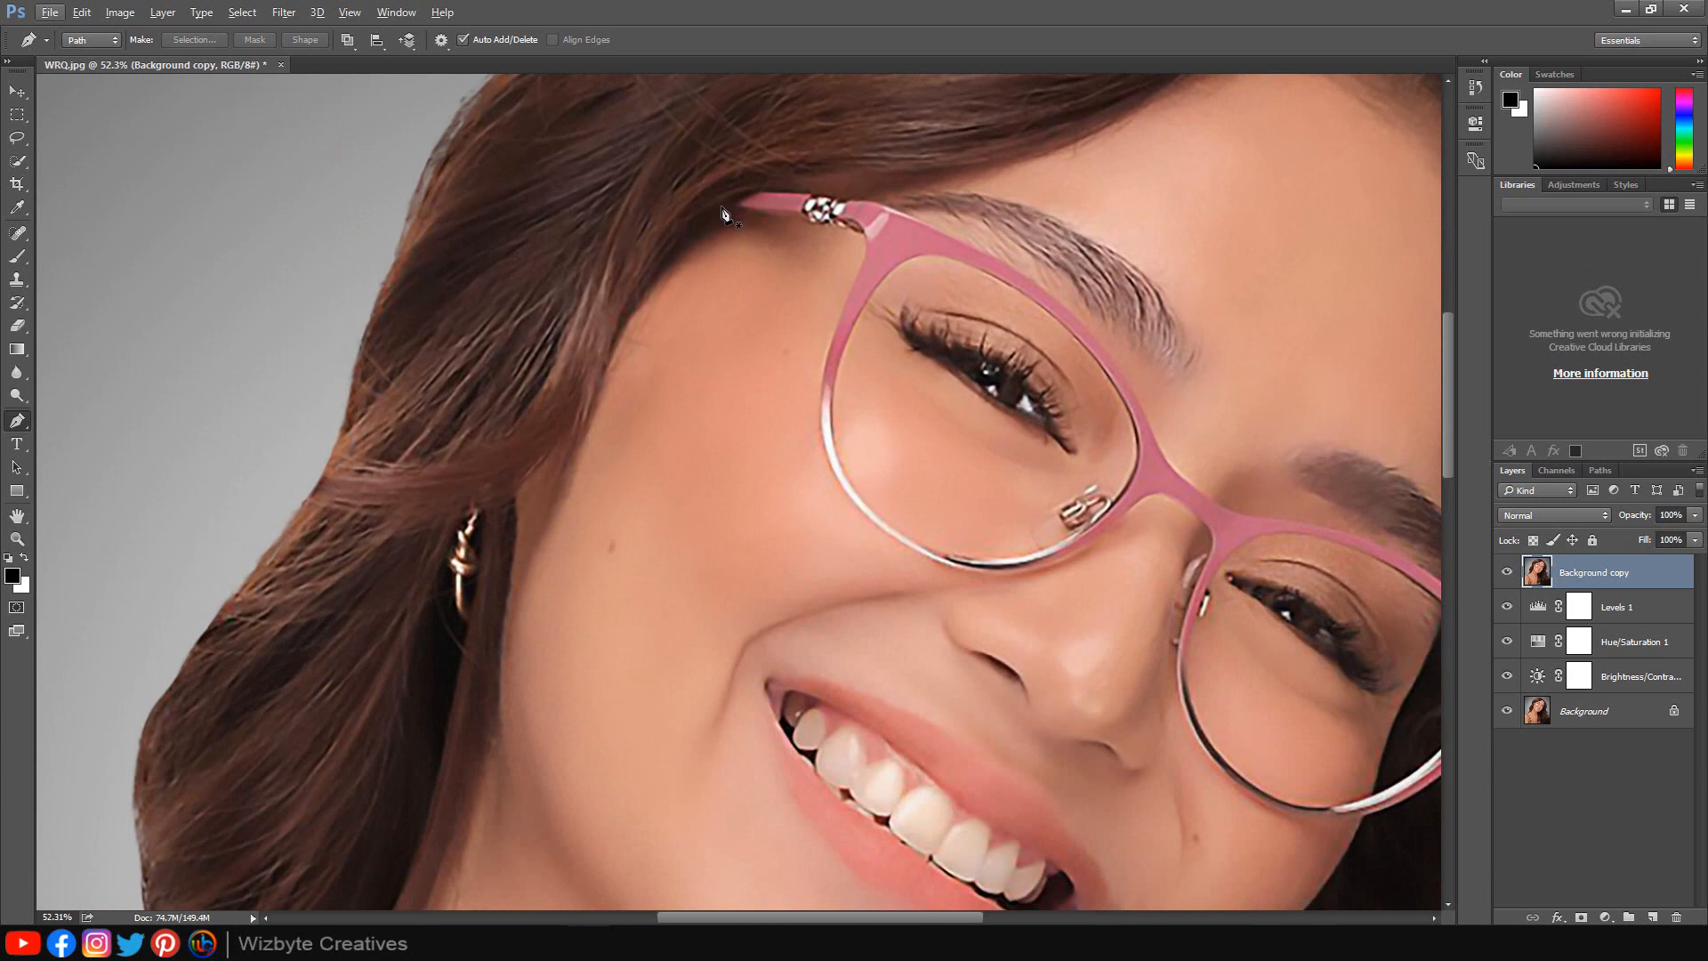
click(722, 206)
click(760, 192)
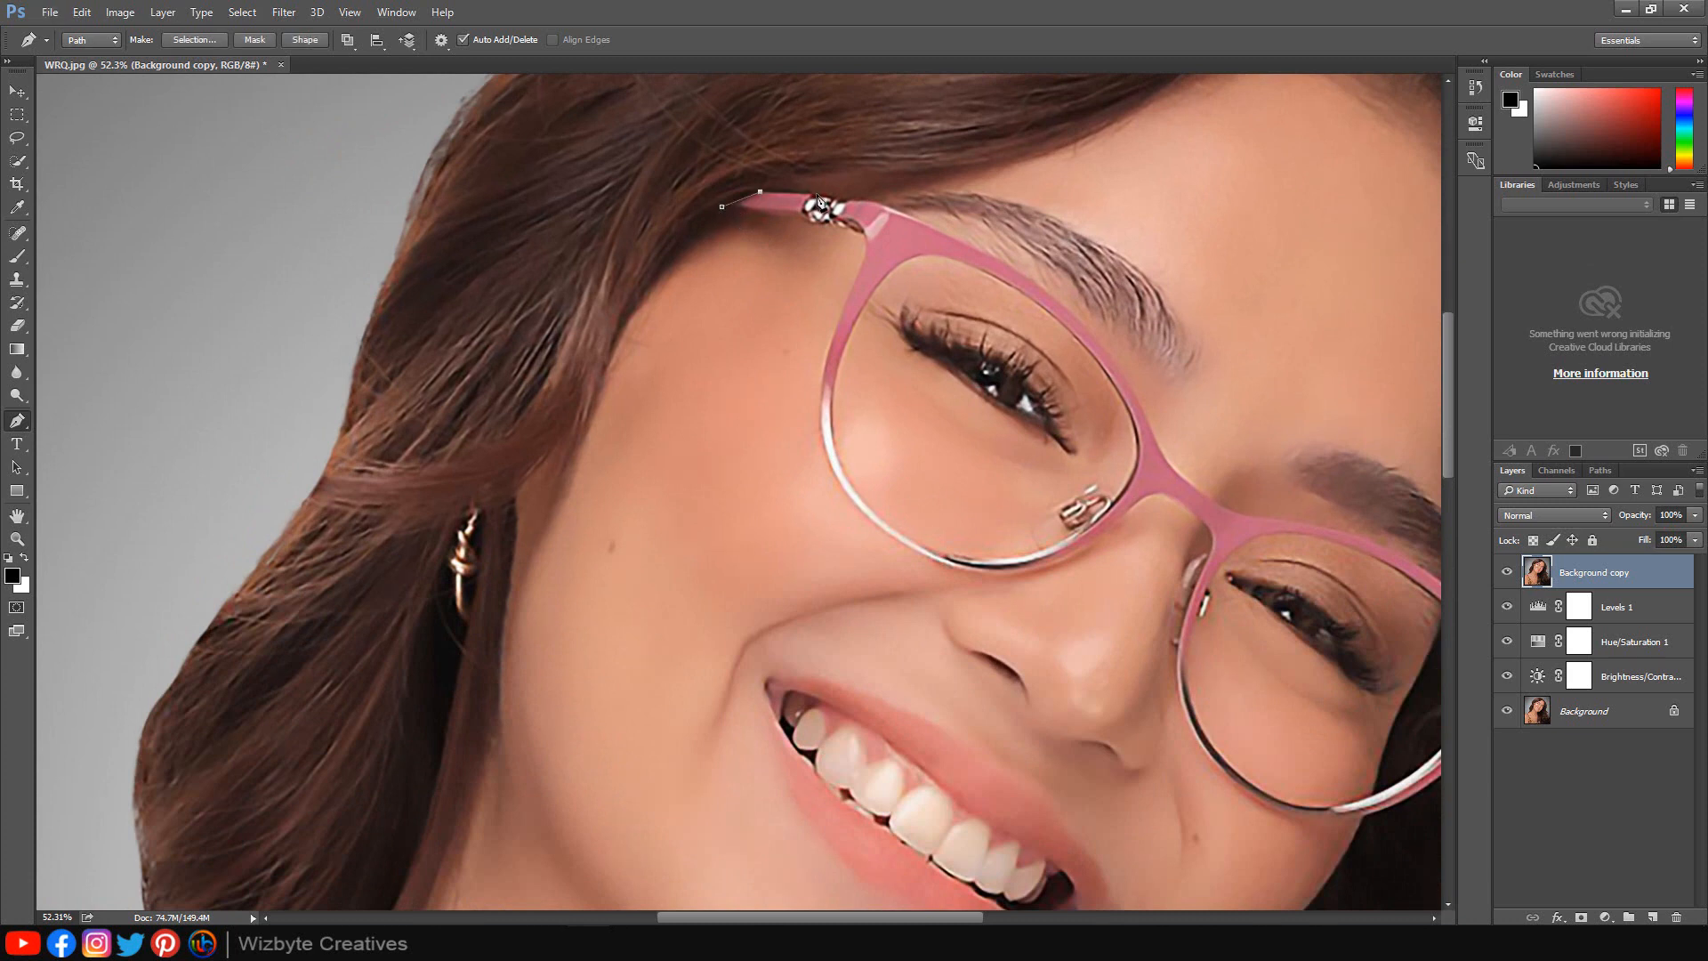
click(817, 195)
drag(1017, 267, 1037, 288)
drag(1141, 402, 1018, 453)
key(space)
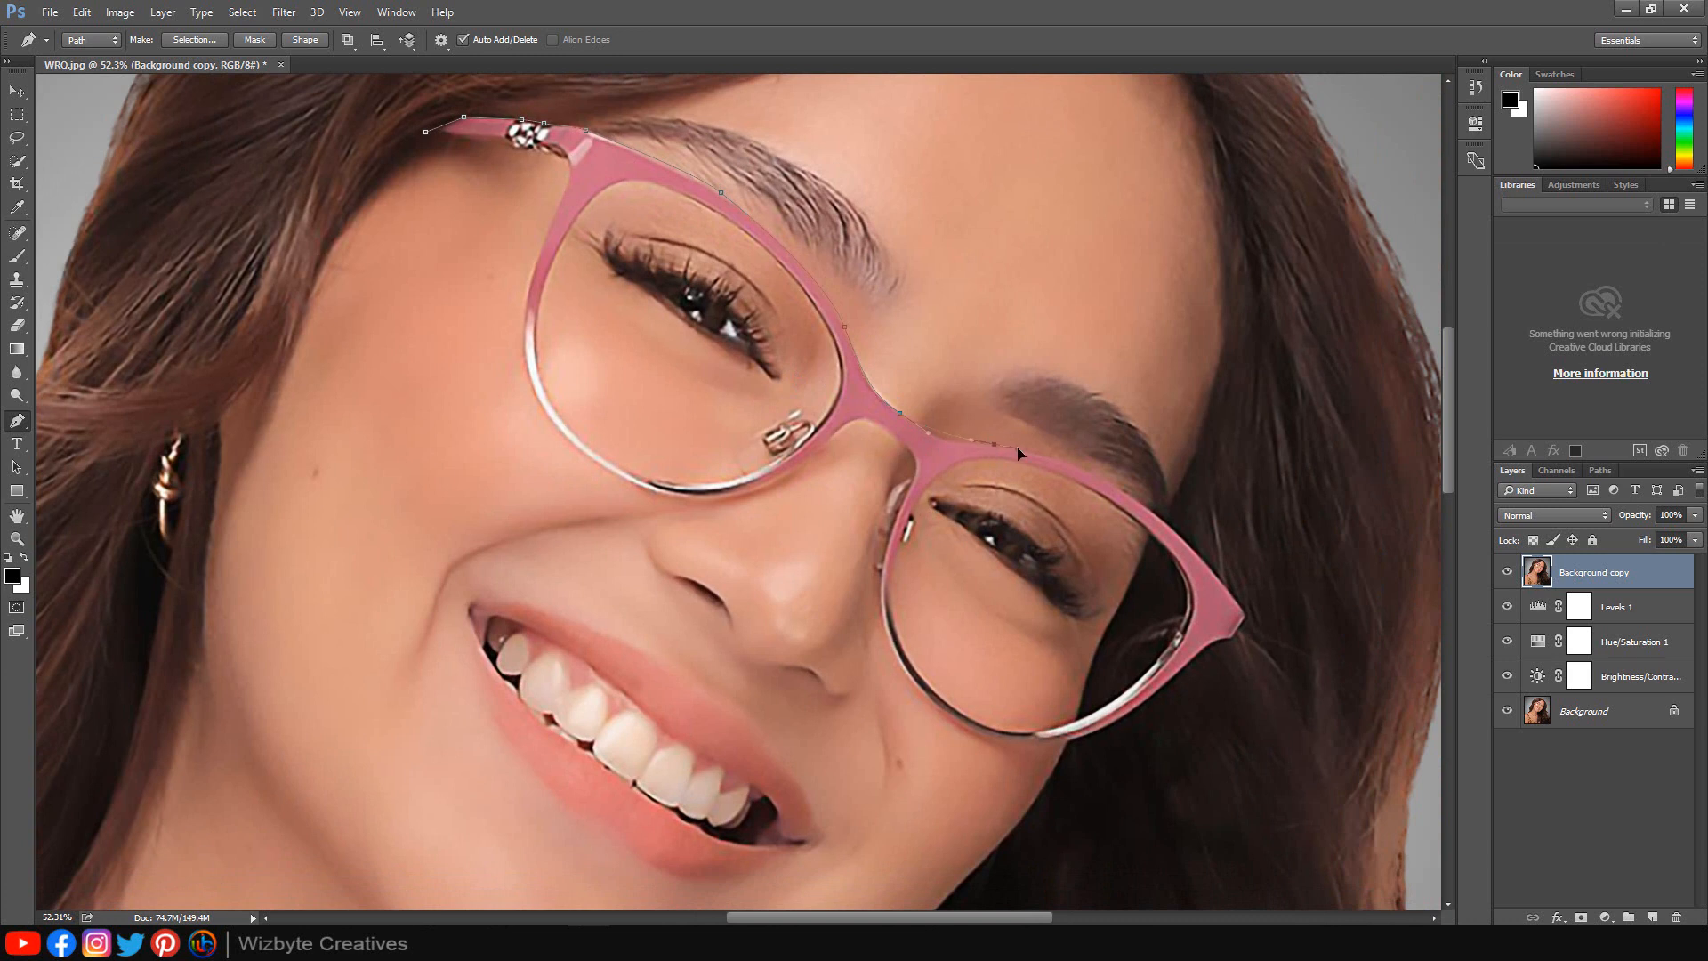
drag(1169, 524, 1135, 309)
click(1245, 611)
click(1232, 639)
drag(1111, 425, 1075, 460)
drag(916, 507, 818, 498)
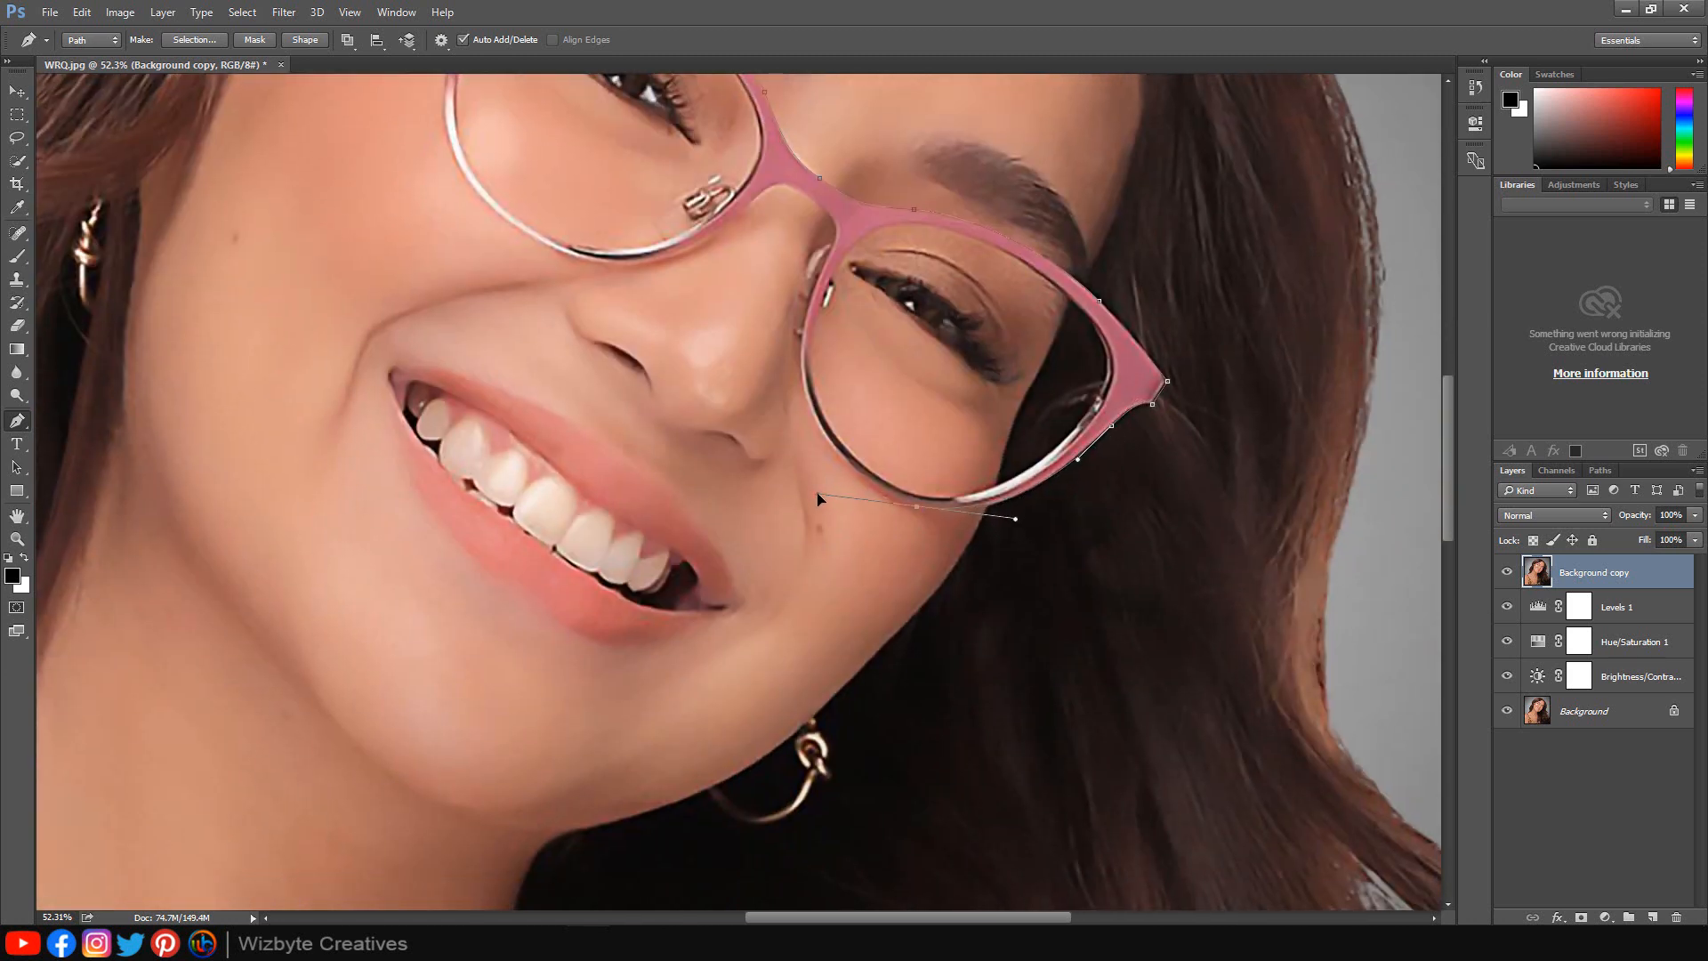
click(801, 382)
key(ctrl+alt+z)
key(ctrl+alt+z)
drag(921, 507, 843, 488)
drag(807, 197, 690, 255)
drag(560, 253, 623, 378)
drag(550, 309, 553, 278)
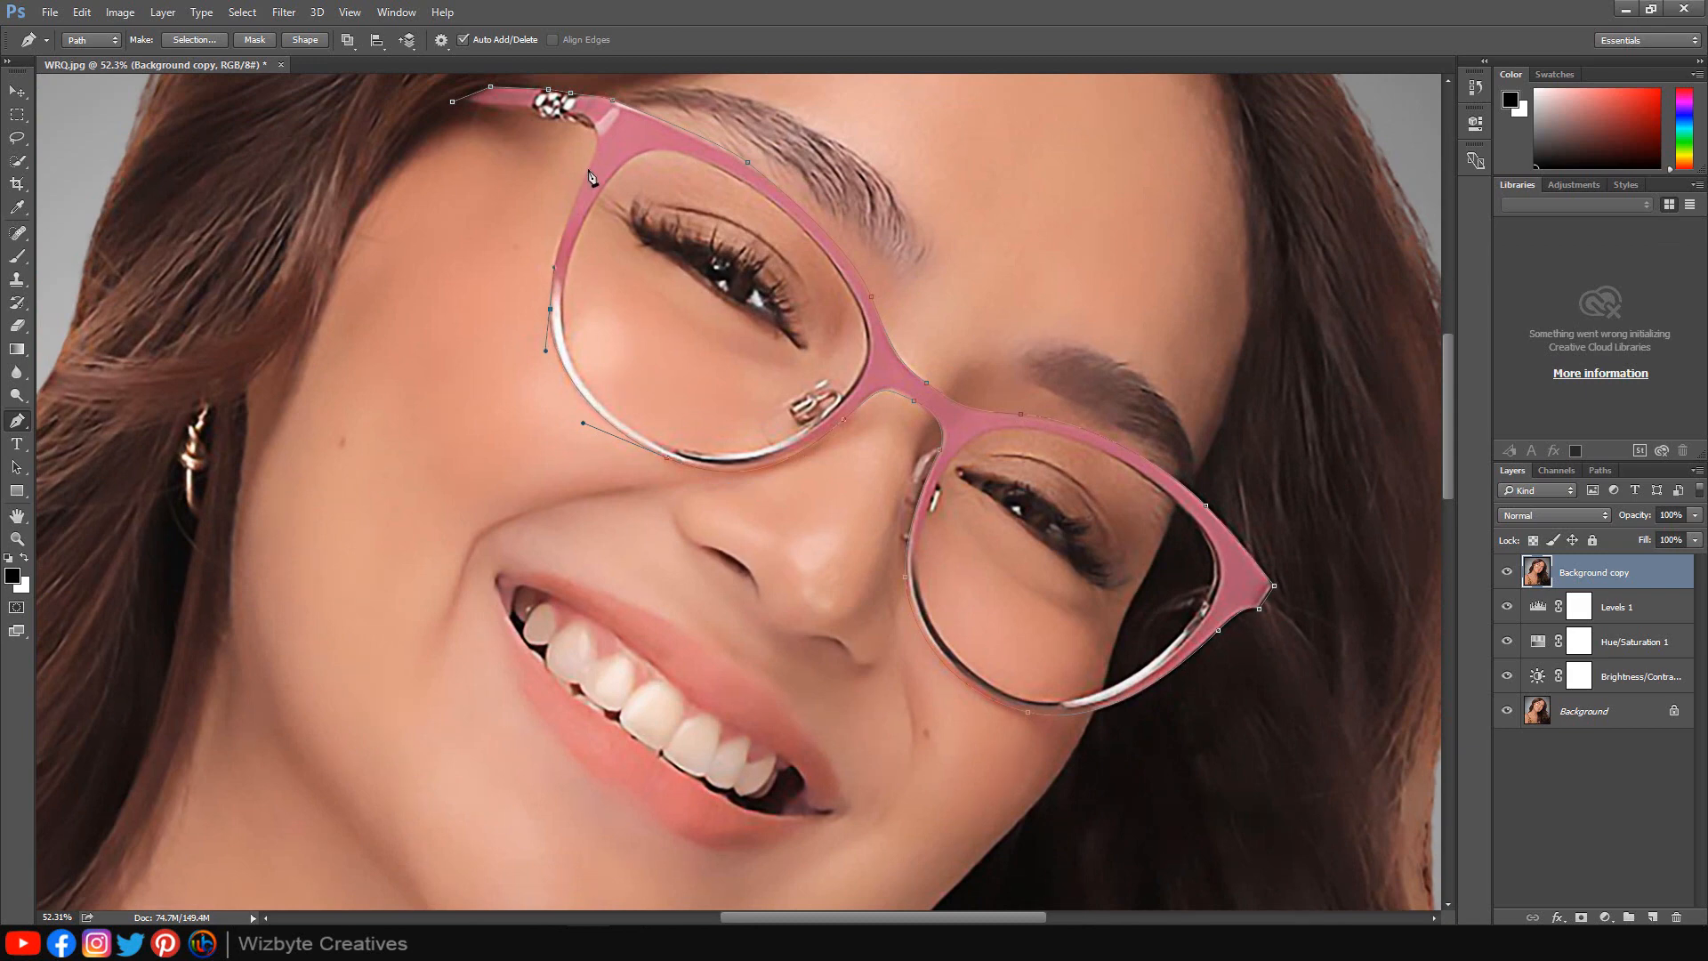
drag(593, 158, 624, 107)
drag(581, 195, 585, 175)
drag(618, 117, 768, 280)
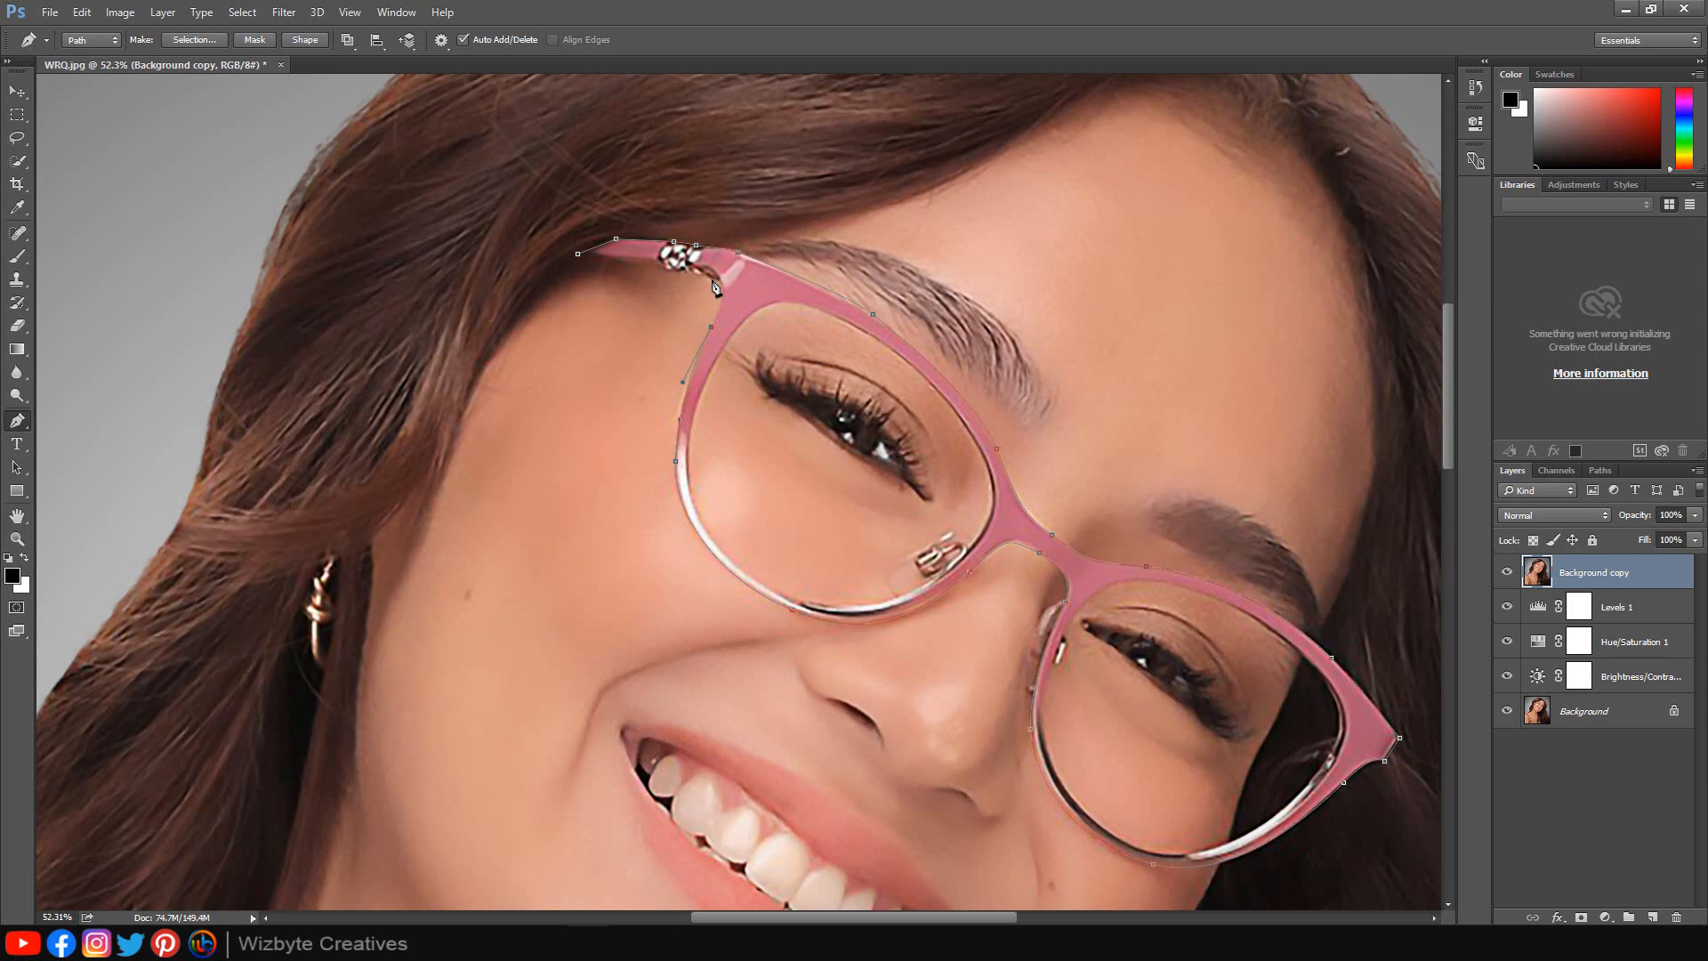
click(712, 281)
click(579, 255)
scroll(783, 392, up, 2)
scroll(783, 391, down, 1)
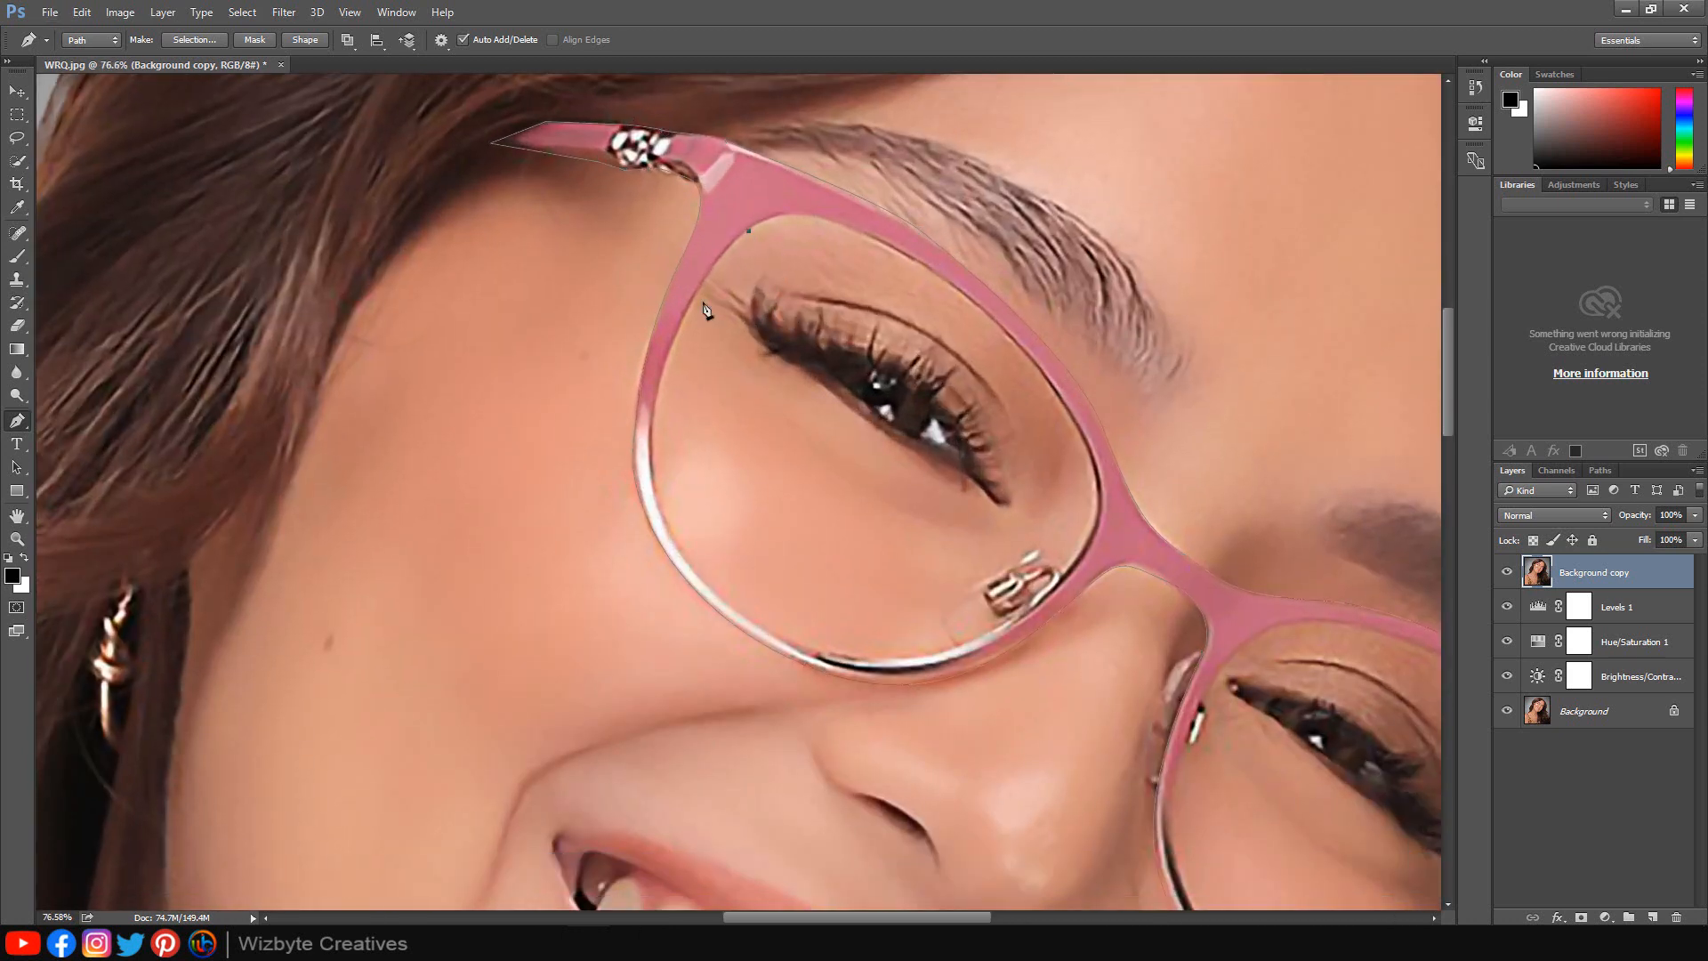
Trace the inner outlines of both lens rims to complete the glasses path.
drag(662, 381, 647, 469)
drag(716, 590, 784, 655)
drag(918, 654, 990, 647)
drag(1050, 585, 1080, 550)
drag(1067, 409, 1007, 311)
drag(820, 216, 706, 252)
scroll(836, 463, down, 4)
scroll(1103, 614, up, 3)
drag(1162, 550, 891, 320)
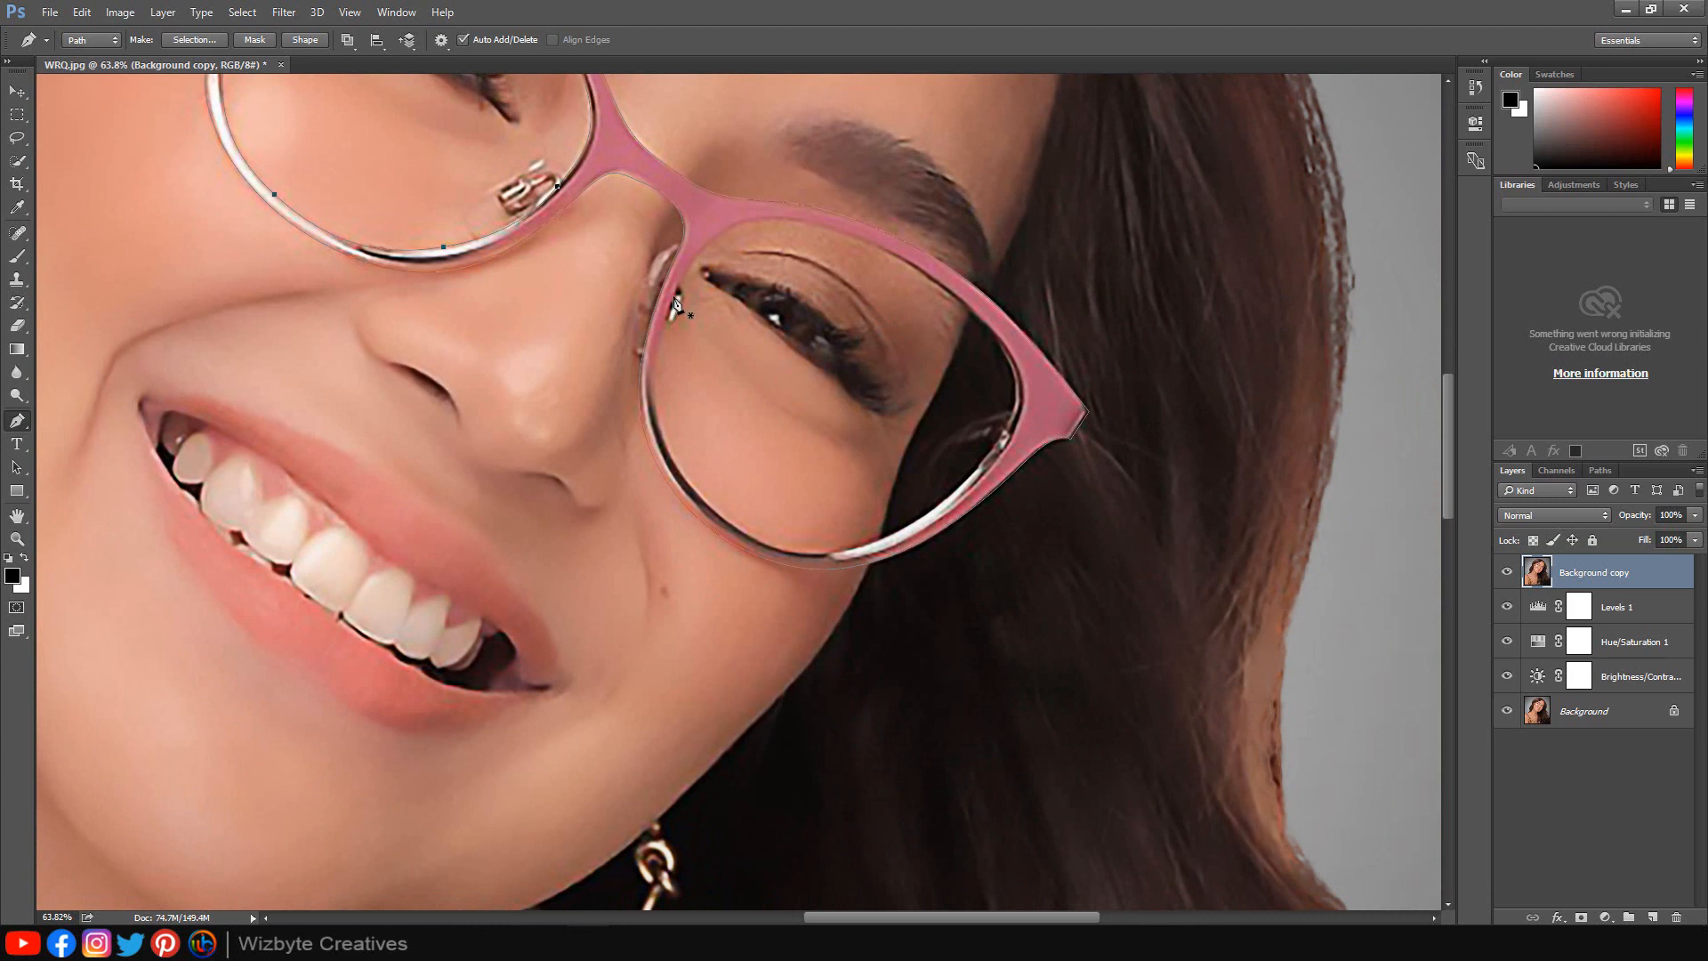
click(934, 282)
click(1008, 349)
drag(1011, 410, 973, 470)
click(944, 451)
click(953, 444)
drag(864, 544, 700, 504)
click(729, 524)
click(656, 398)
scroll(677, 302, down, 5)
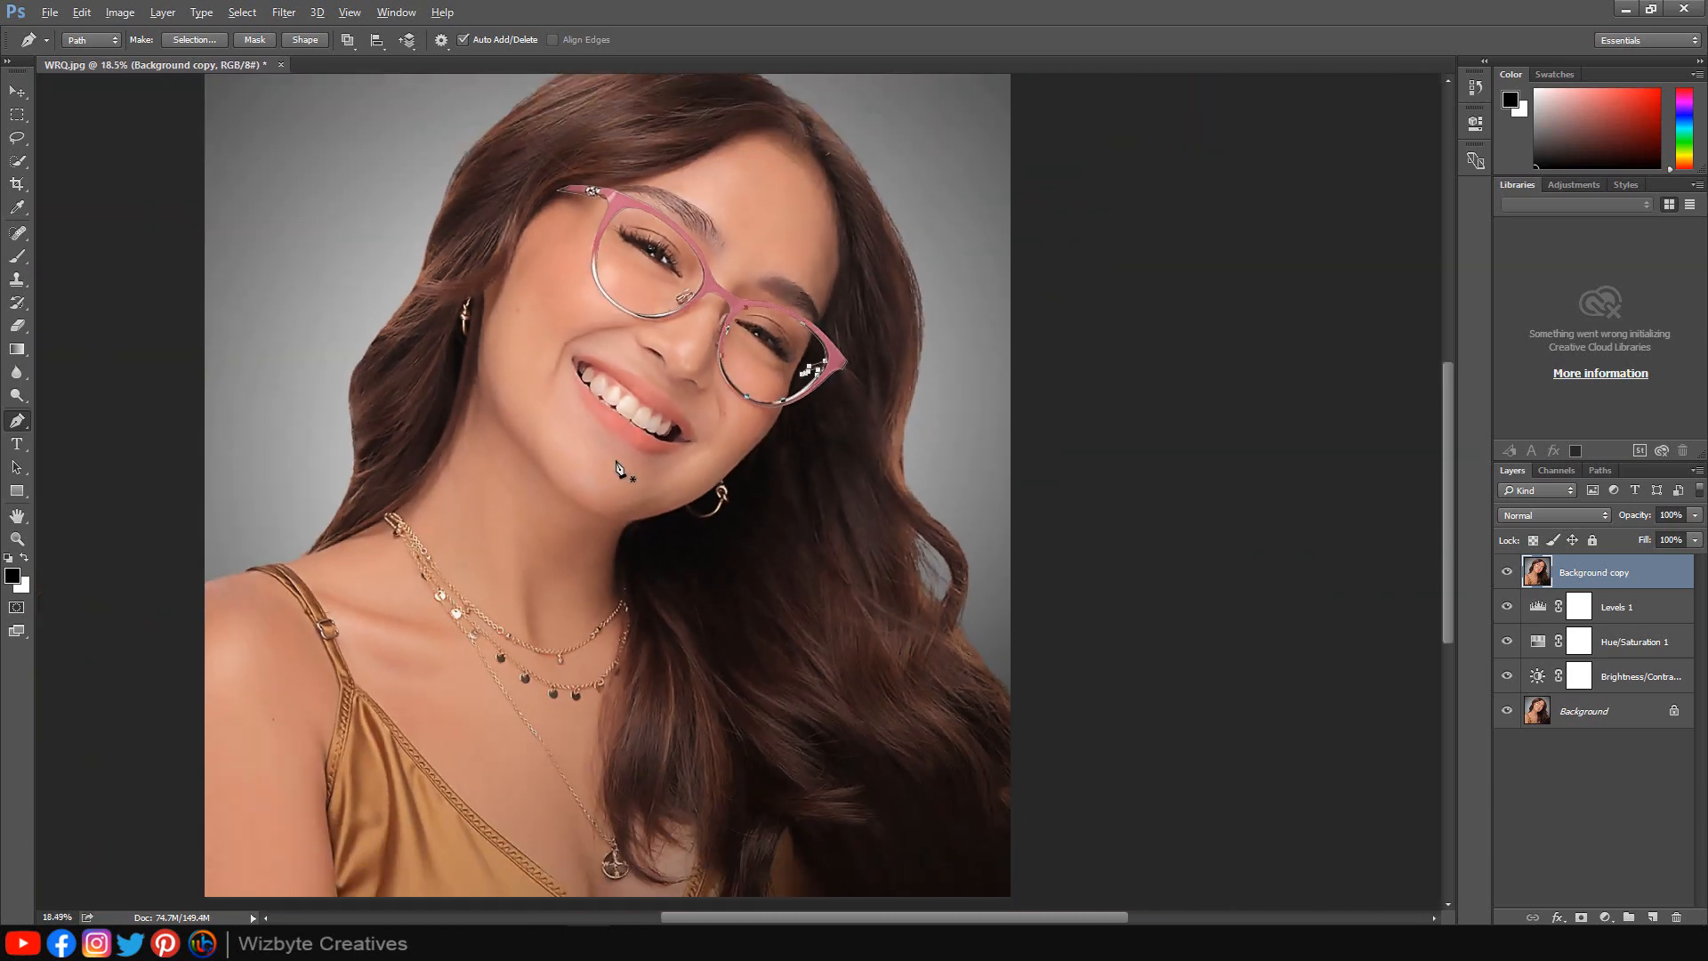
Add a closed Pen path around the left earring.
scroll(464, 309, up, 3)
scroll(465, 308, up, 3)
click(514, 287)
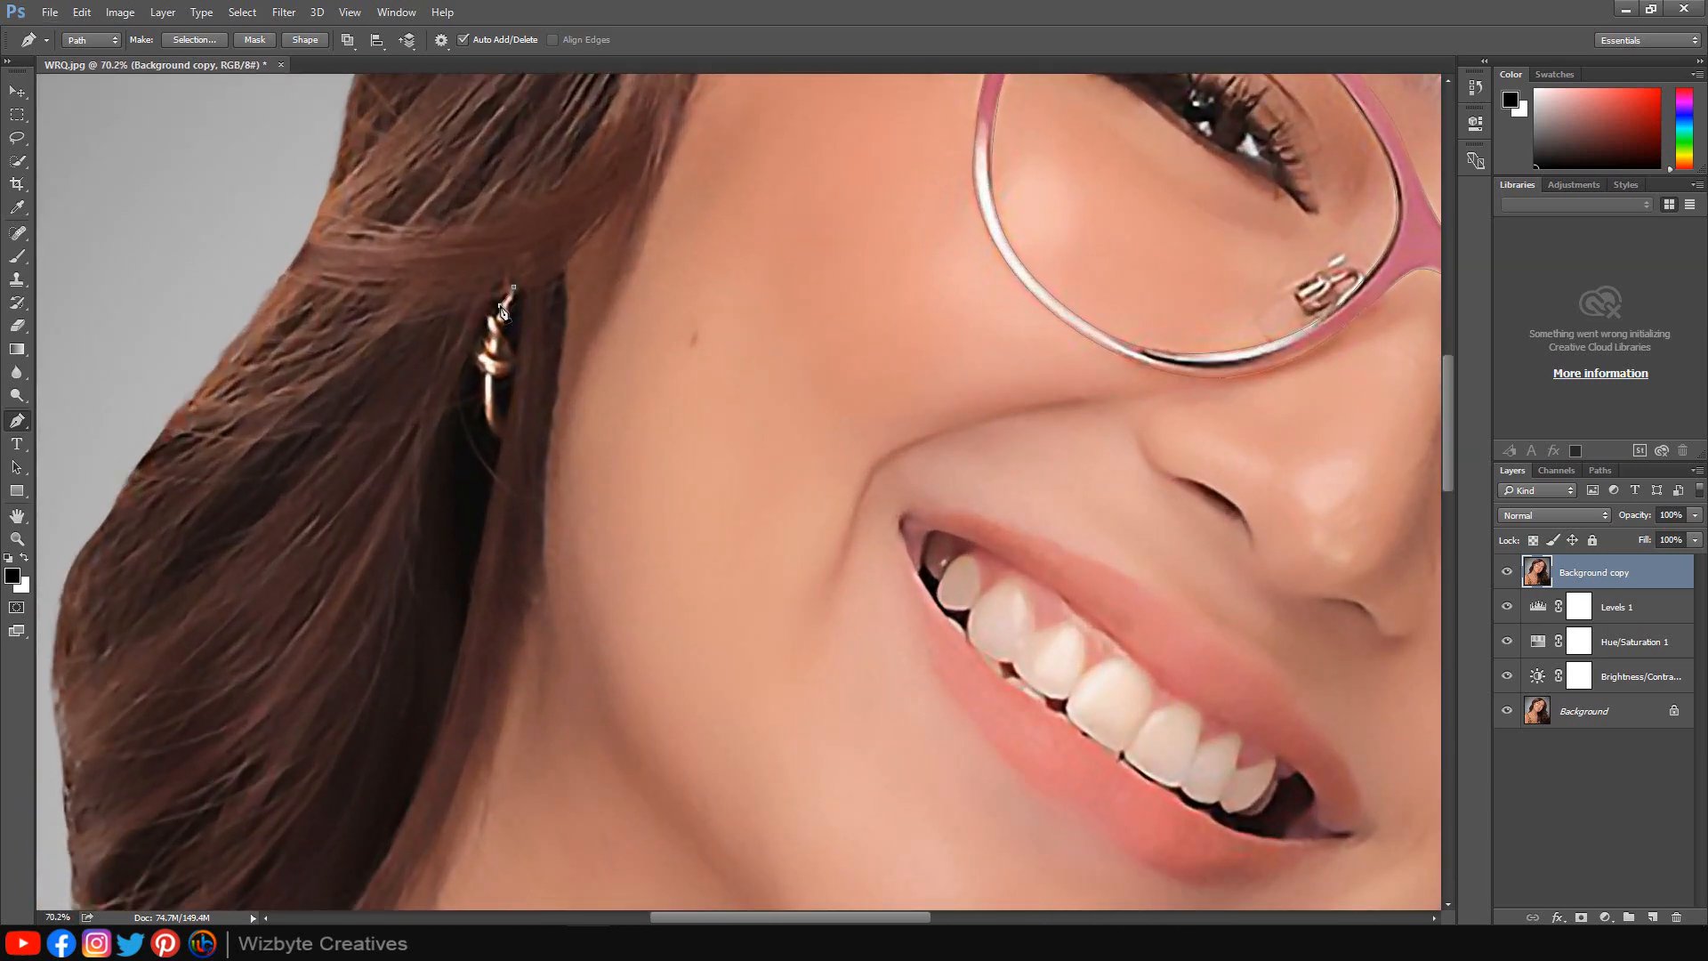
click(488, 330)
click(487, 341)
click(479, 344)
click(475, 353)
click(475, 361)
click(483, 366)
click(486, 375)
drag(491, 431, 515, 370)
click(502, 443)
click(507, 422)
click(496, 378)
click(513, 287)
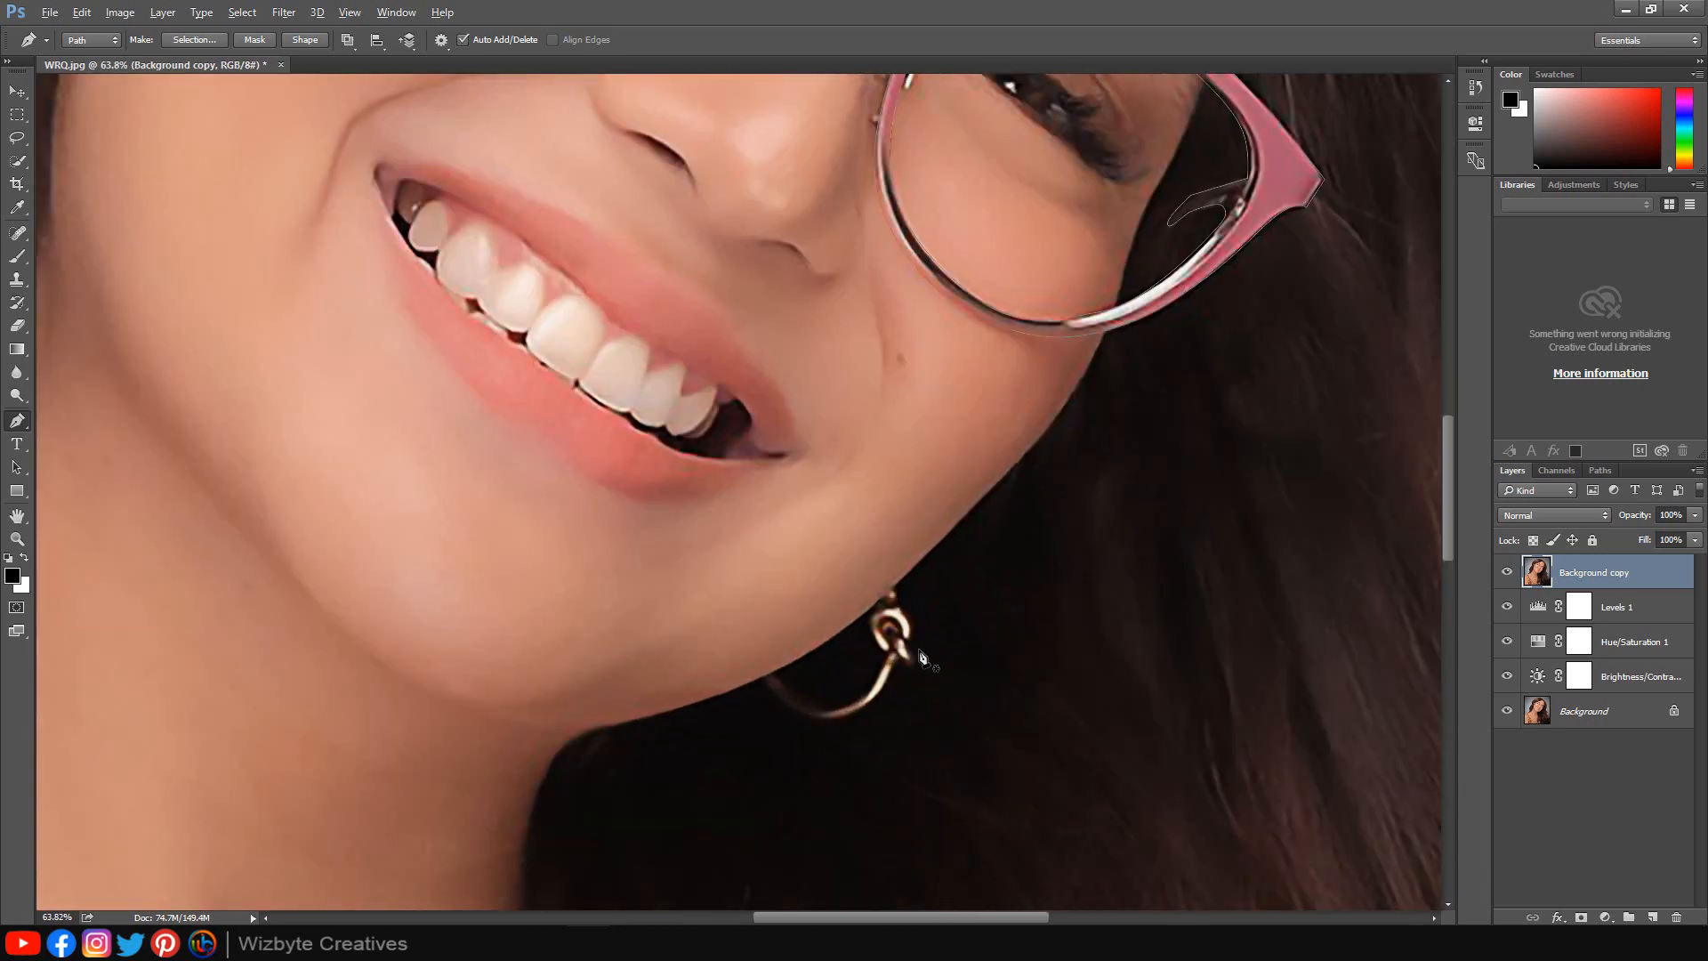
Add a closed Pen path around the right earring hoop.
drag(919, 651, 666, 499)
click(805, 432)
click(812, 432)
click(817, 445)
click(829, 492)
click(832, 498)
click(833, 506)
click(826, 505)
click(821, 499)
click(816, 500)
alt+click(680, 519)
click(692, 512)
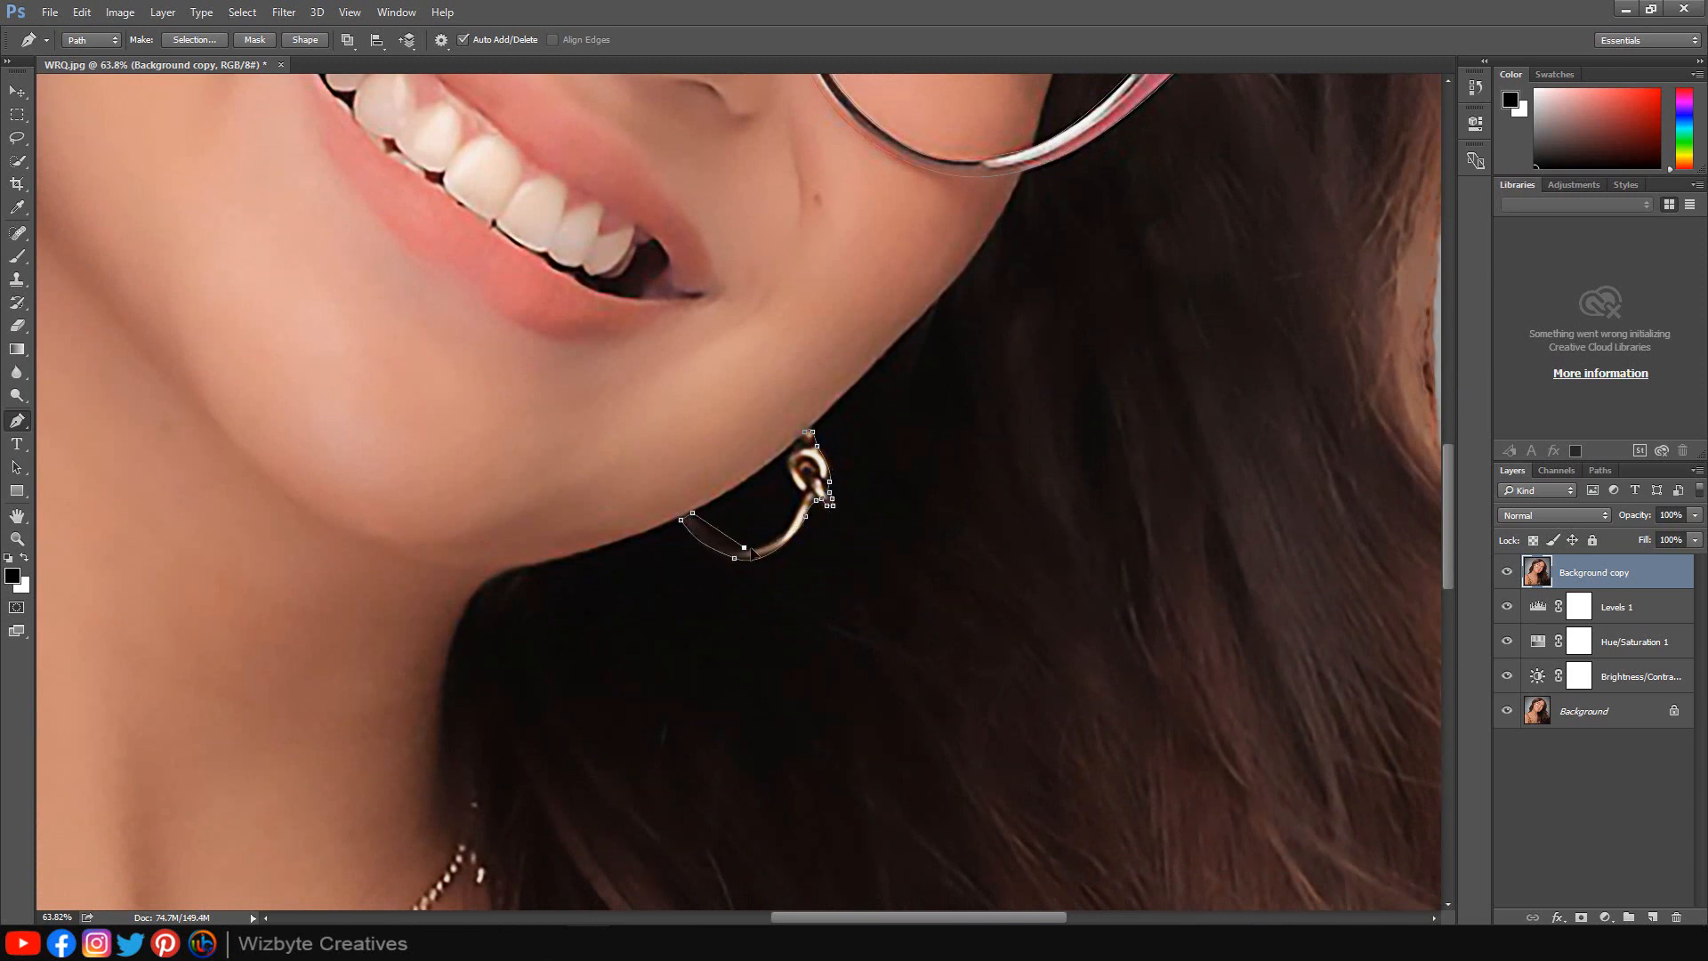
drag(743, 547, 793, 452)
click(803, 494)
click(800, 488)
click(791, 453)
click(792, 447)
click(804, 431)
Trace a path along the upper necklace chains from the clasp at the neck around to the right side.
scroll(817, 438, down, 5)
scroll(392, 550, up, 1)
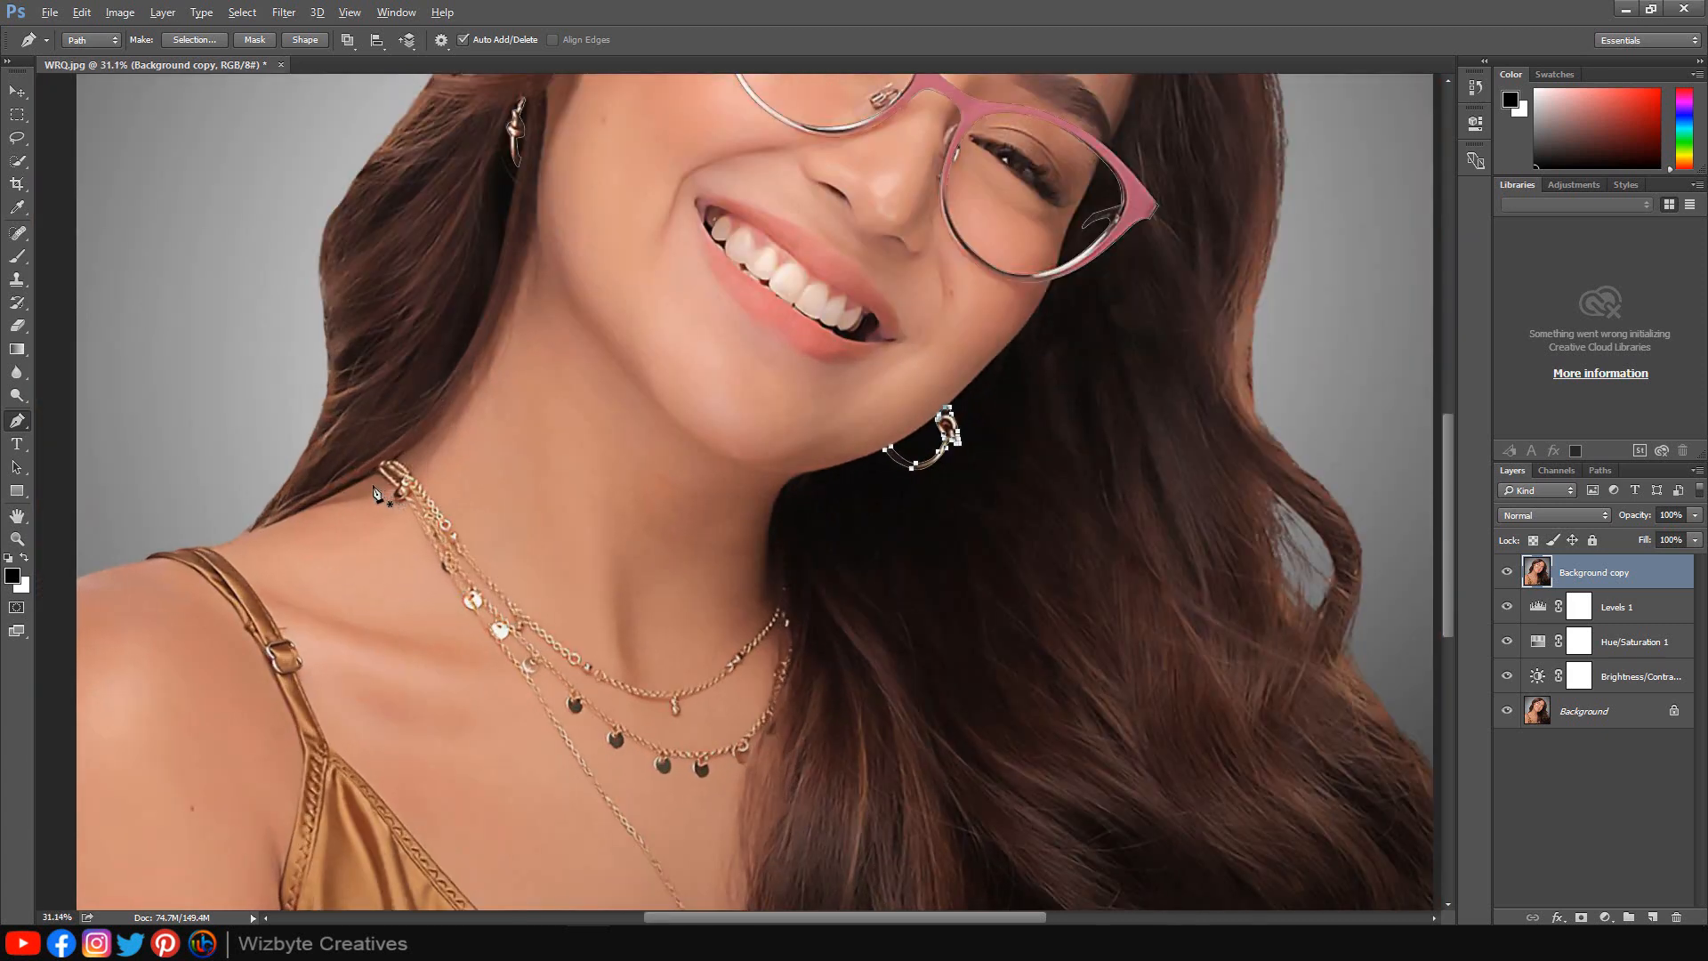
scroll(373, 486, up, 9)
click(384, 469)
drag(390, 446, 456, 464)
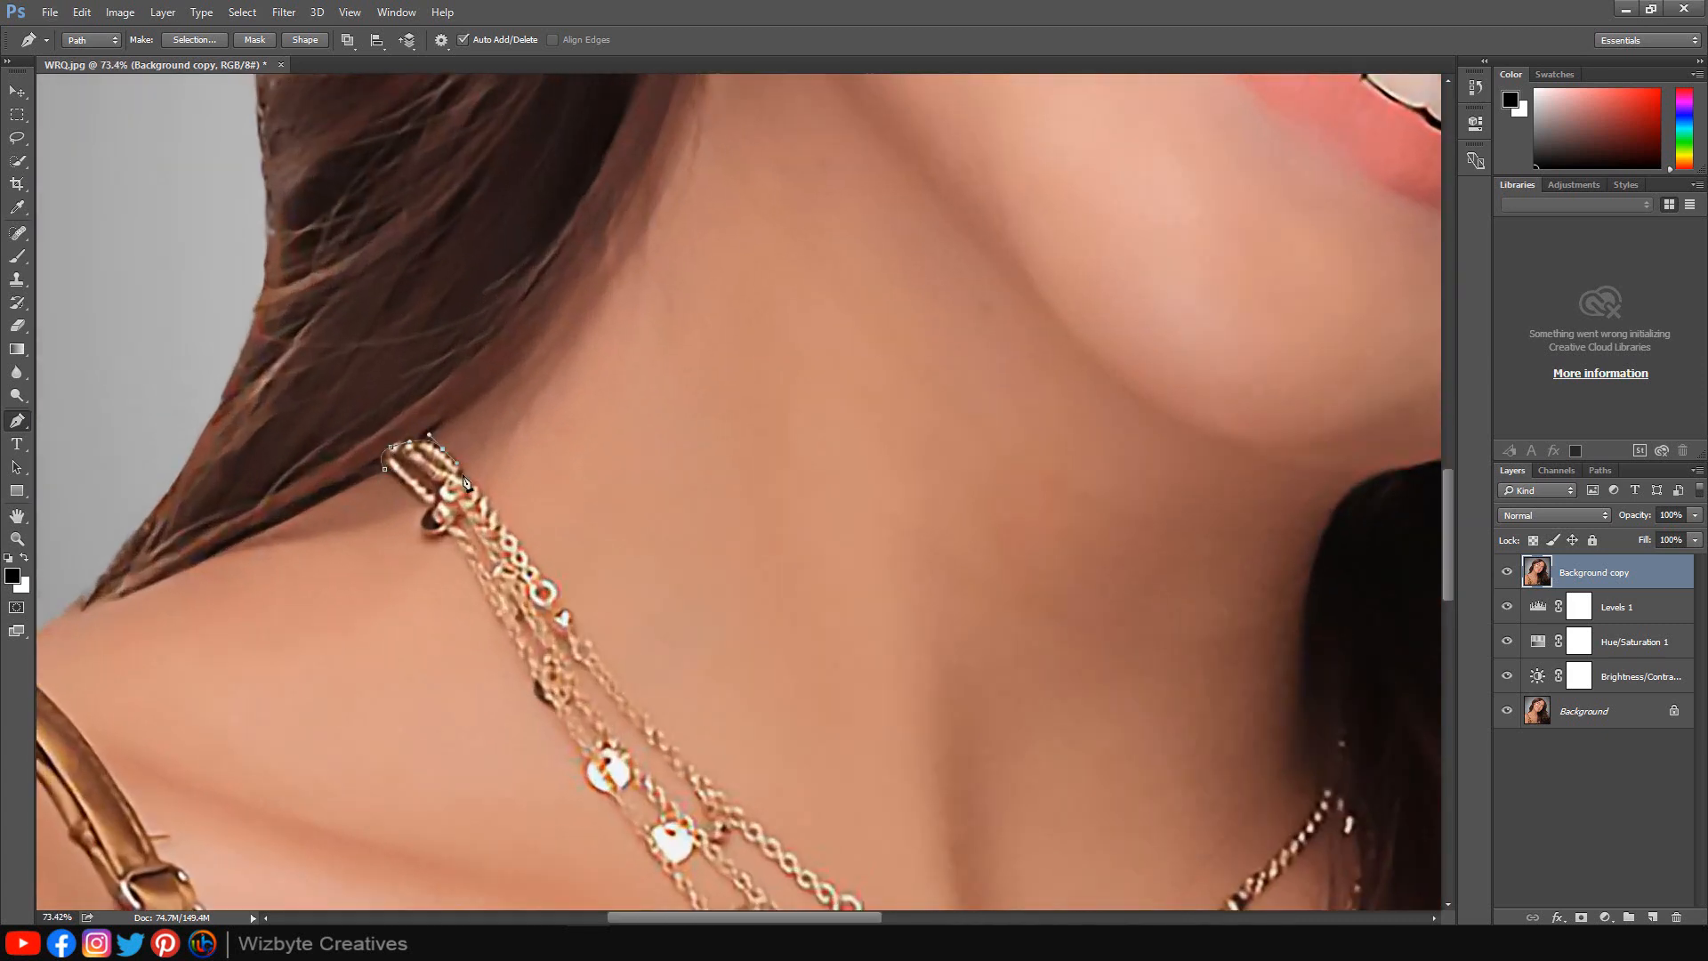
click(495, 508)
click(513, 533)
click(540, 570)
drag(572, 629, 484, 389)
click(510, 413)
click(535, 449)
click(581, 498)
drag(676, 594, 545, 410)
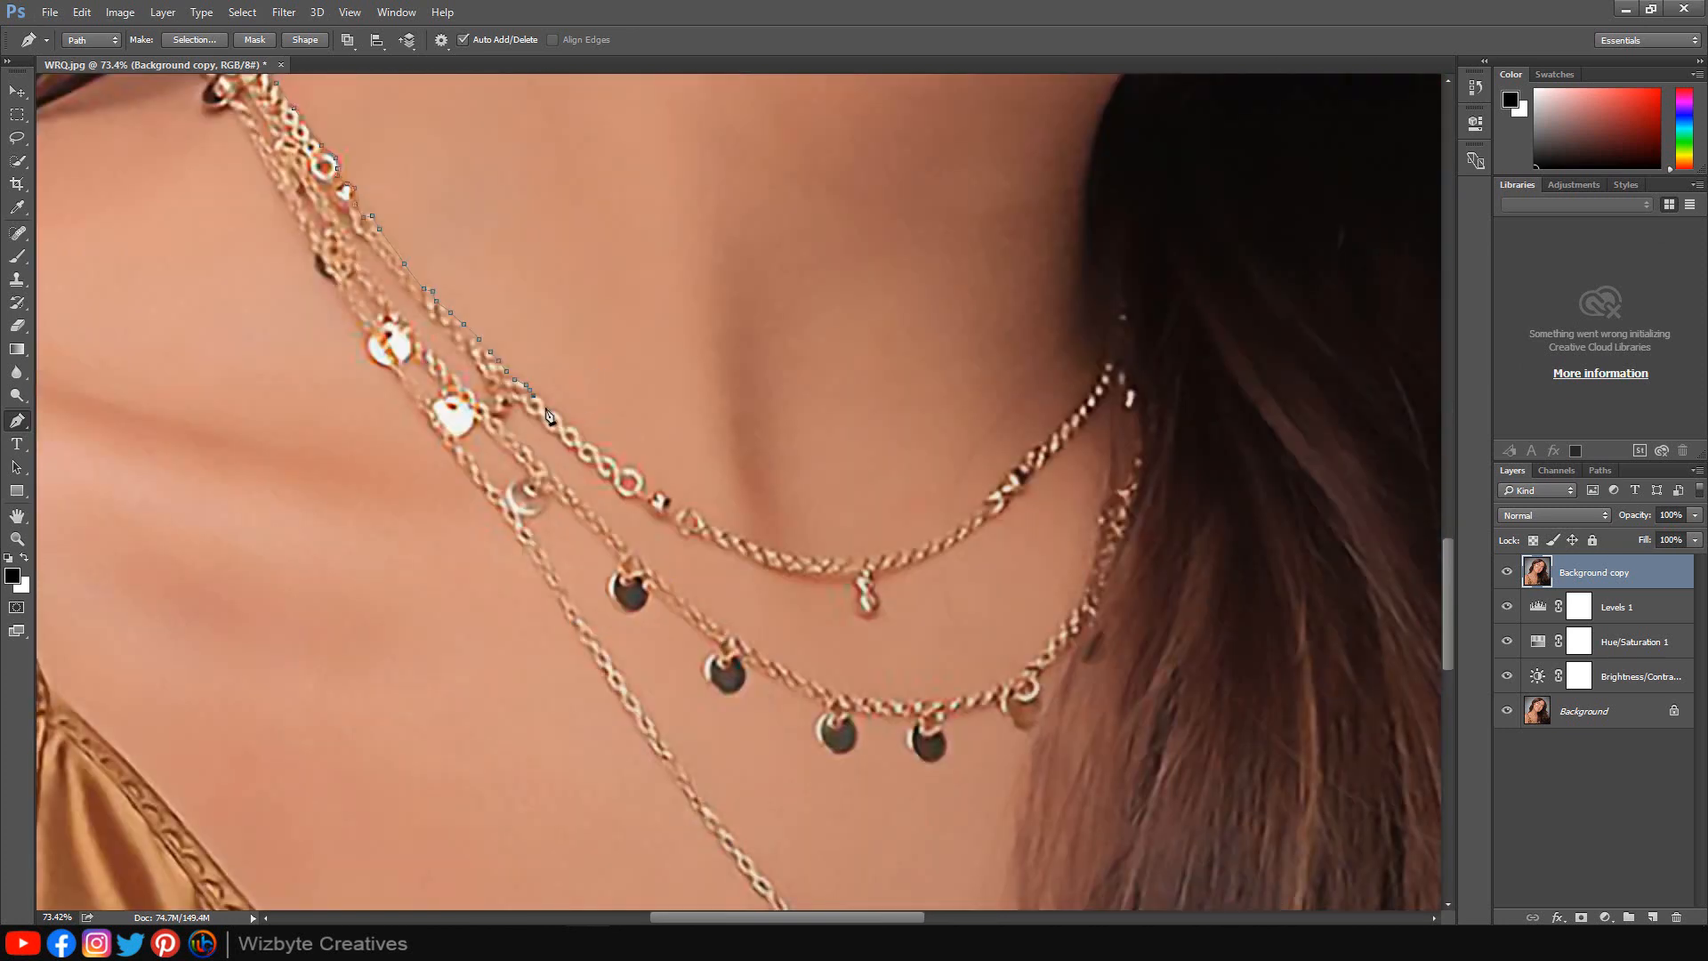
click(581, 439)
click(615, 456)
click(648, 488)
click(693, 509)
click(768, 547)
click(845, 559)
click(934, 537)
click(988, 505)
click(1020, 464)
click(1055, 434)
click(1092, 393)
click(1121, 311)
click(1143, 438)
click(1127, 521)
click(1089, 618)
click(1043, 670)
Continue the necklace path back along the lower chain and its pendant discs.
drag(1041, 678, 952, 468)
click(952, 487)
click(948, 514)
click(909, 492)
click(858, 507)
click(850, 549)
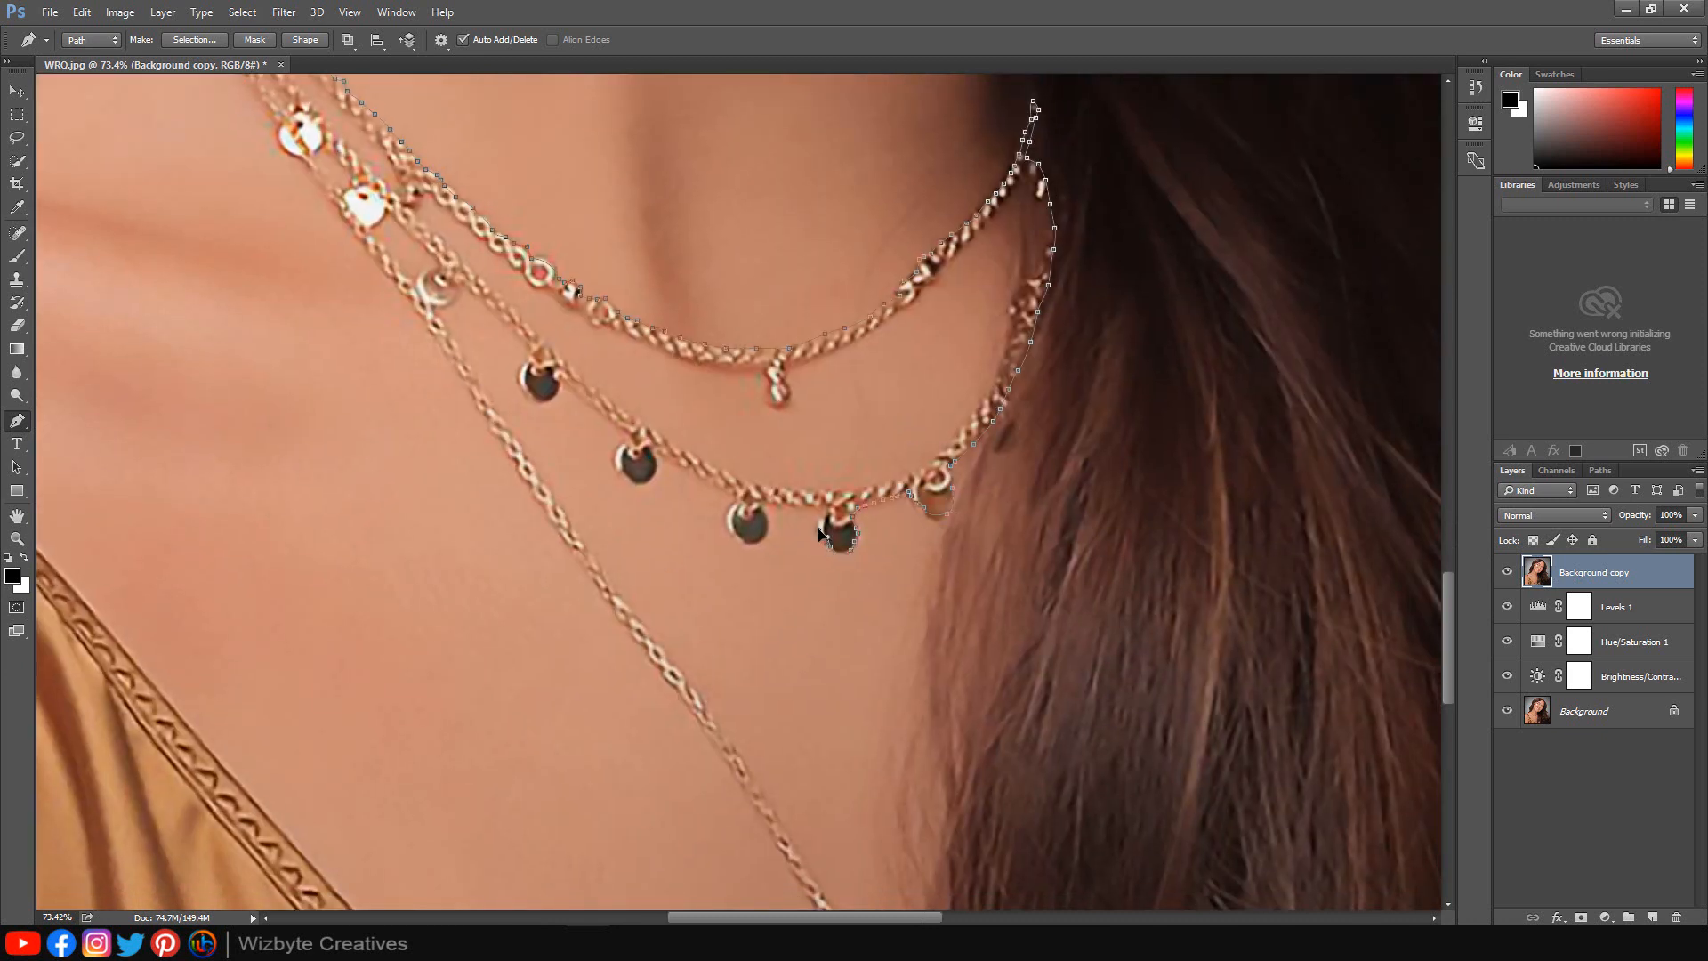
click(794, 503)
mouse_move(756, 541)
mouse_down()
mouse_move(741, 542)
mouse_move(745, 484)
mouse_move(639, 476)
mouse_up()
click(686, 469)
drag(617, 464, 610, 442)
click(632, 438)
drag(676, 387, 813, 447)
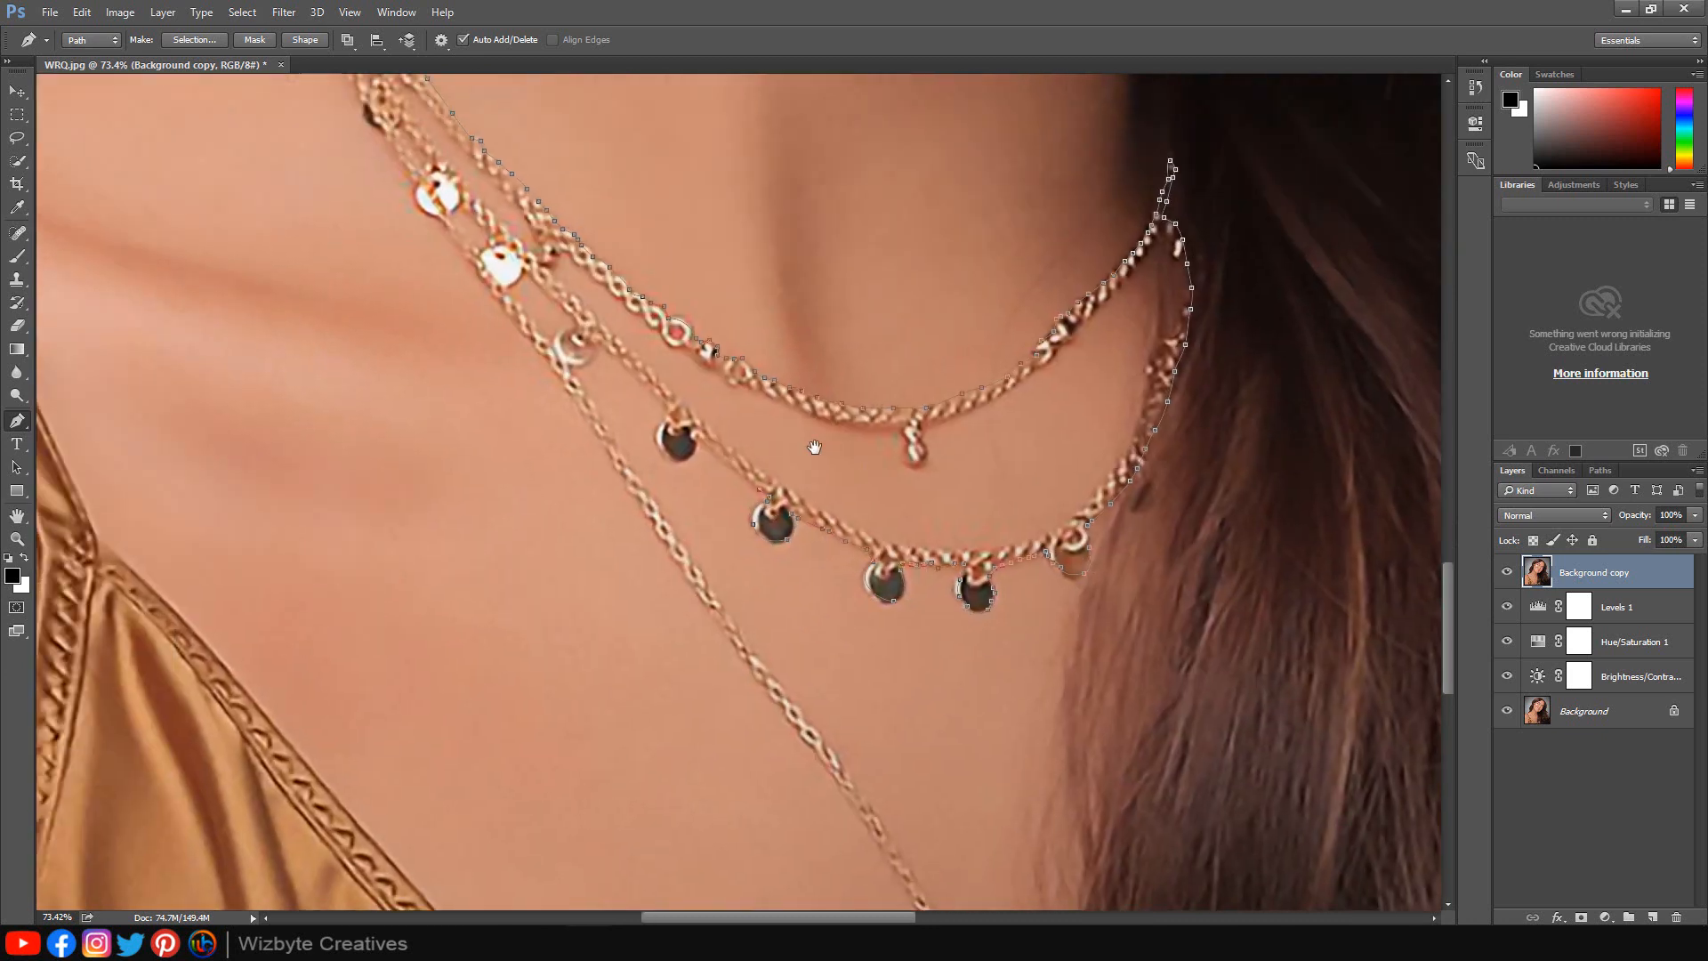
click(731, 466)
click(680, 459)
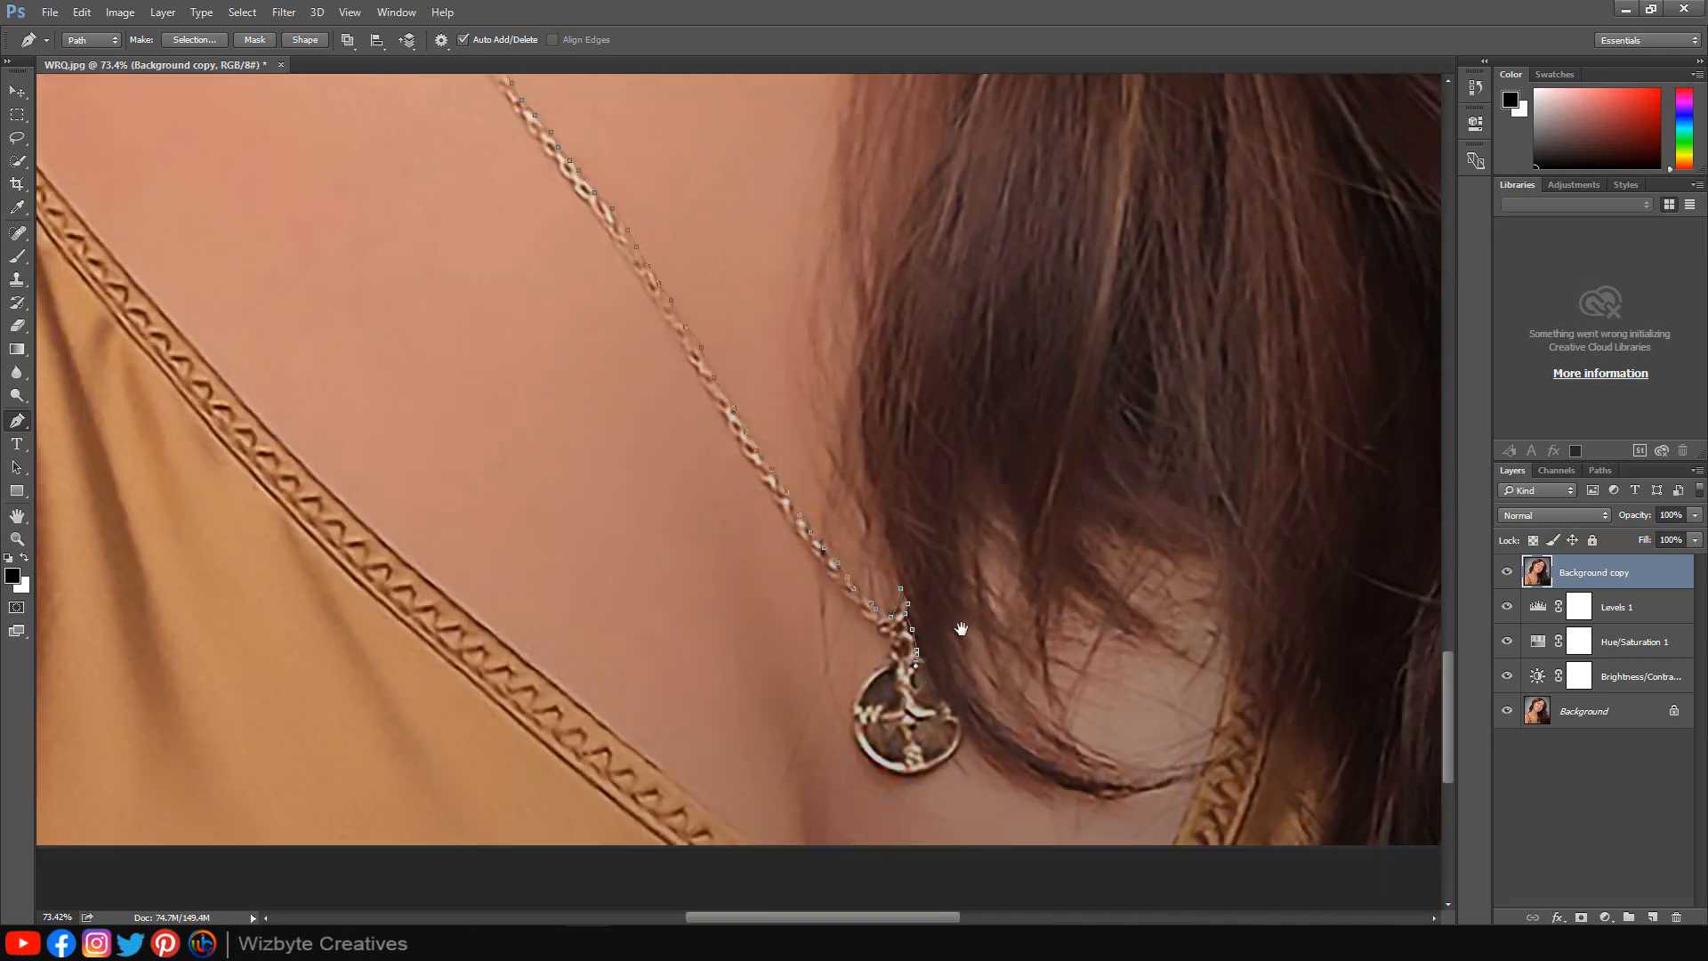
Trace a path around the long chain's compass pendant to finish the jewelry outlines.
drag(964, 617, 929, 491)
drag(818, 605, 827, 546)
click(858, 534)
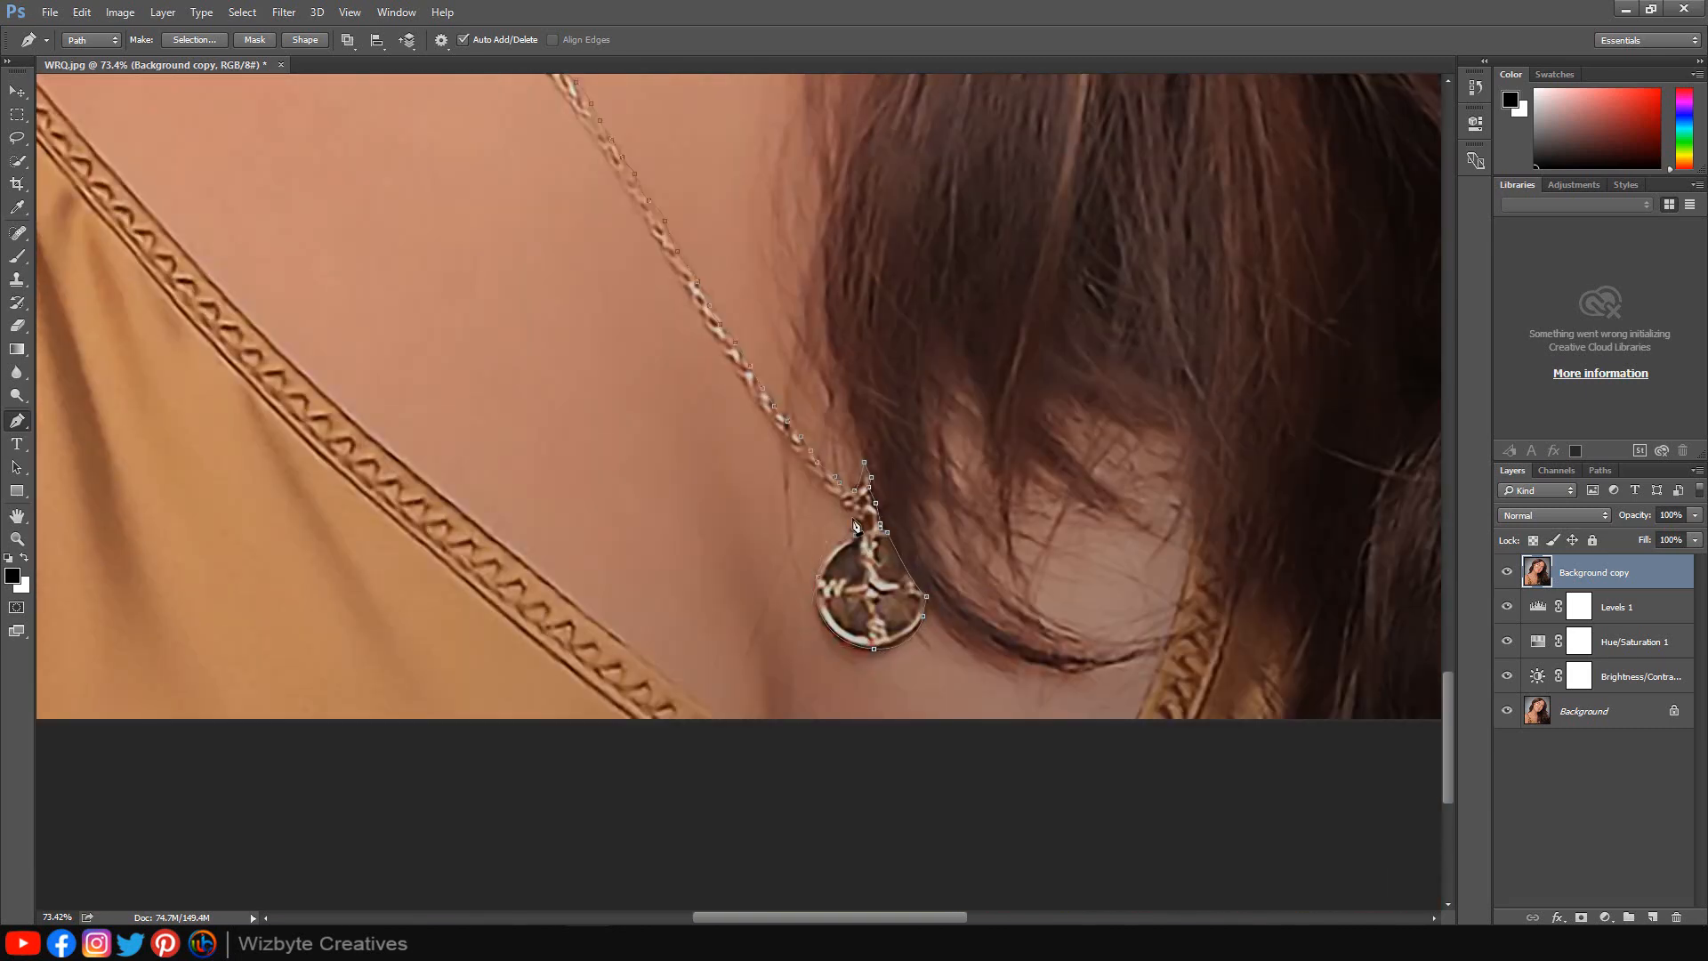
click(823, 483)
click(790, 446)
scroll(907, 526, down, 4)
scroll(827, 711, up, 1)
click(766, 650)
drag(663, 491, 735, 496)
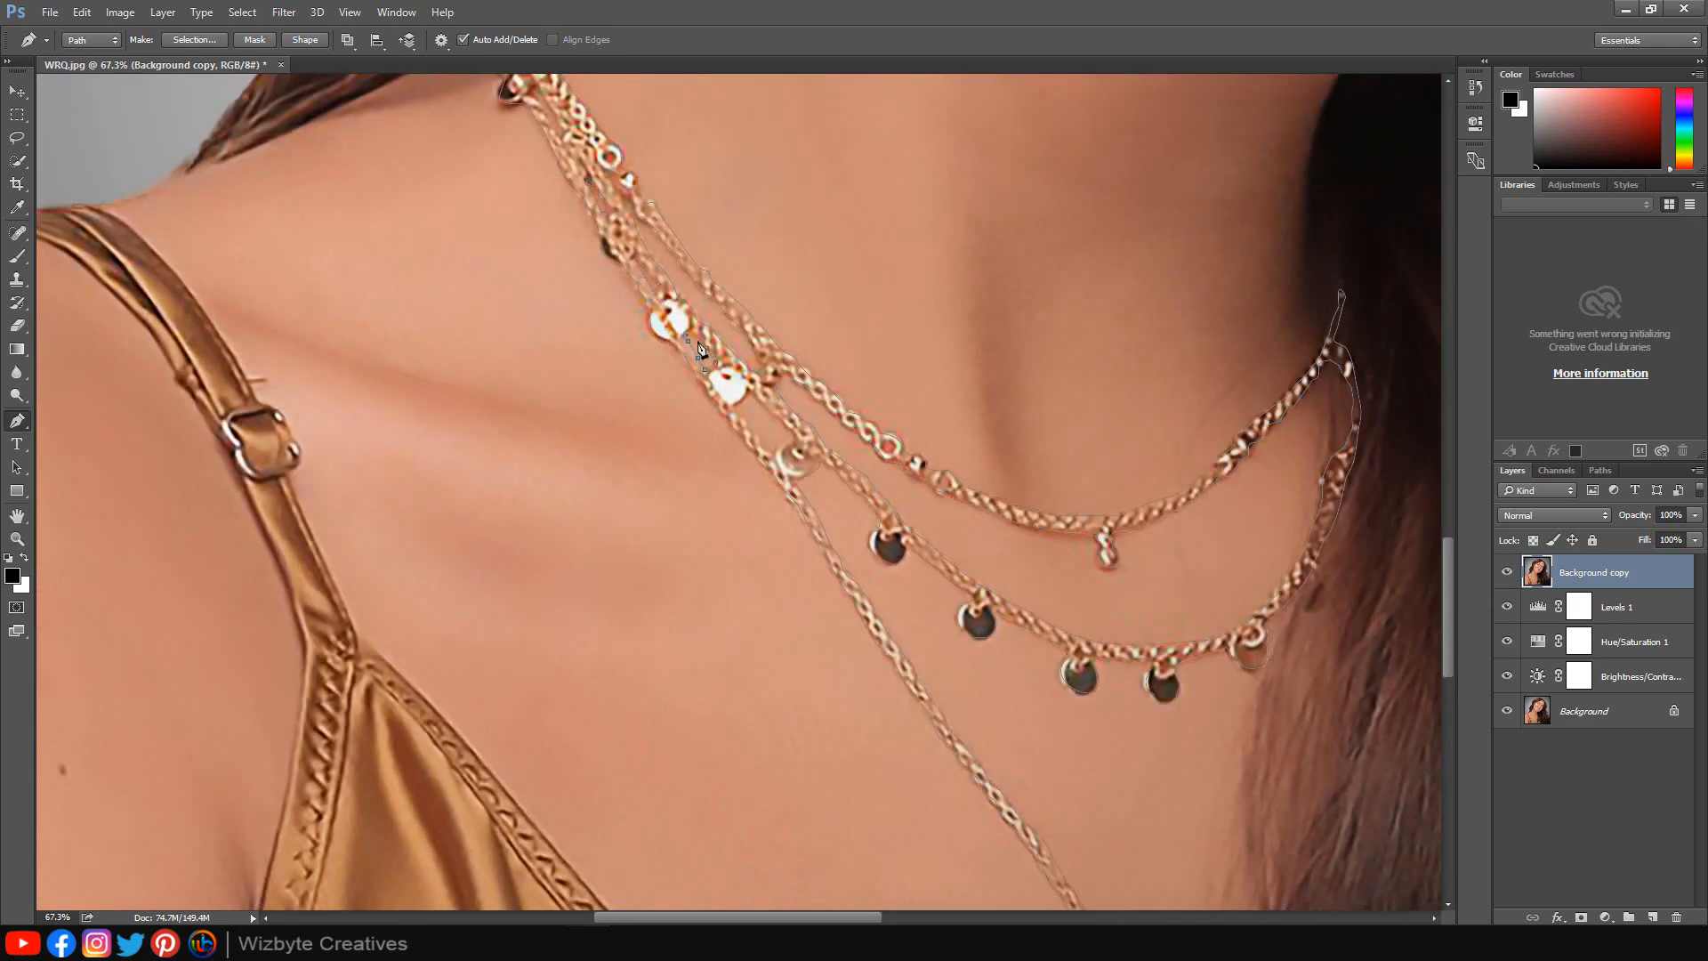
scroll(781, 673, down, 6)
scroll(781, 674, up, 1)
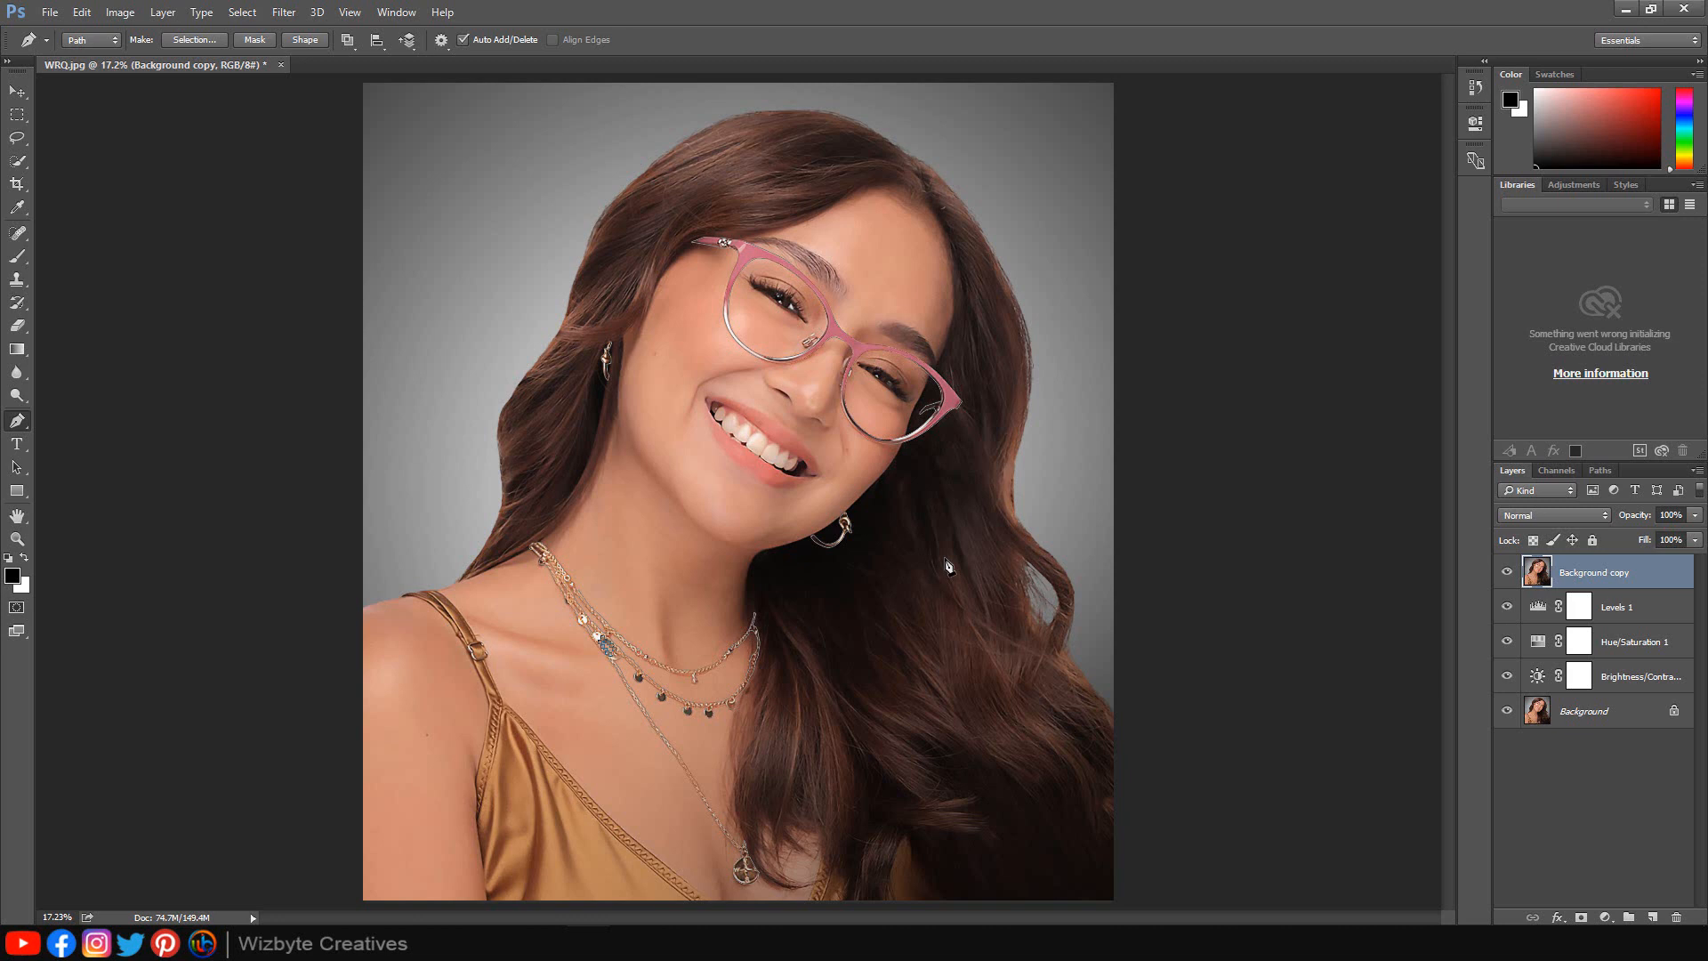
Convert the paths to a selection and add a layer mask to the top layer from it.
key(ctrl+Return)
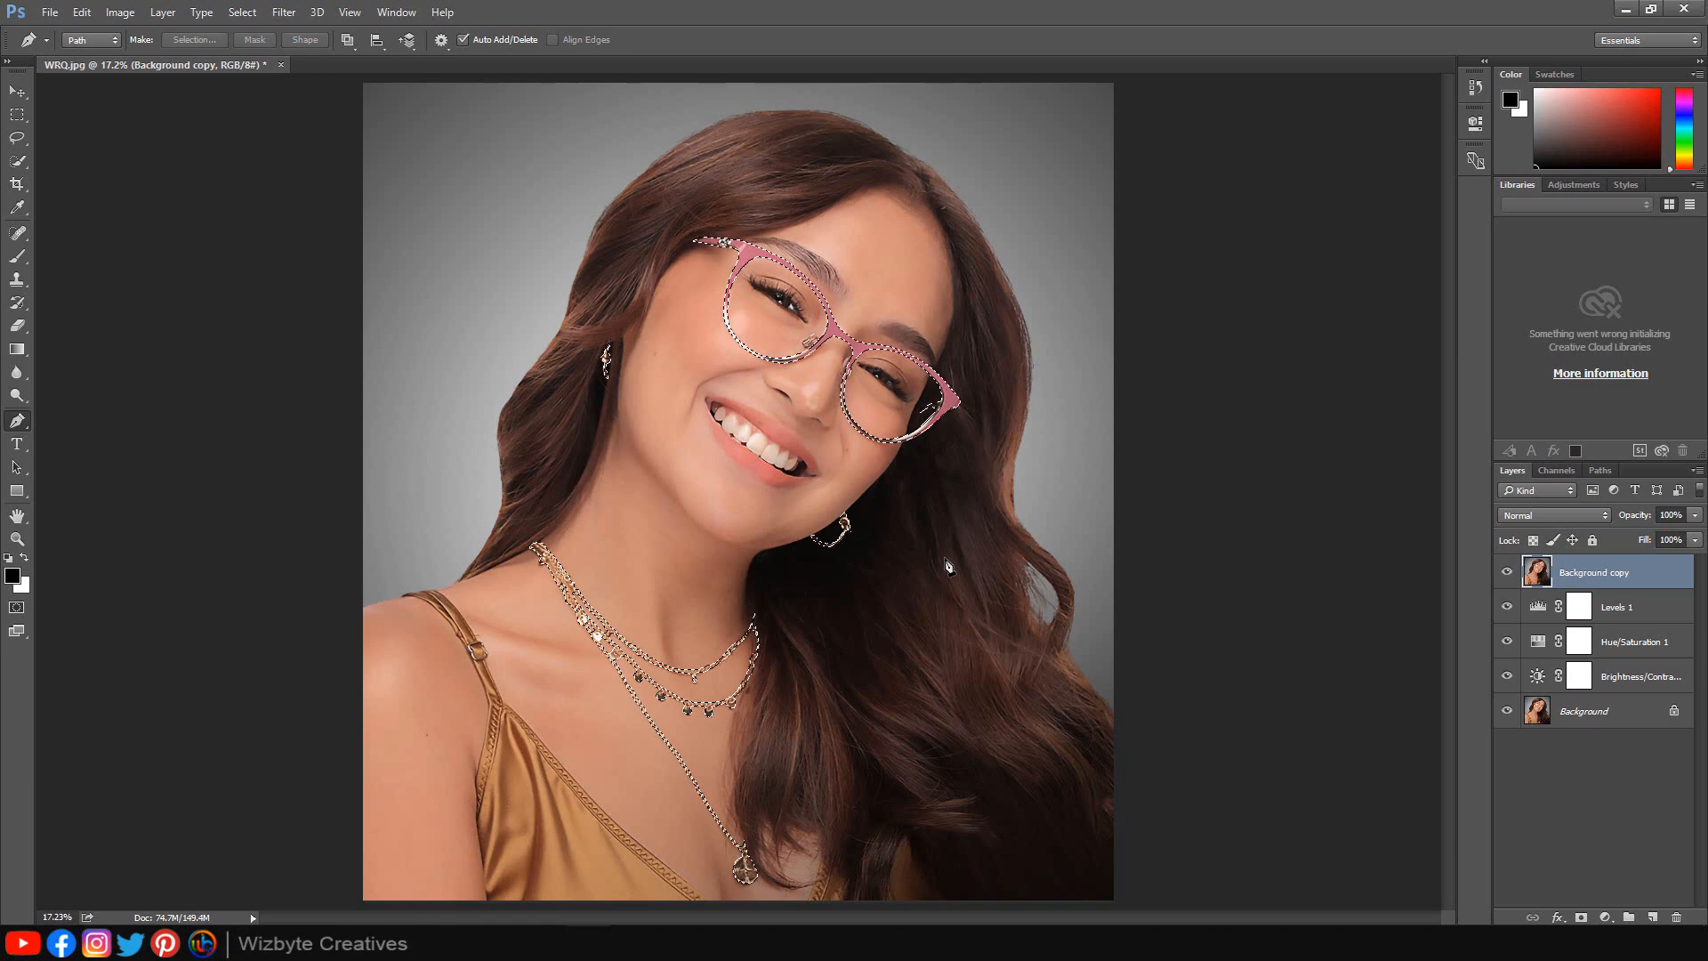
click(1582, 917)
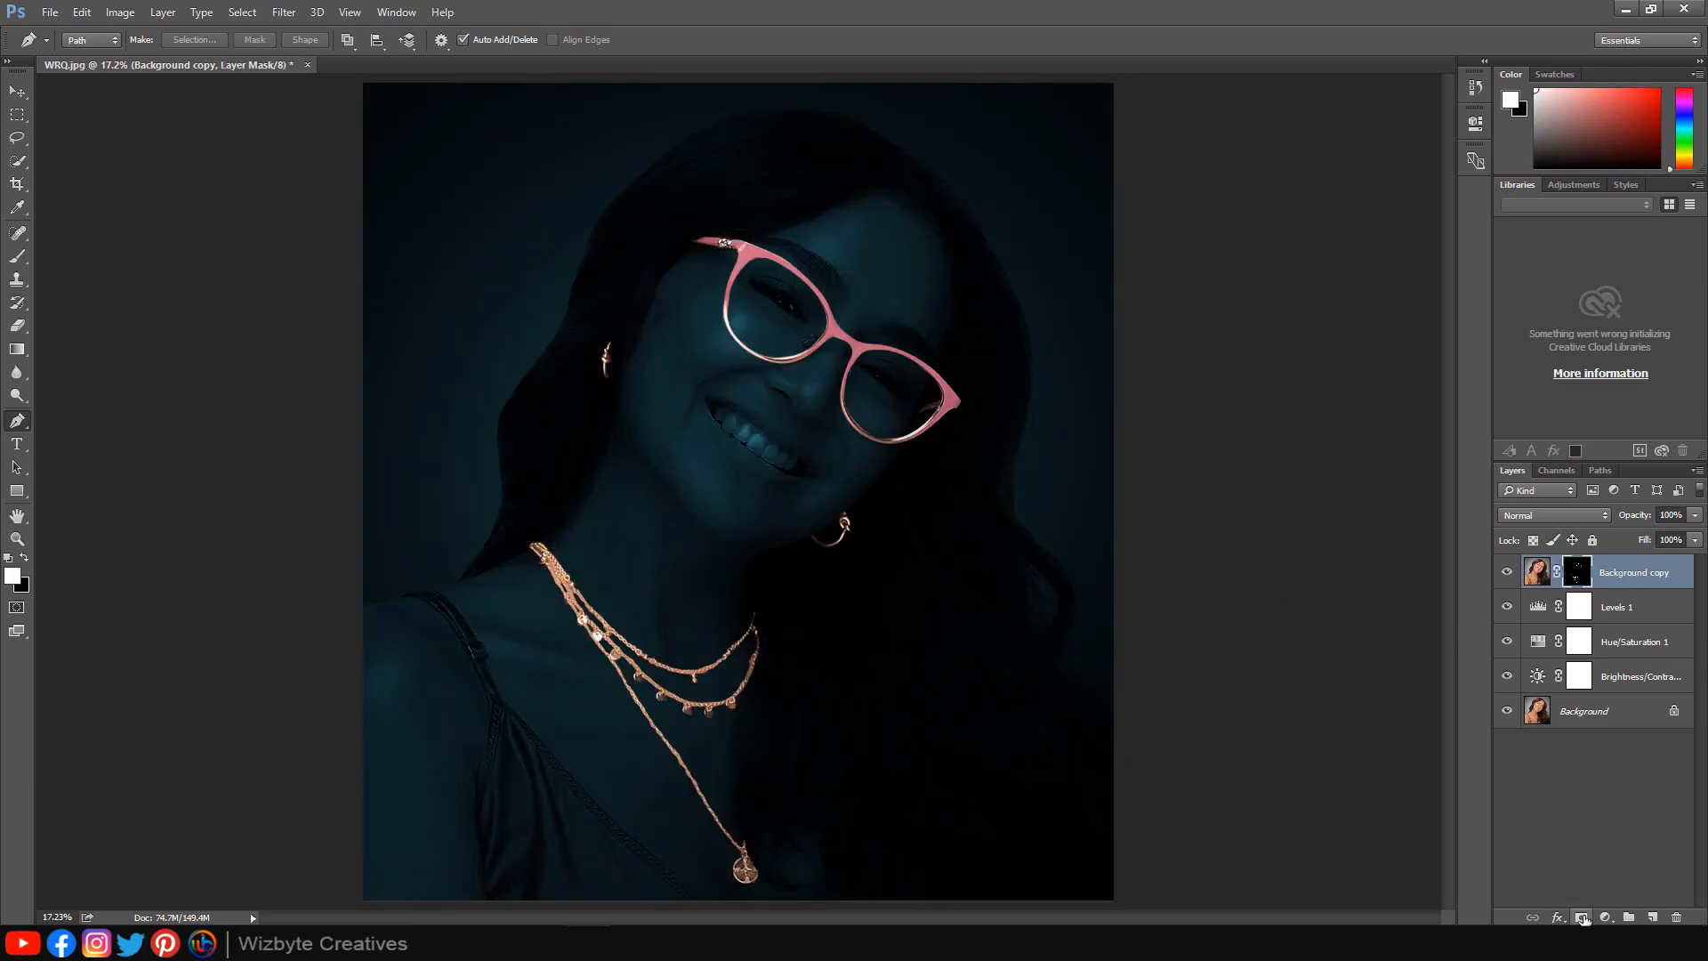
Rename the masked top layer as Glow.
double_click(1653, 576)
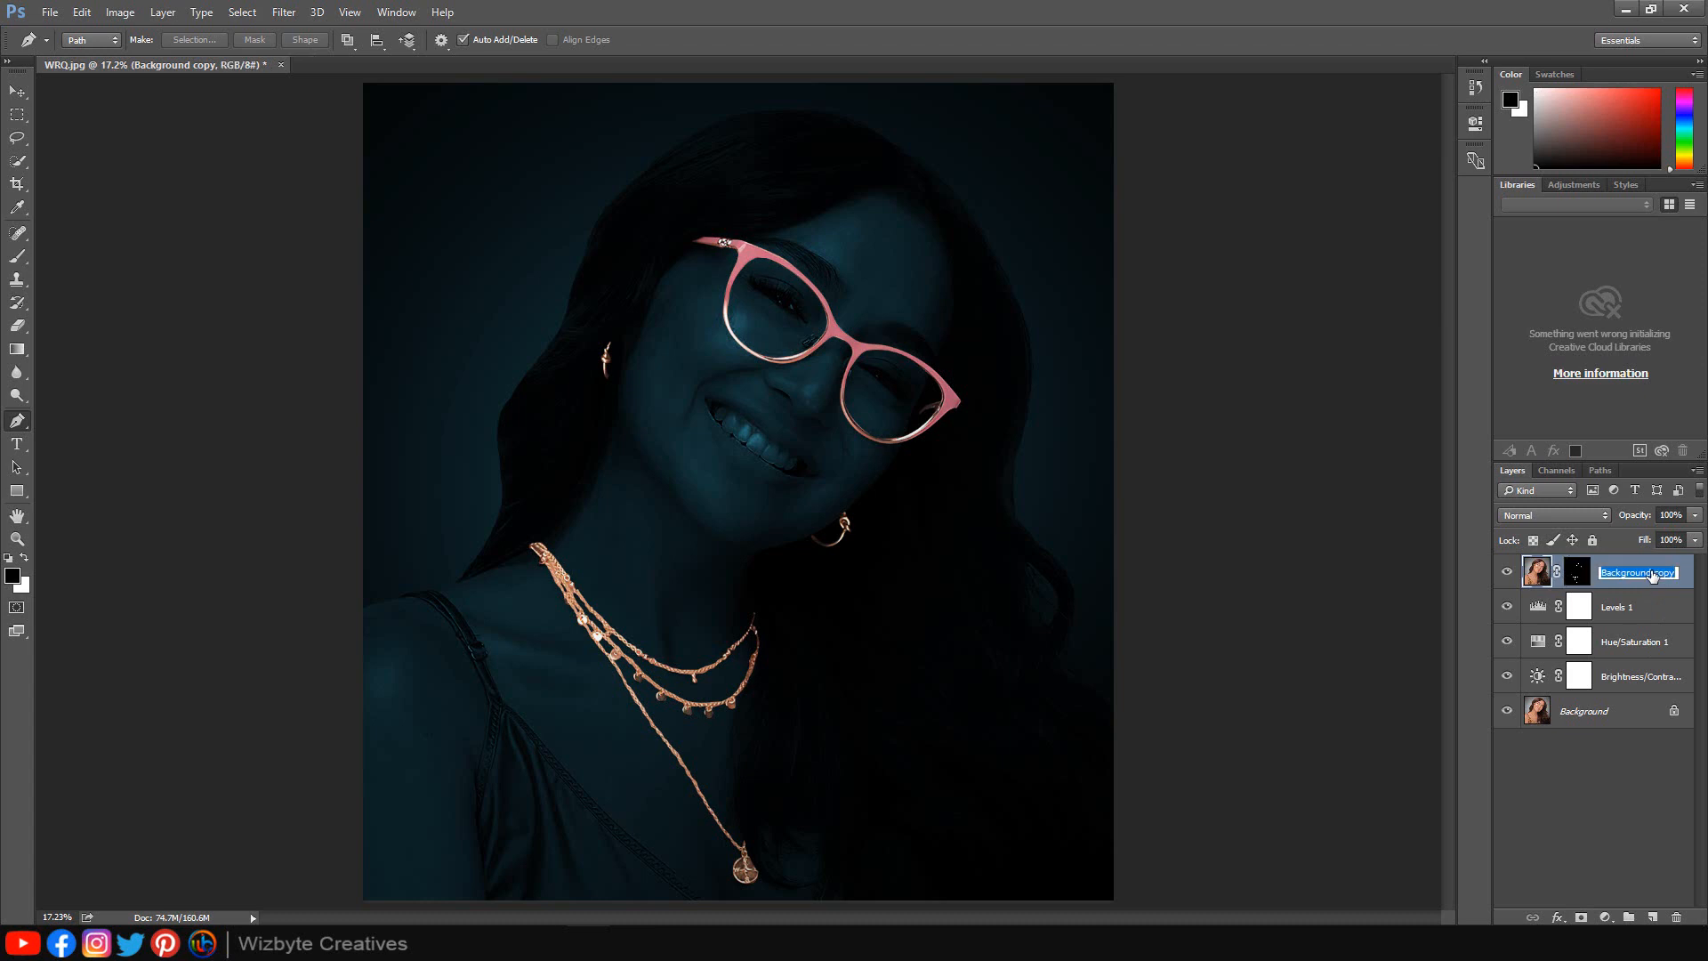
text(Glow)
click(1630, 608)
click(1632, 572)
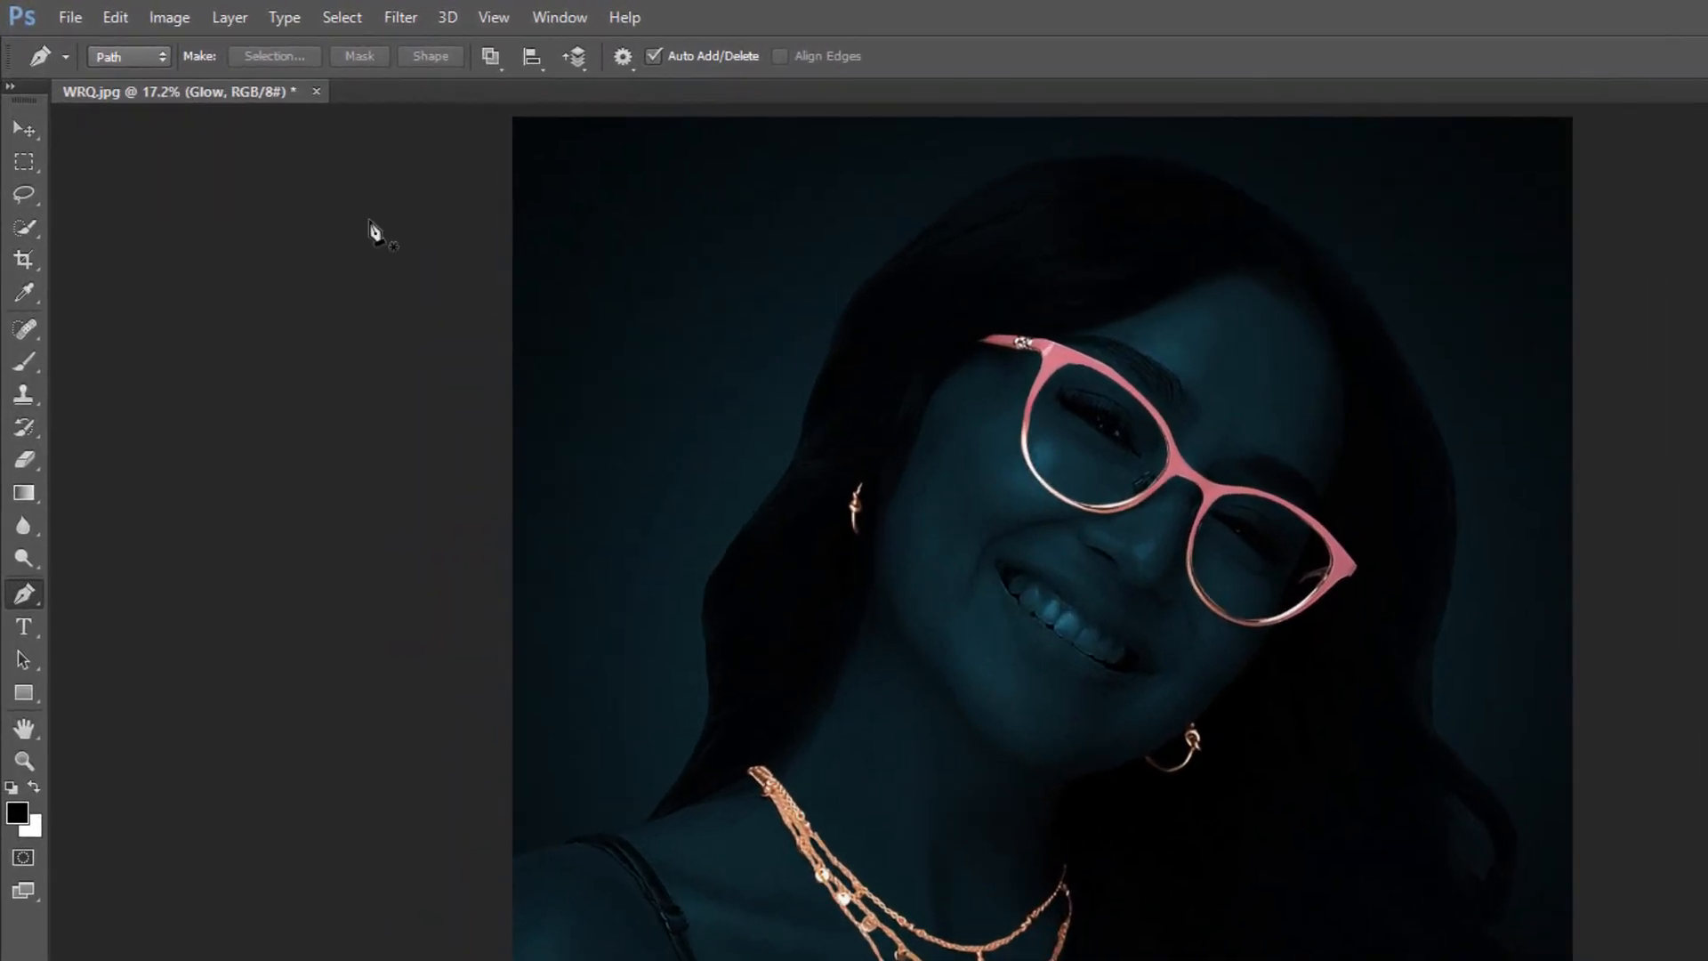
Invert the colors of the Glow layer and convert it to a smart object.
click(178, 19)
mouse_move(233, 78)
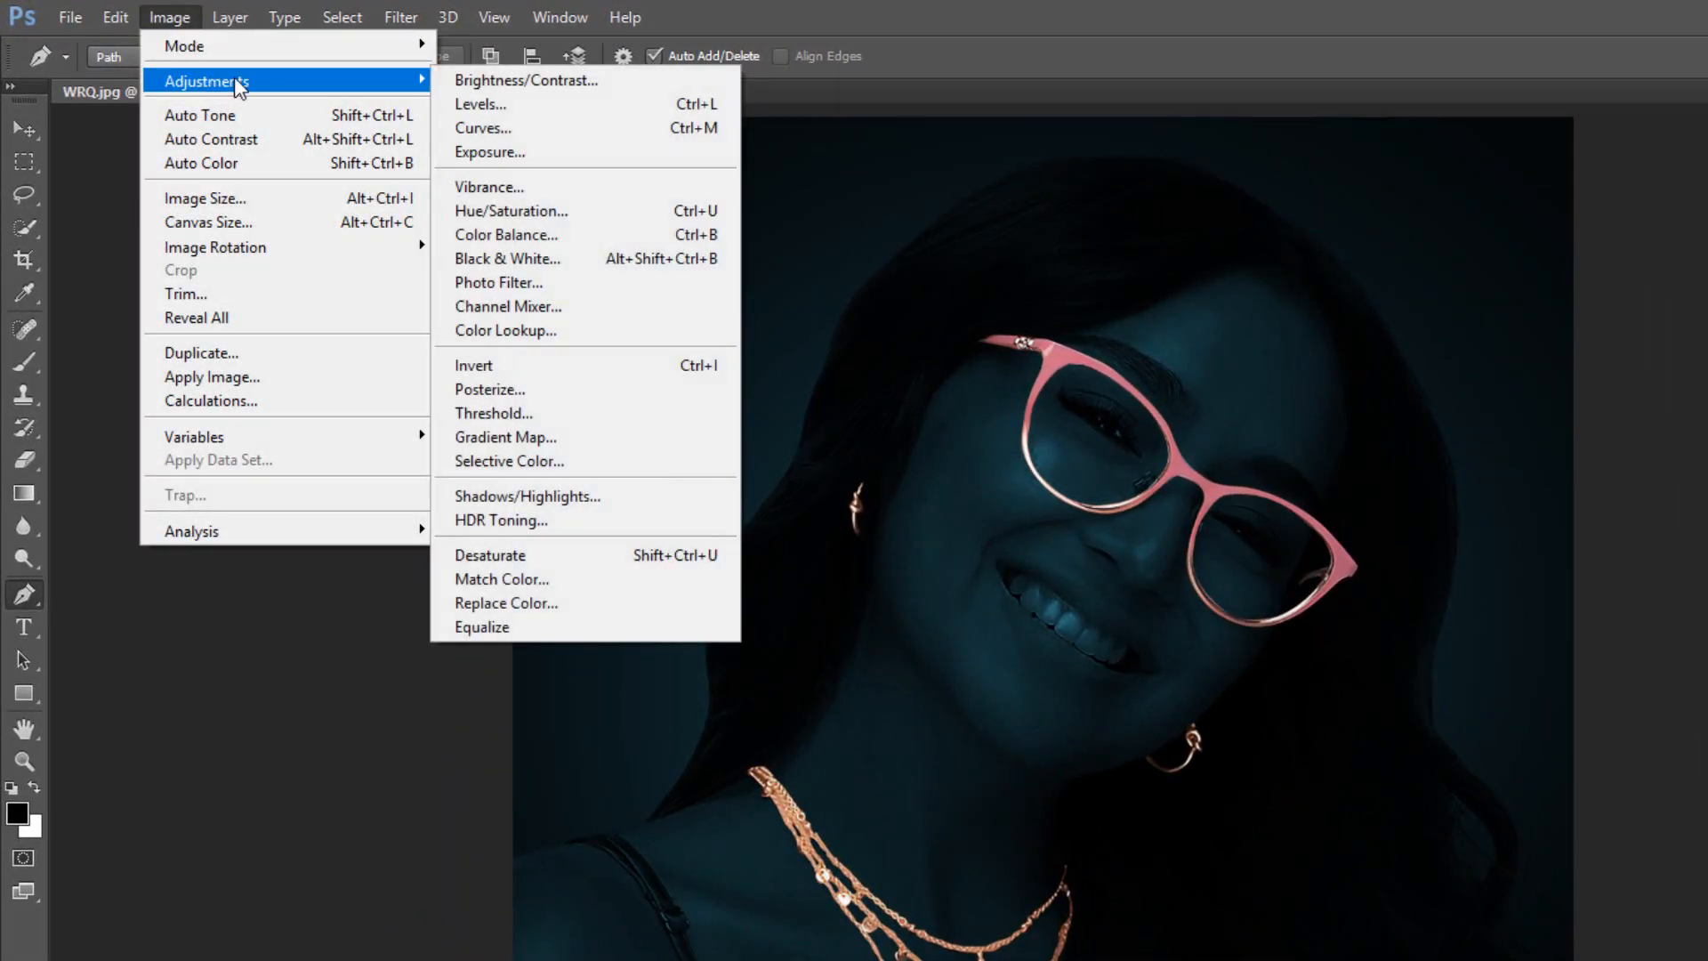
click(581, 367)
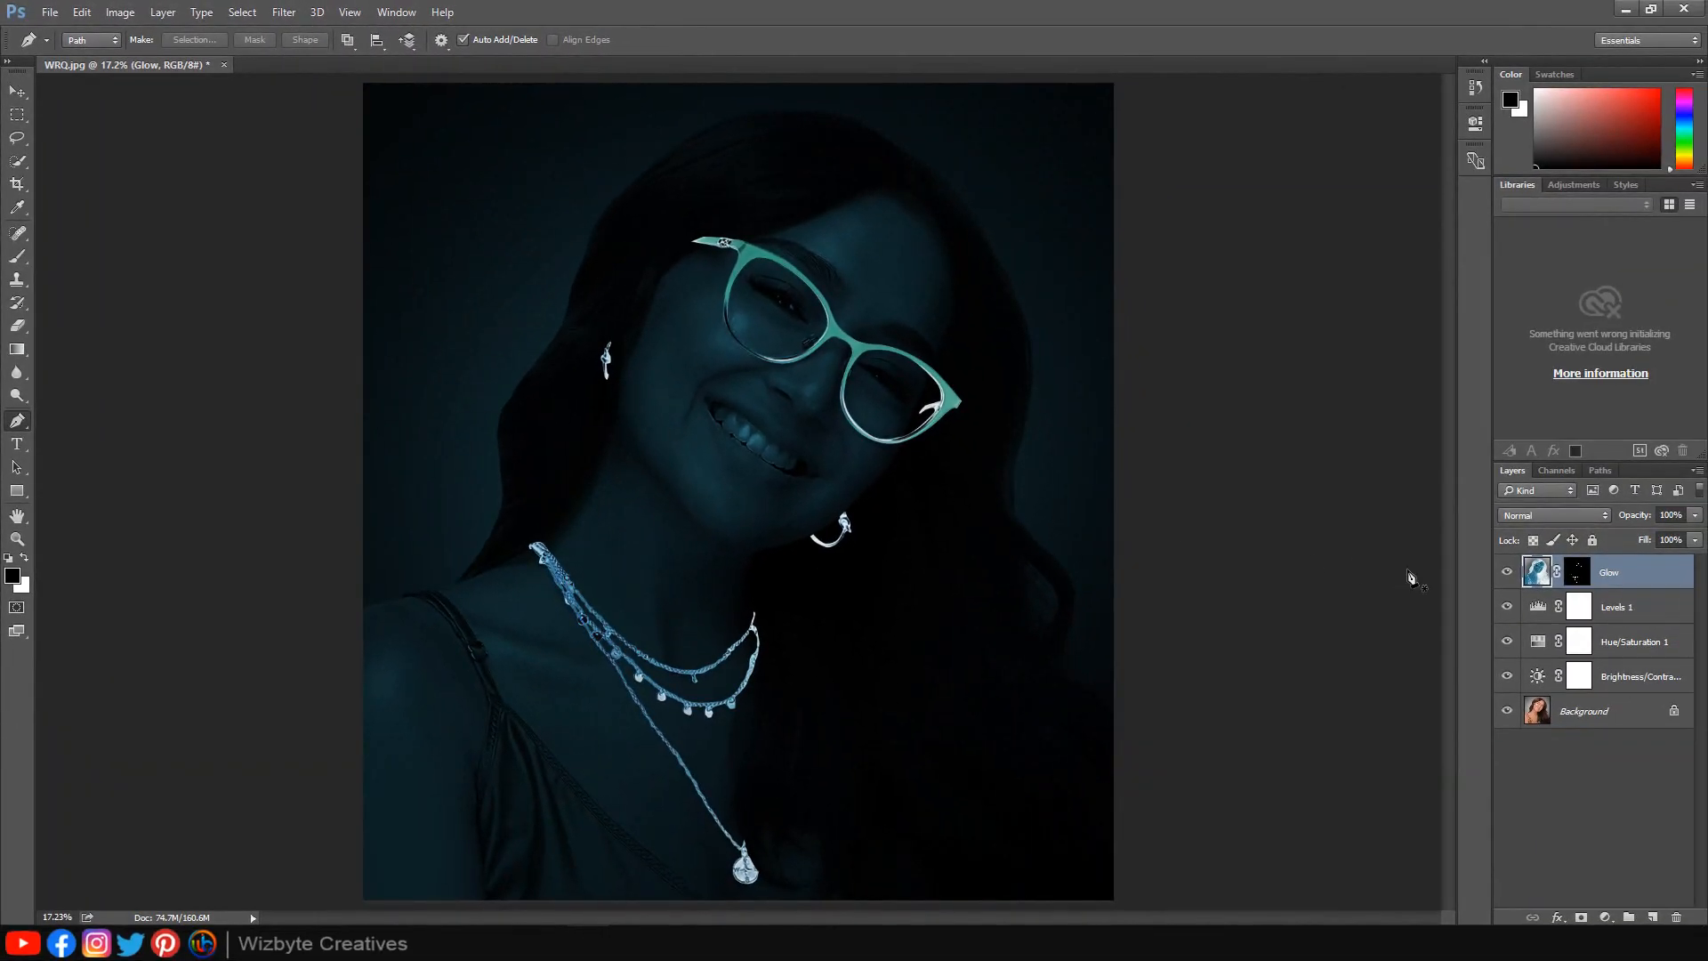
right_click(1615, 573)
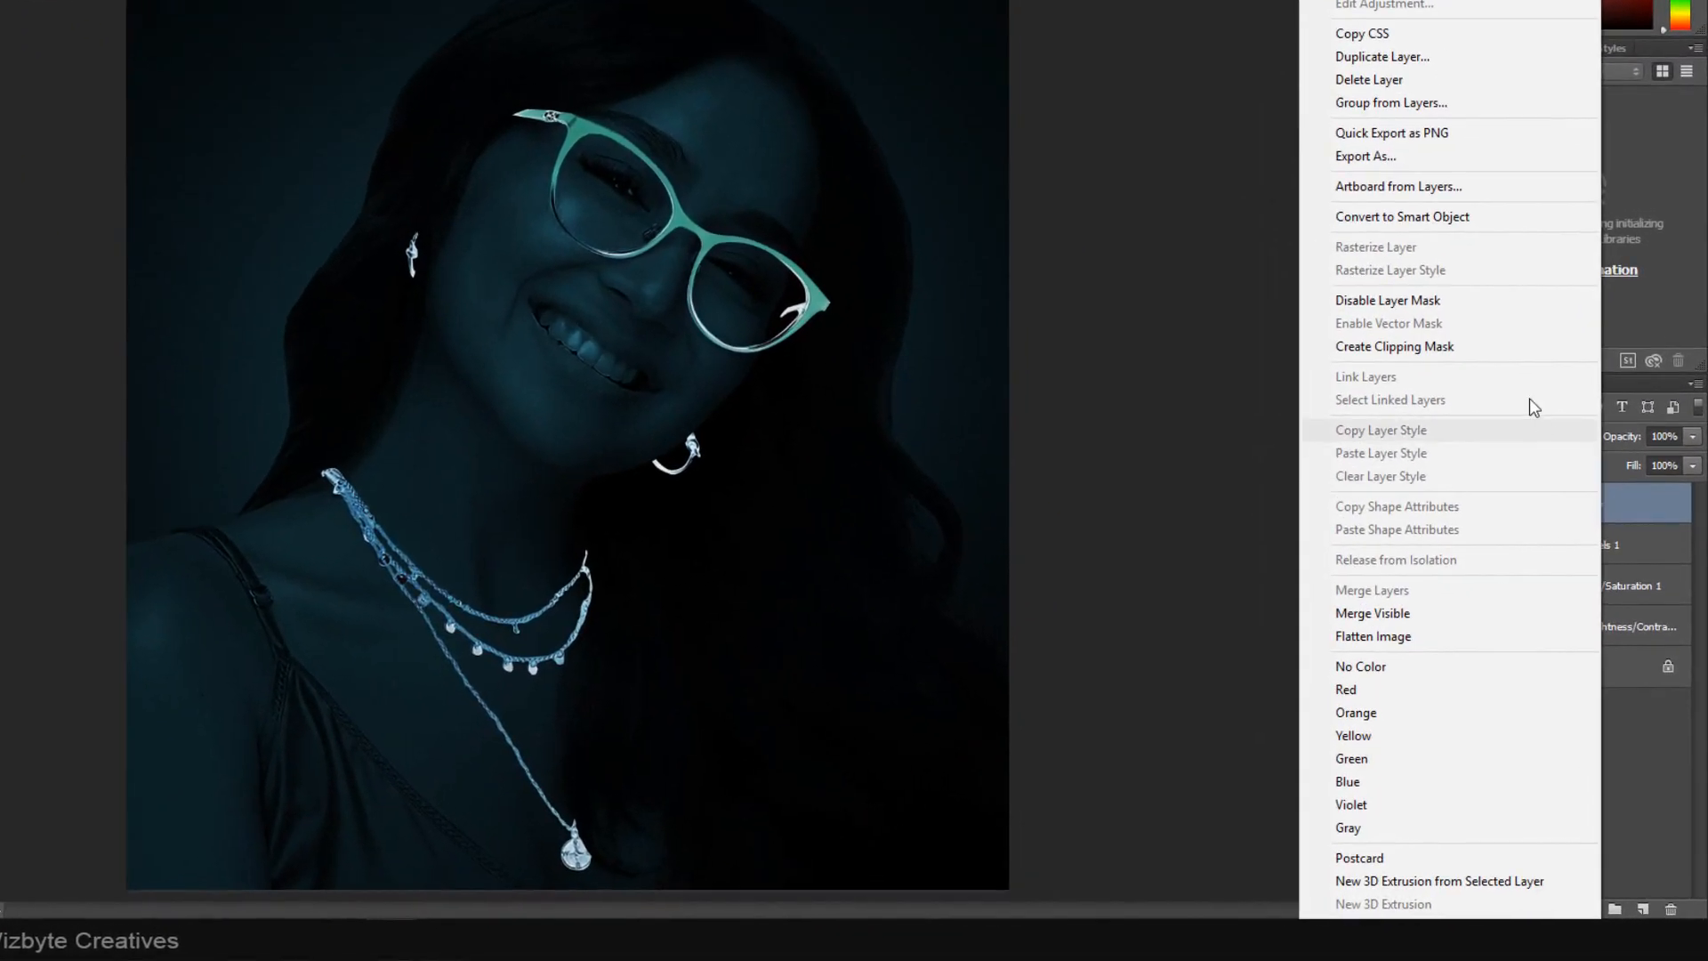
click(1445, 217)
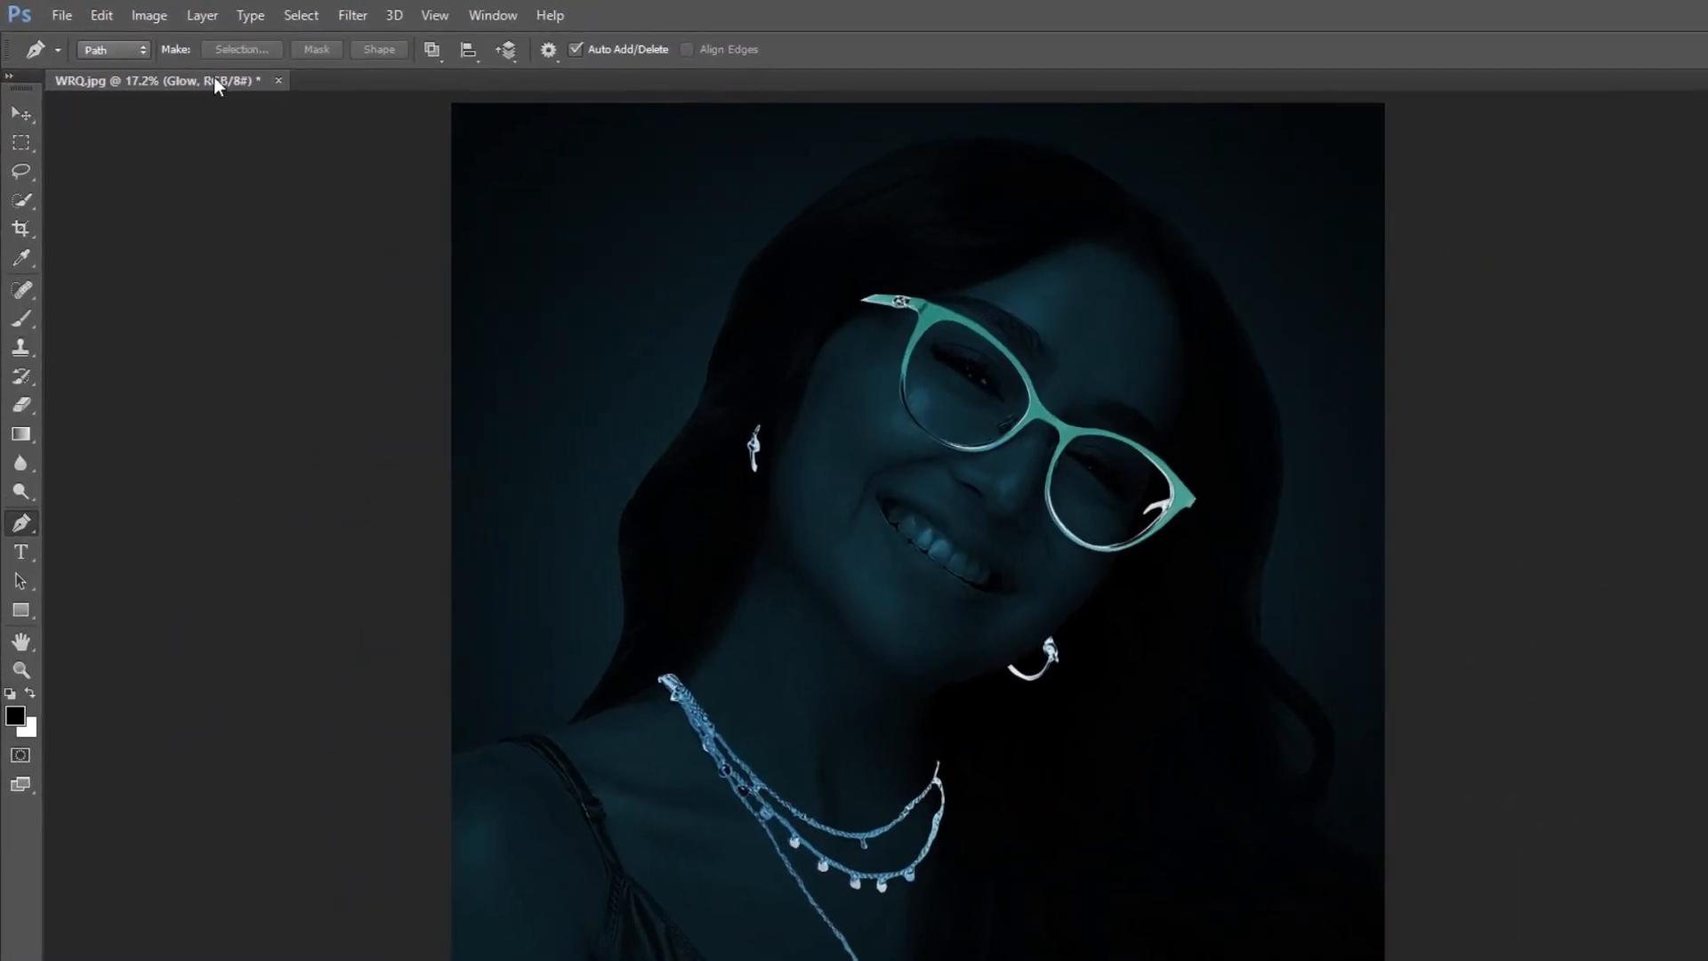
Apply a colorized Hue/Saturation to the Glow layer with hue 182, saturation 85 and lightness +45.
click(152, 16)
mouse_move(211, 76)
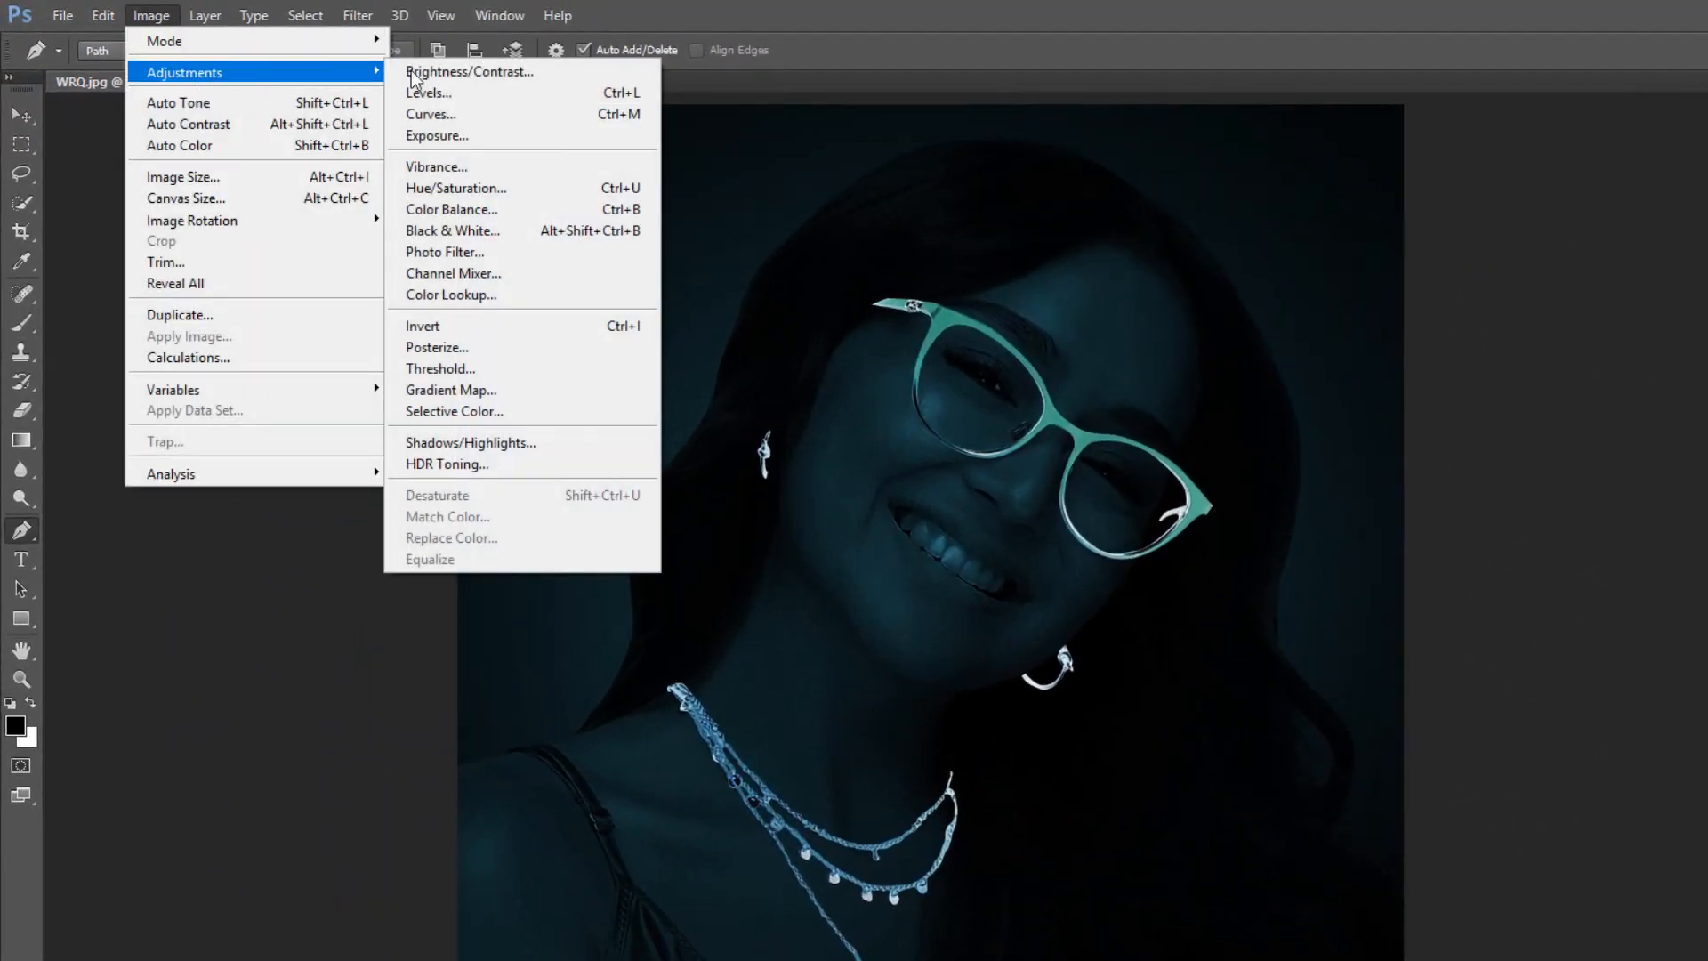
click(490, 191)
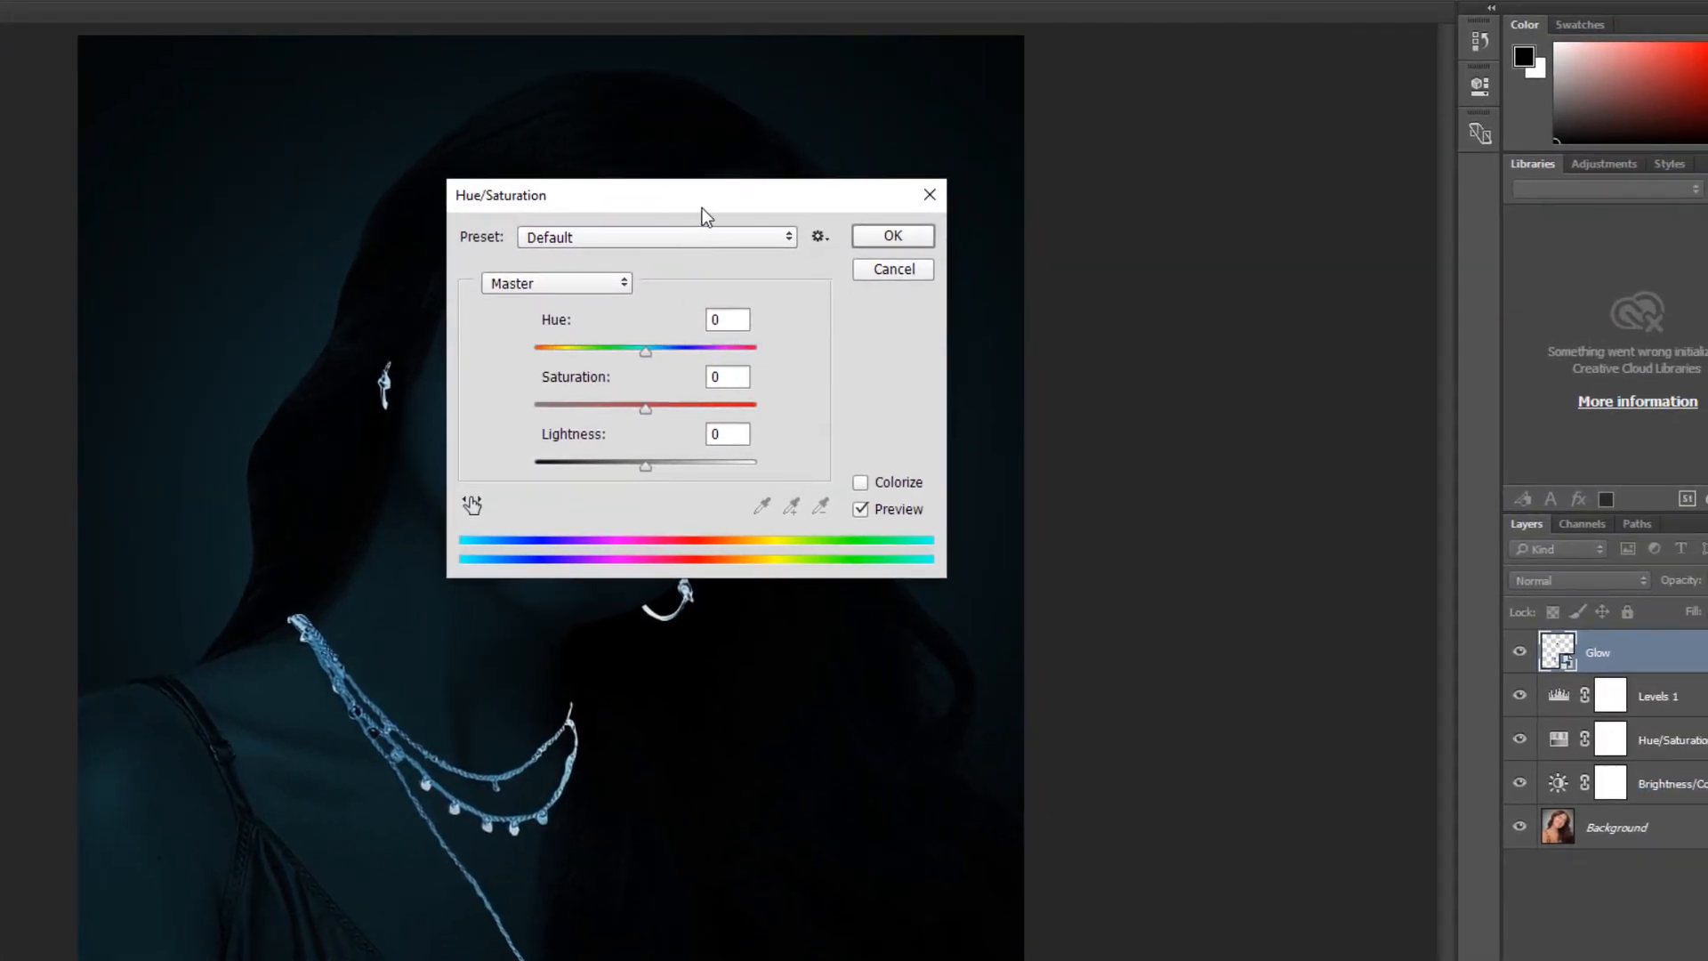
drag(701, 207, 1246, 244)
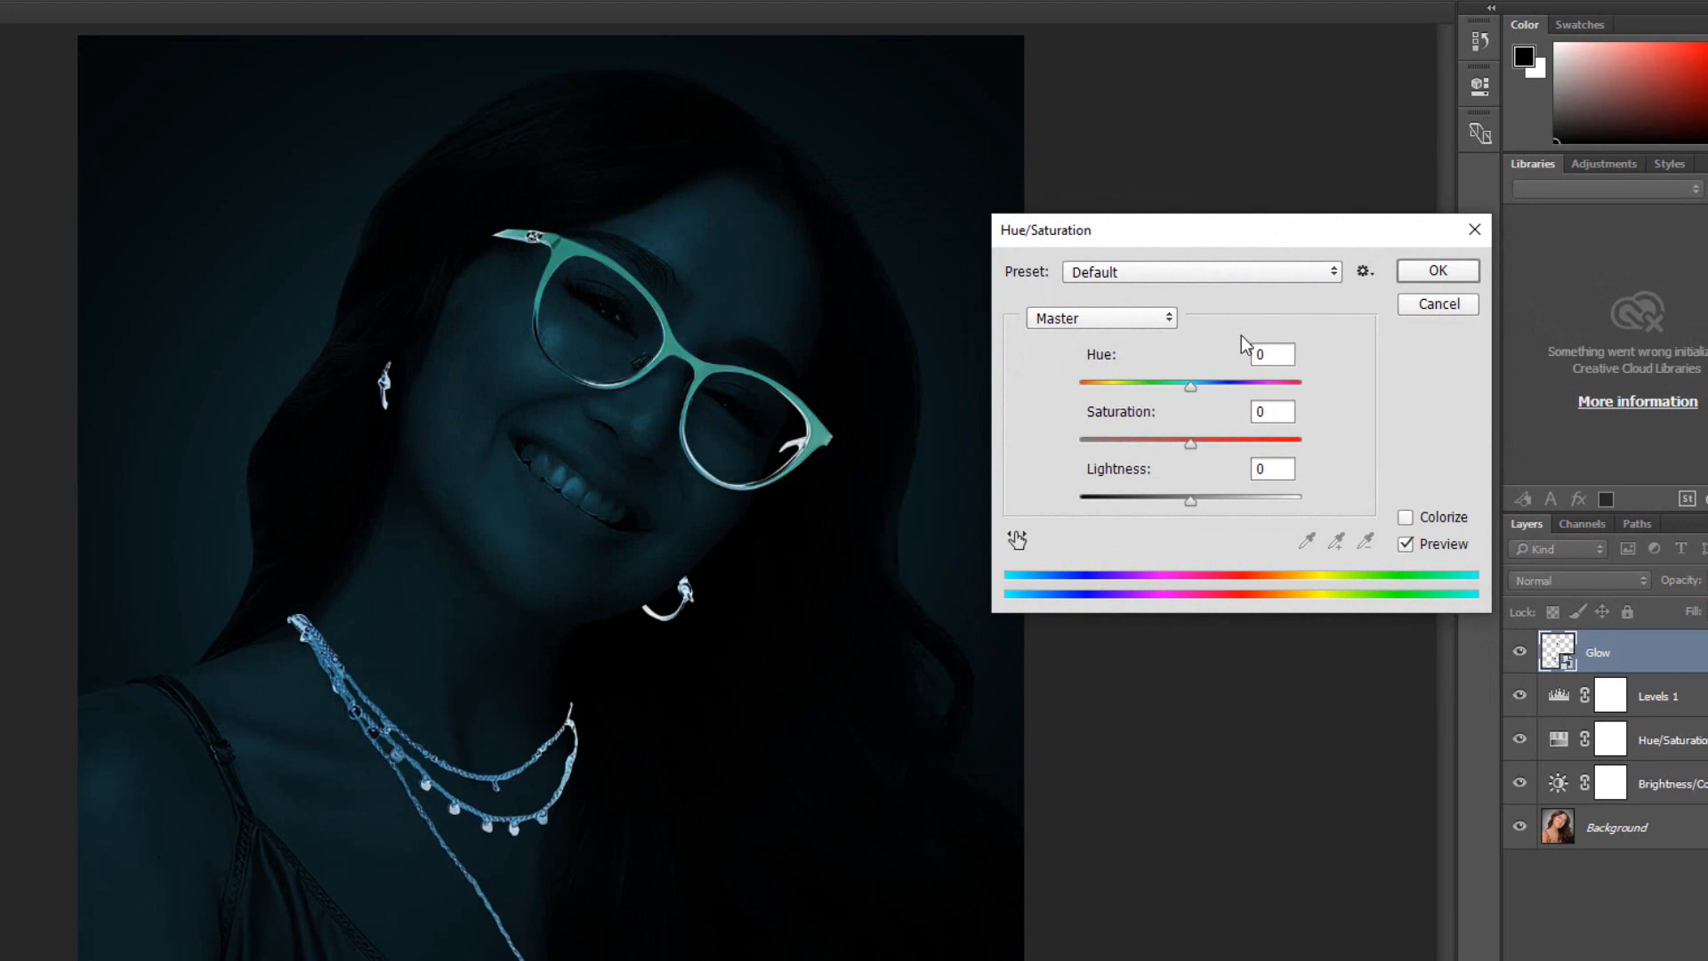
click(1411, 517)
drag(1078, 387, 1190, 409)
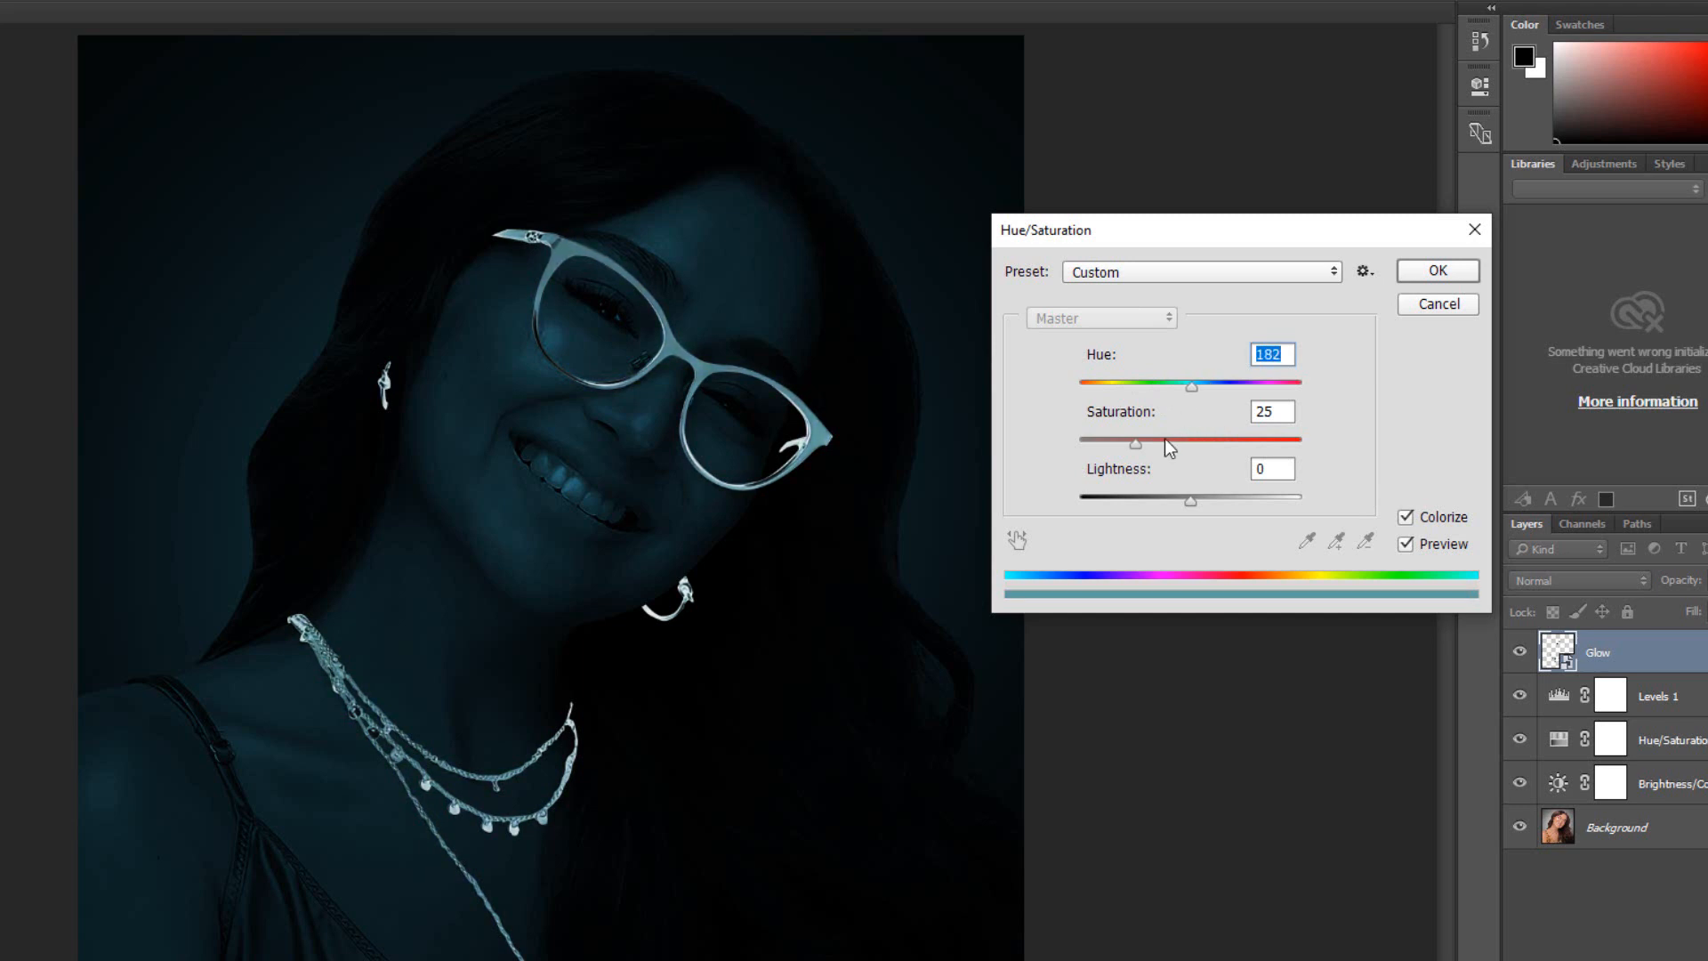
drag(1138, 450, 1215, 458)
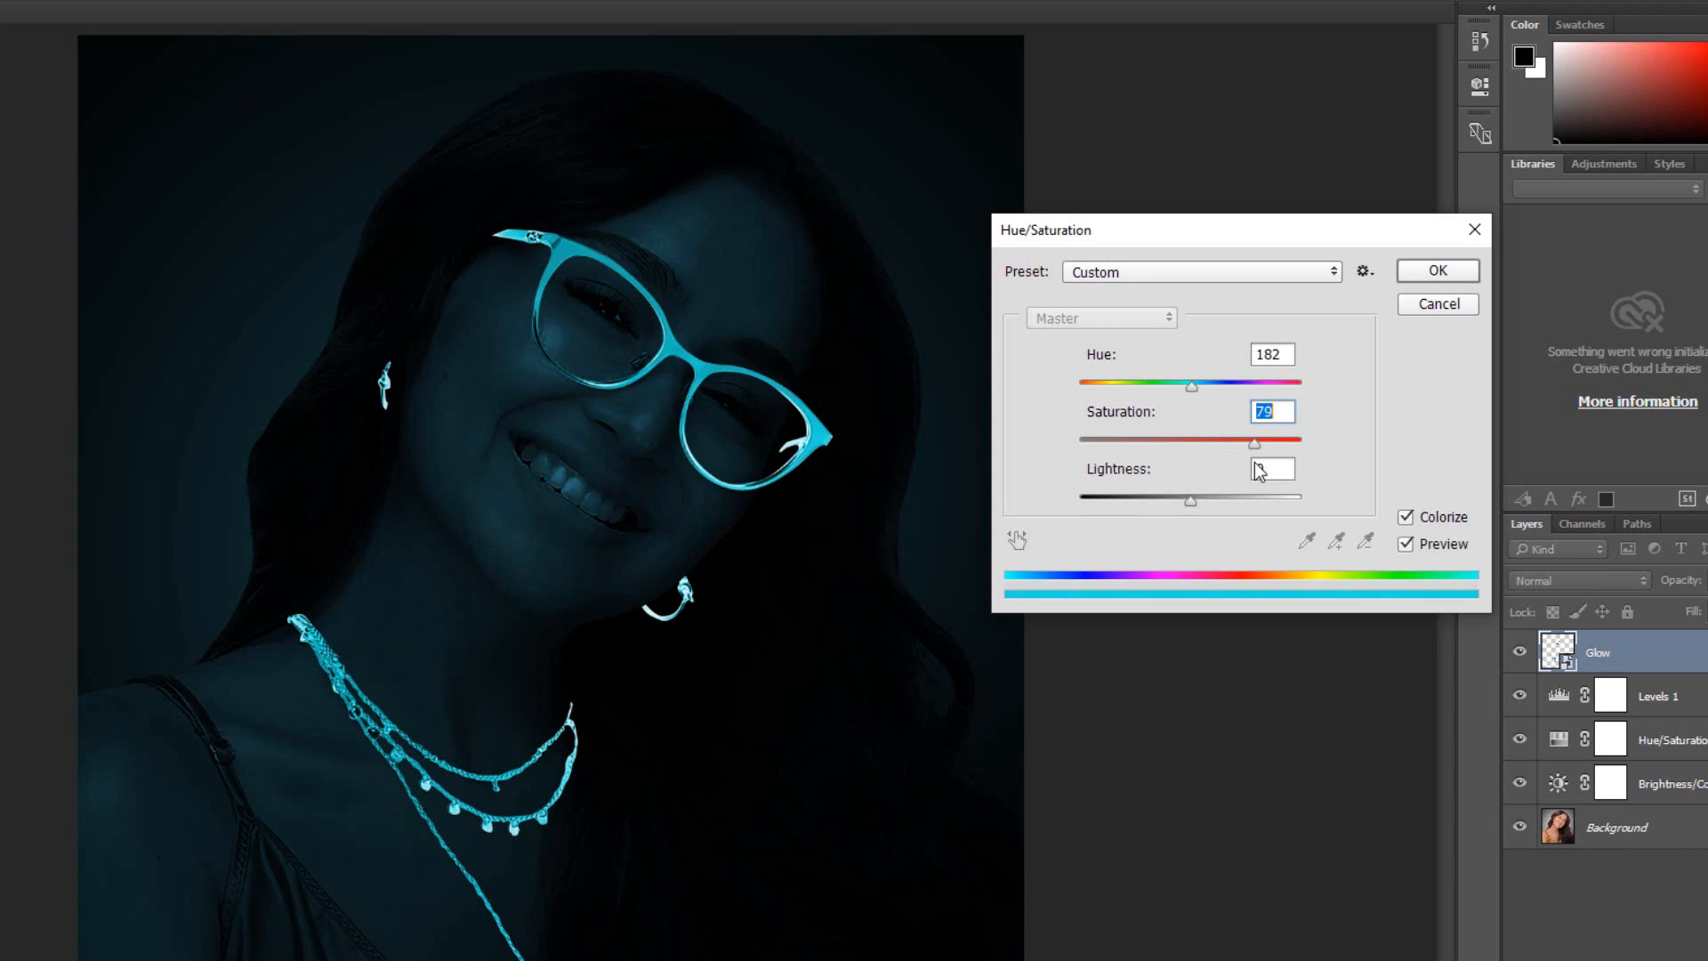
drag(1257, 462, 1272, 471)
drag(1189, 509, 1241, 507)
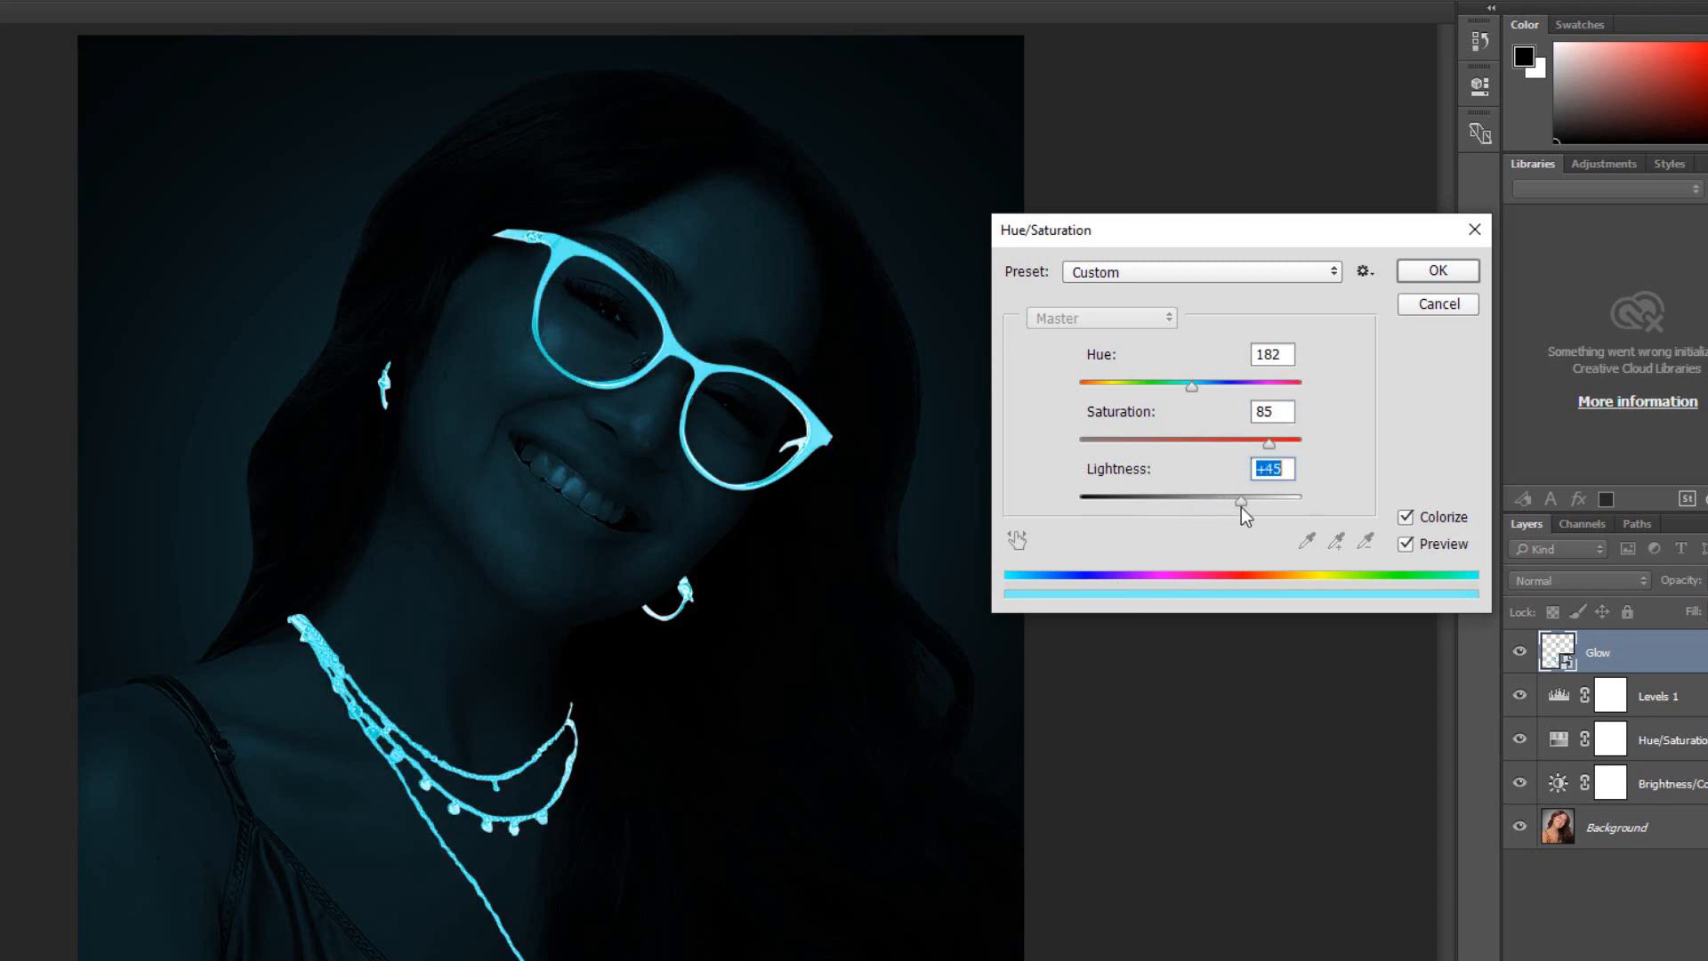
click(1451, 270)
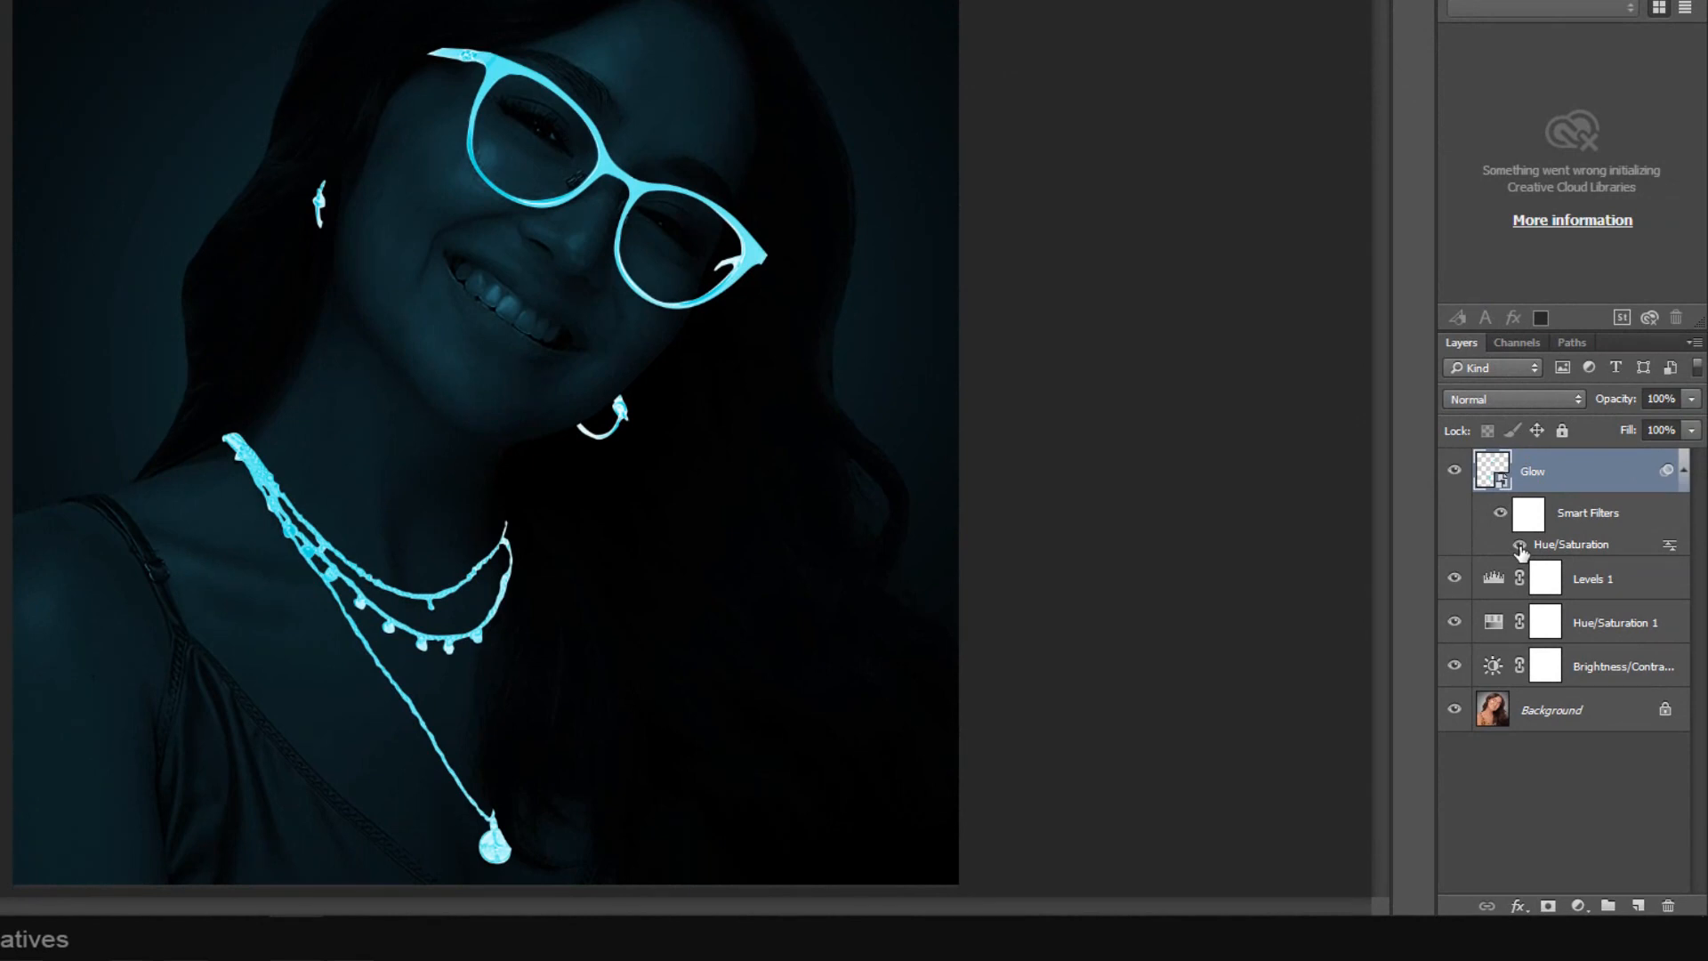
Toggle the Hue/Saturation smart filter's visibility to compare before and after.
click(1520, 545)
click(1520, 545)
click(1519, 545)
click(1519, 545)
Duplicate the Glow layer and apply a Gaussian Blur with a 15.5 pixel radius to the copy.
key(ctrl+j)
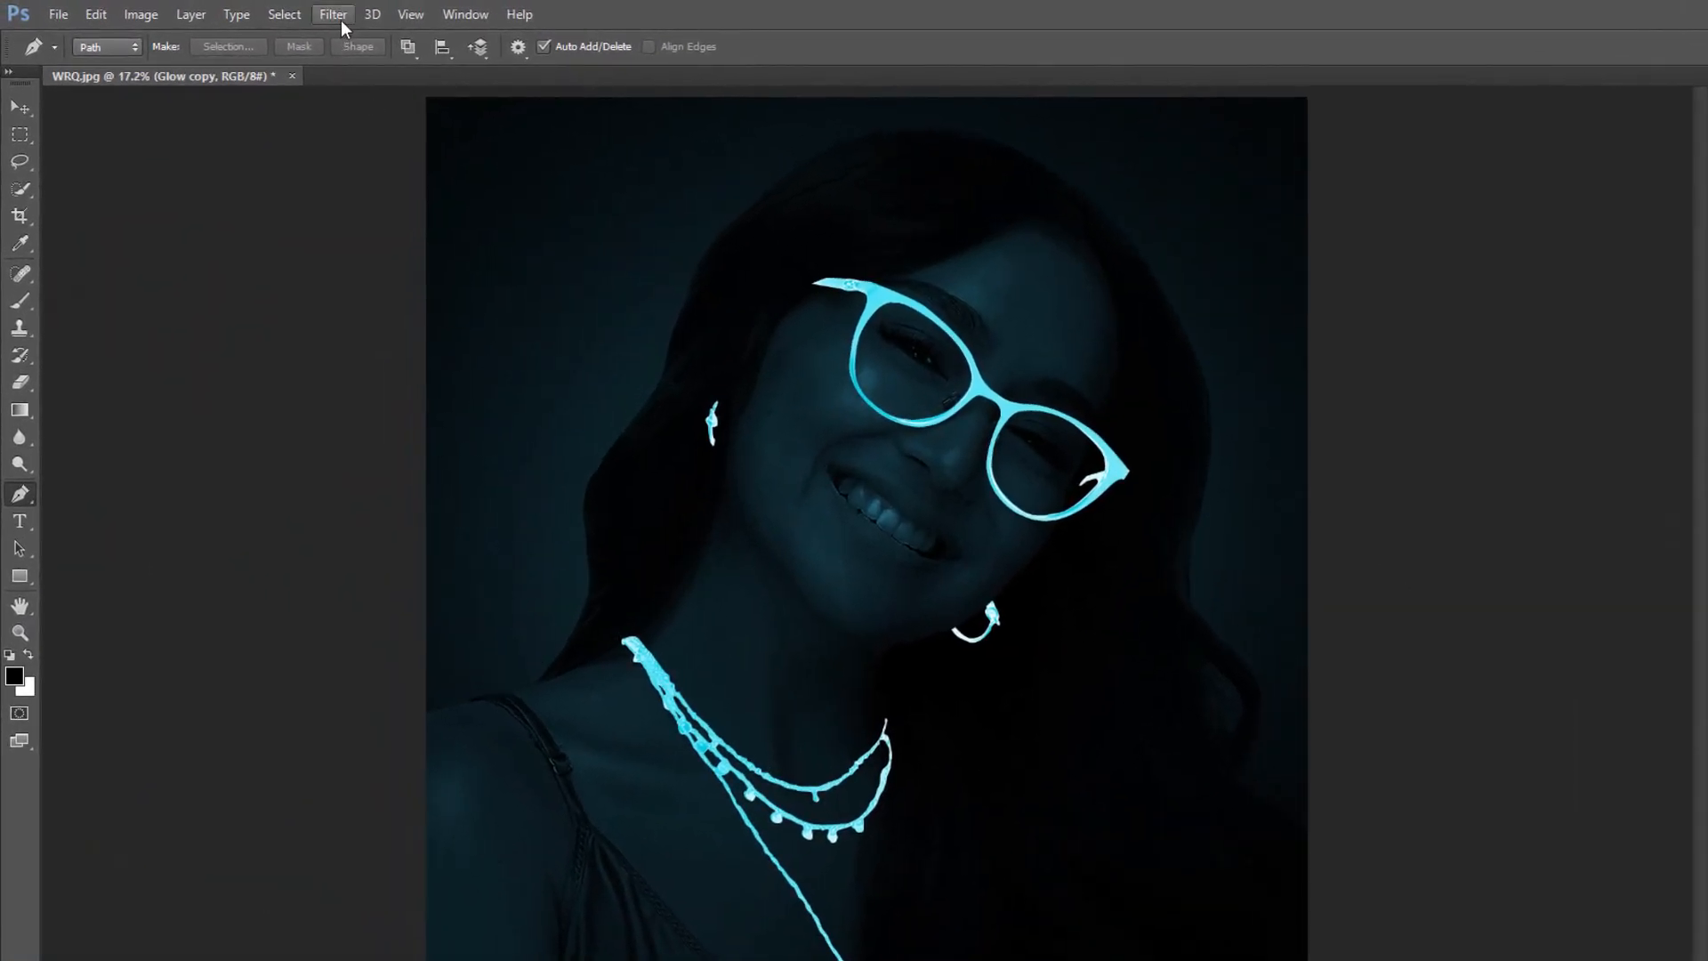
click(290, 13)
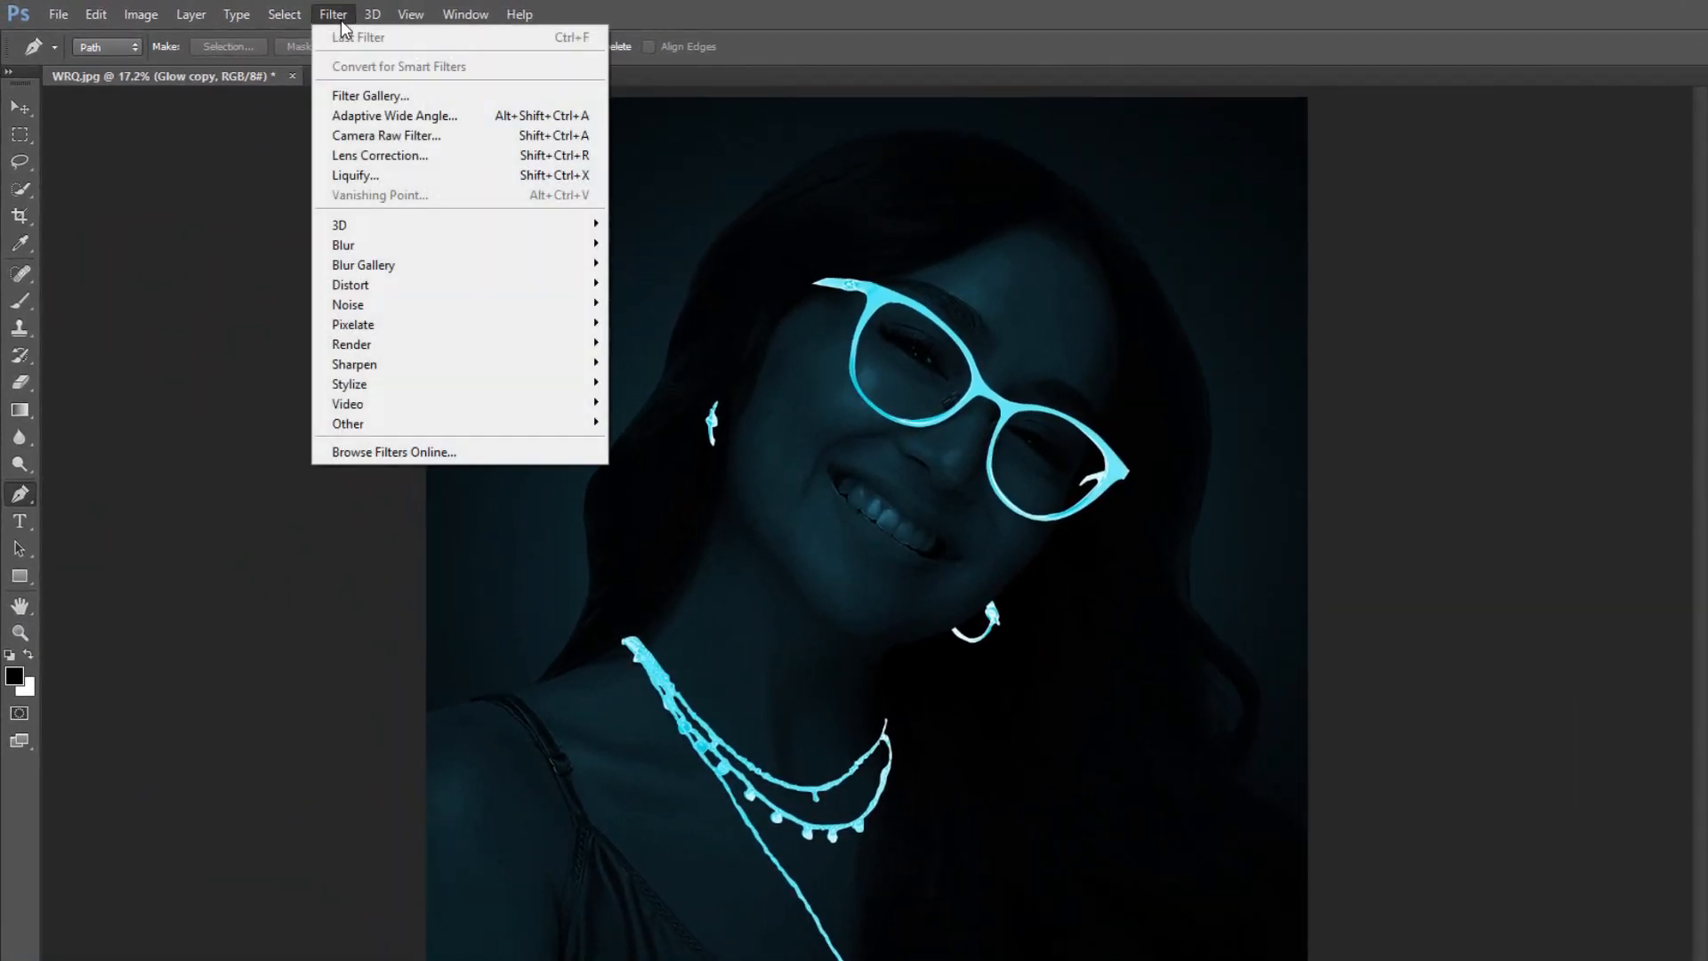
mouse_move(367, 244)
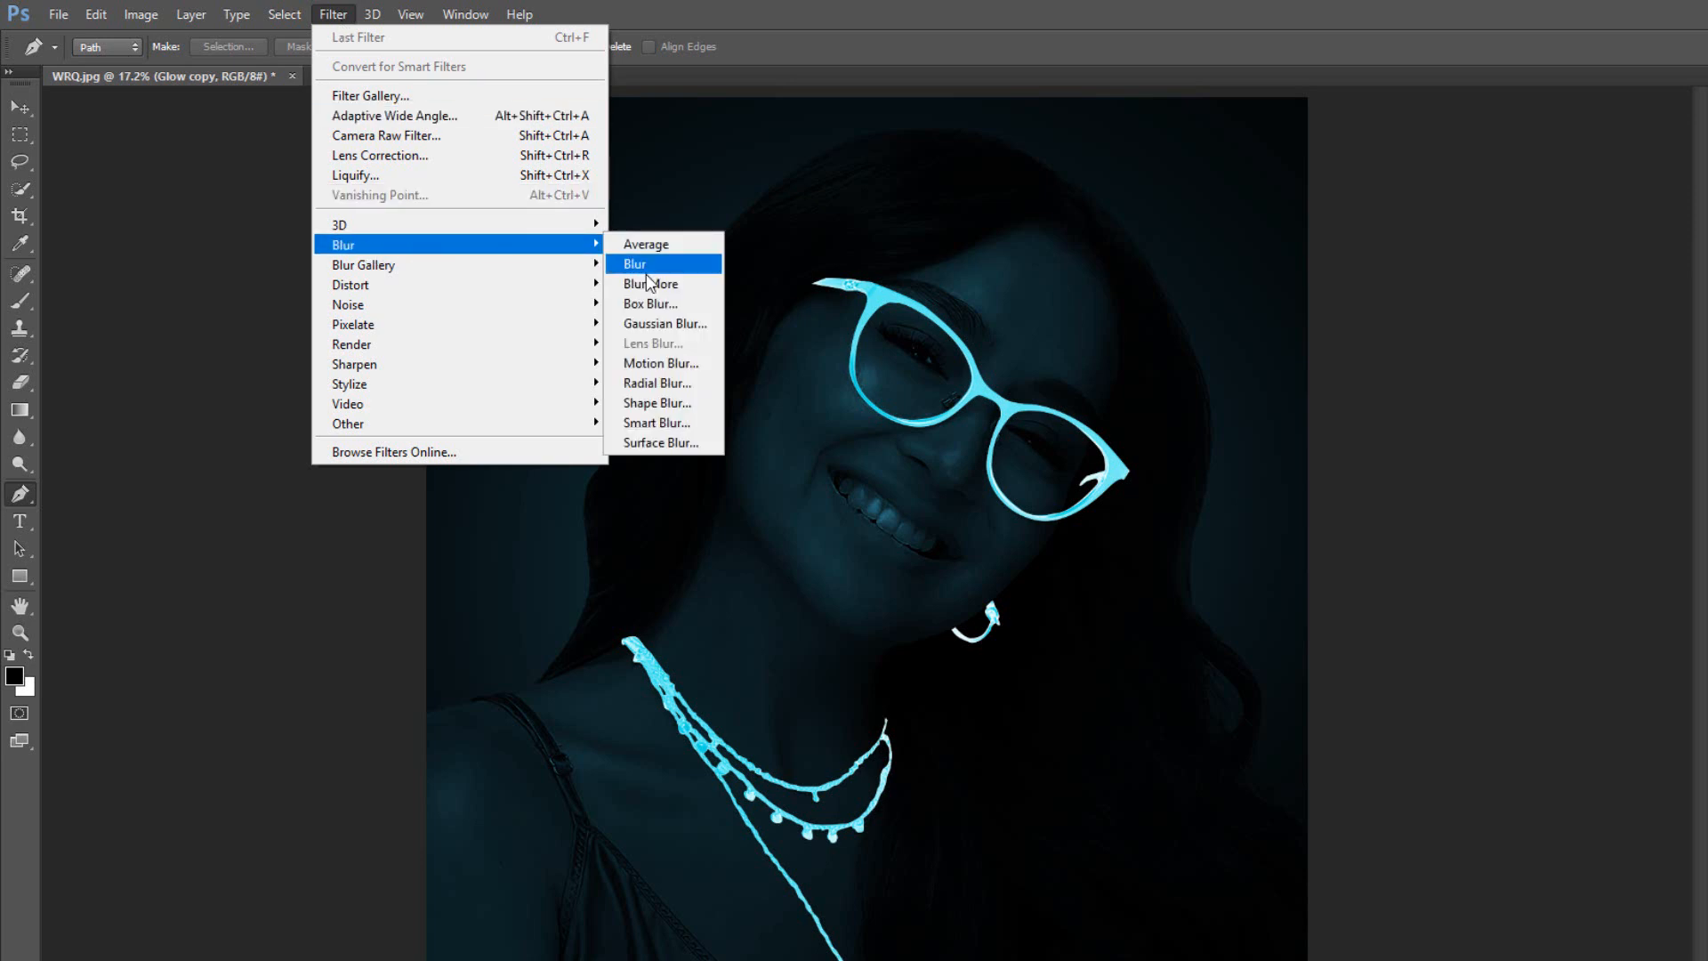
click(659, 326)
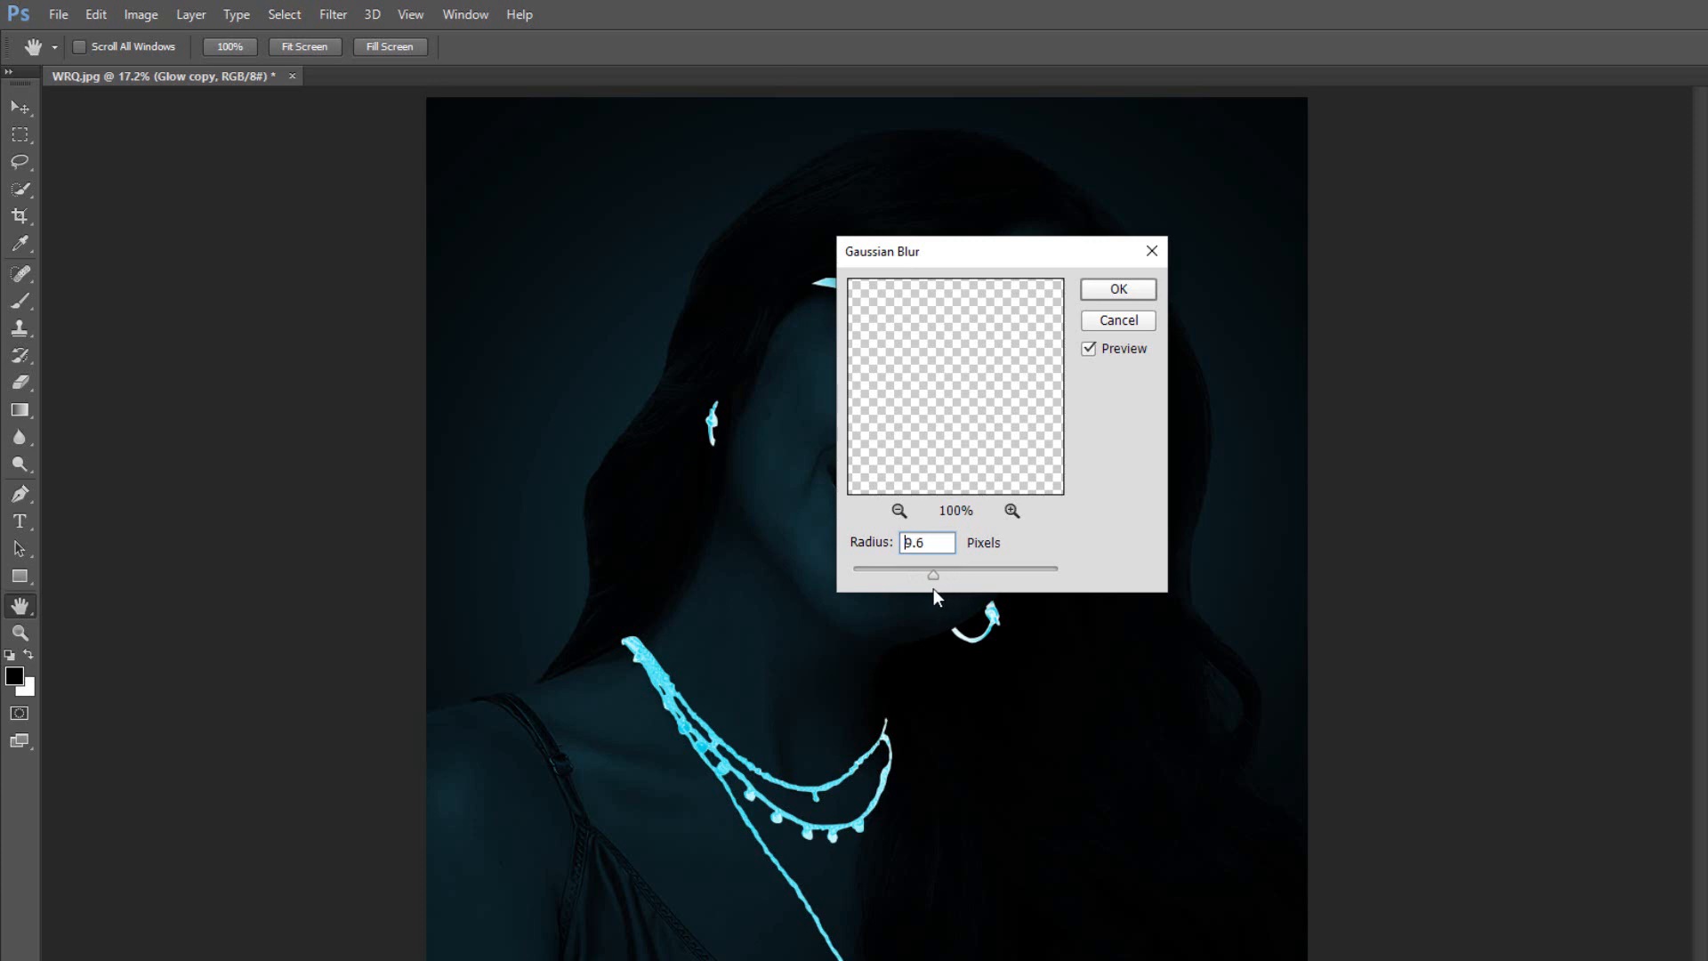
drag(932, 589, 934, 589)
drag(978, 260, 1466, 268)
drag(1334, 584, 1337, 577)
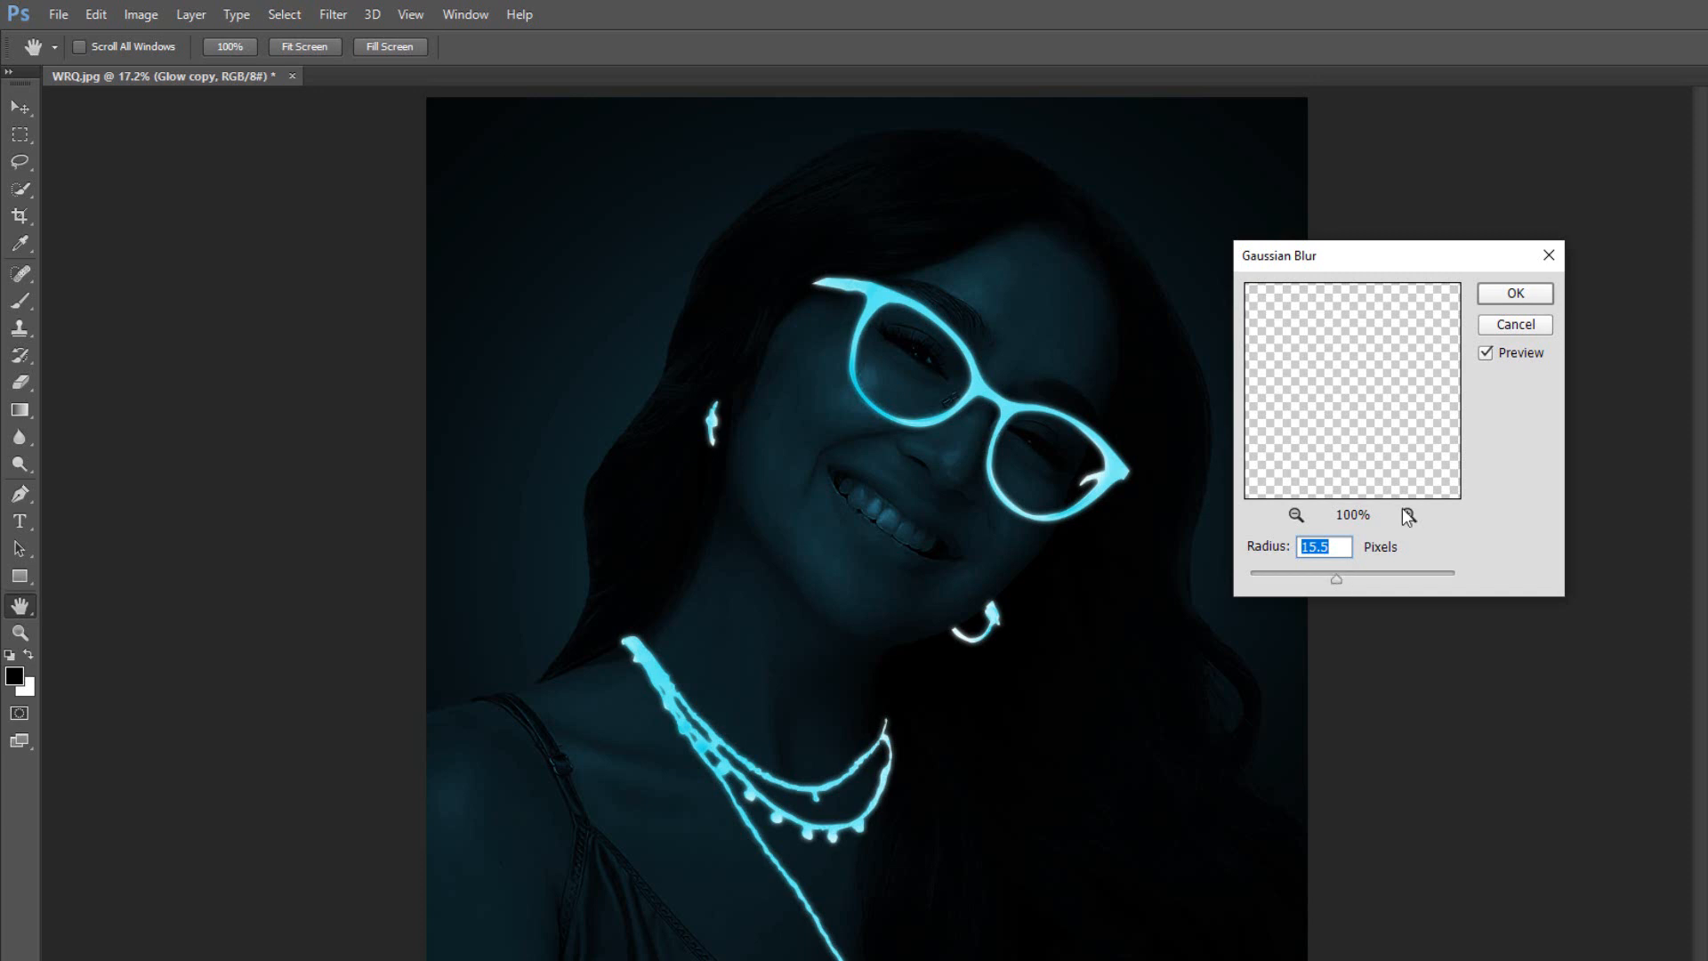
click(1517, 294)
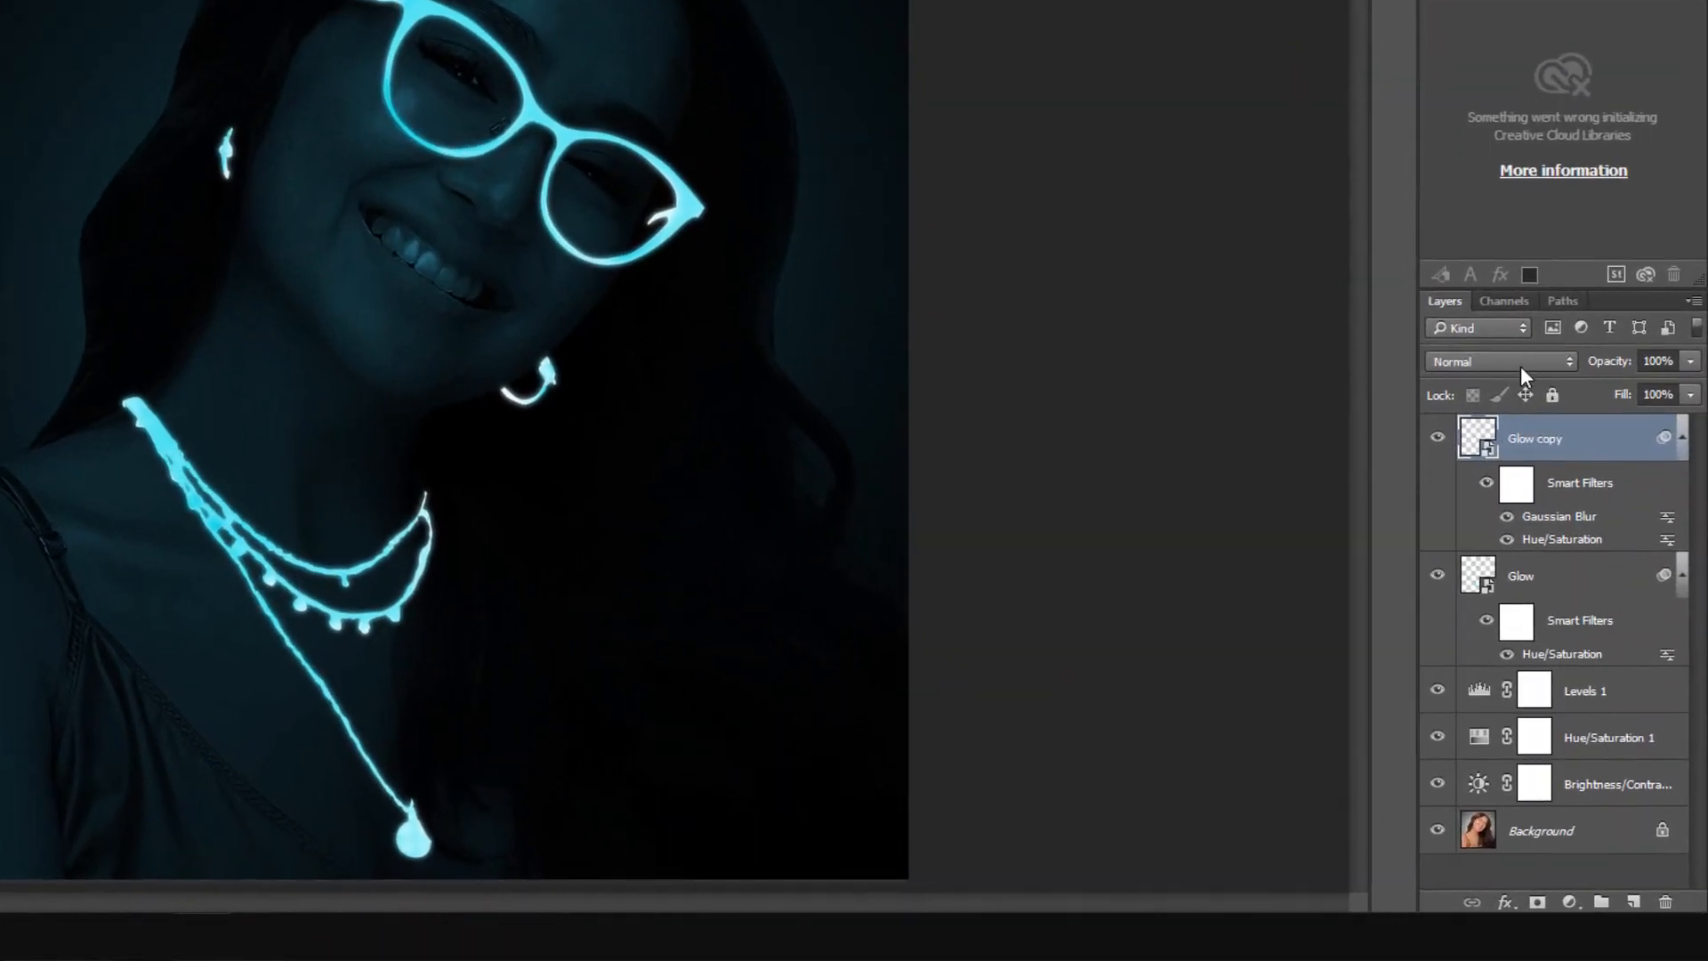
Set the Glow copy layer's blend mode to Screen and toggle its visibility to compare.
click(1545, 446)
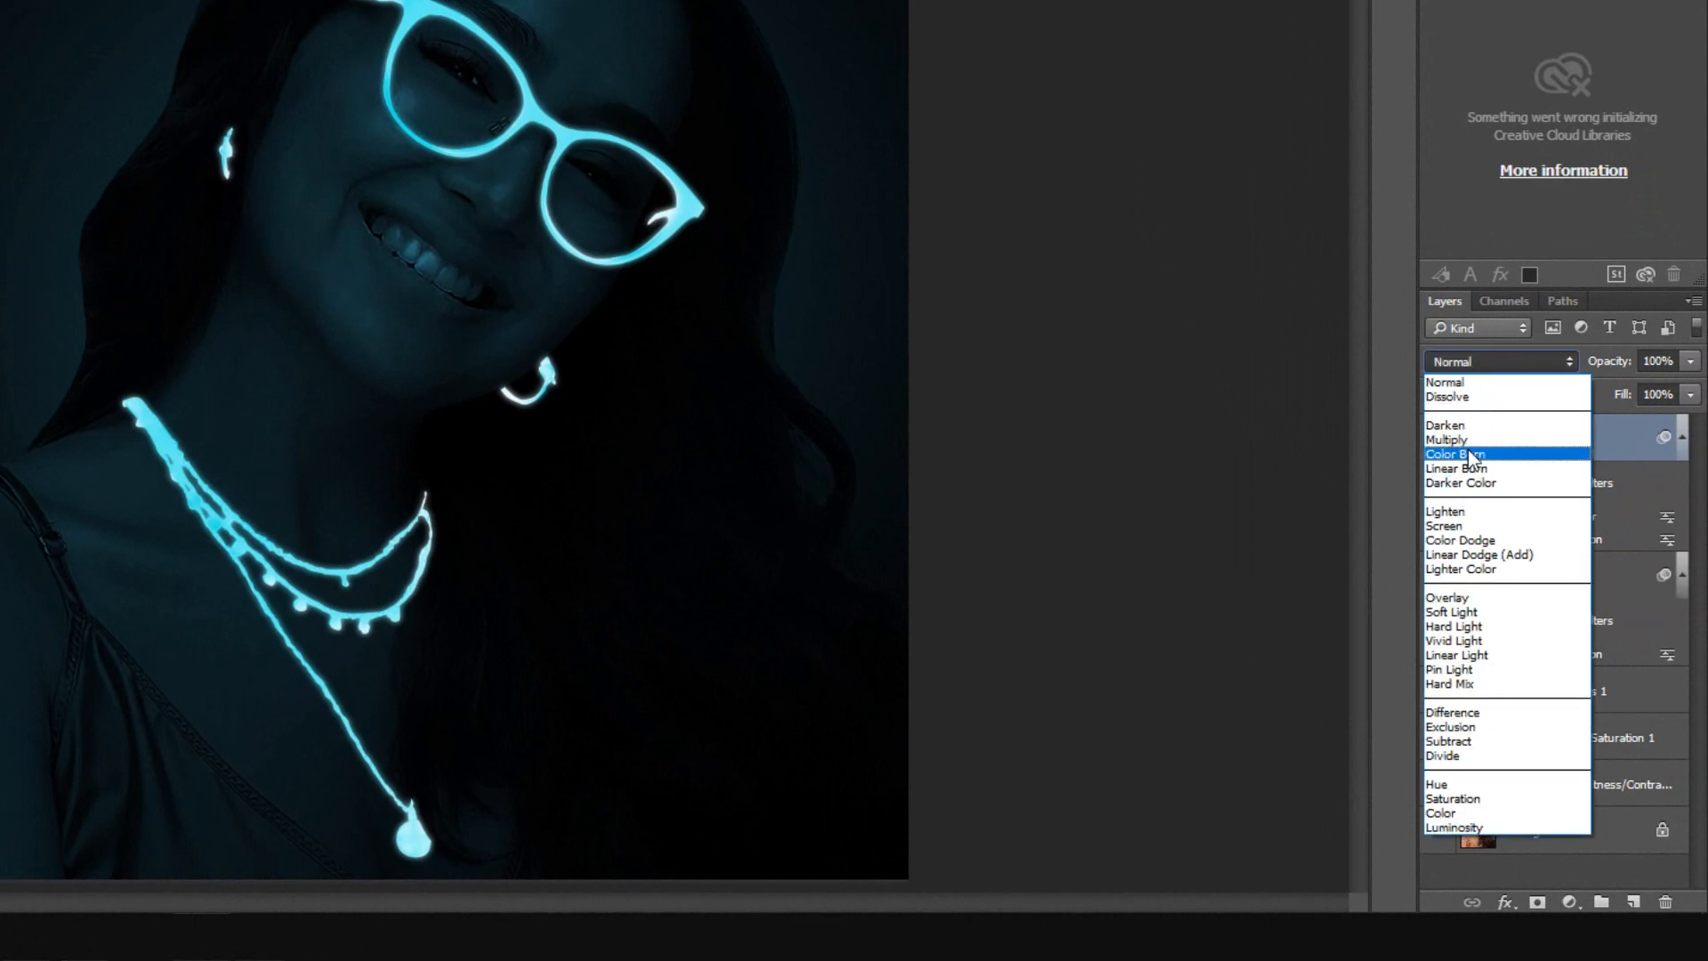
click(1469, 524)
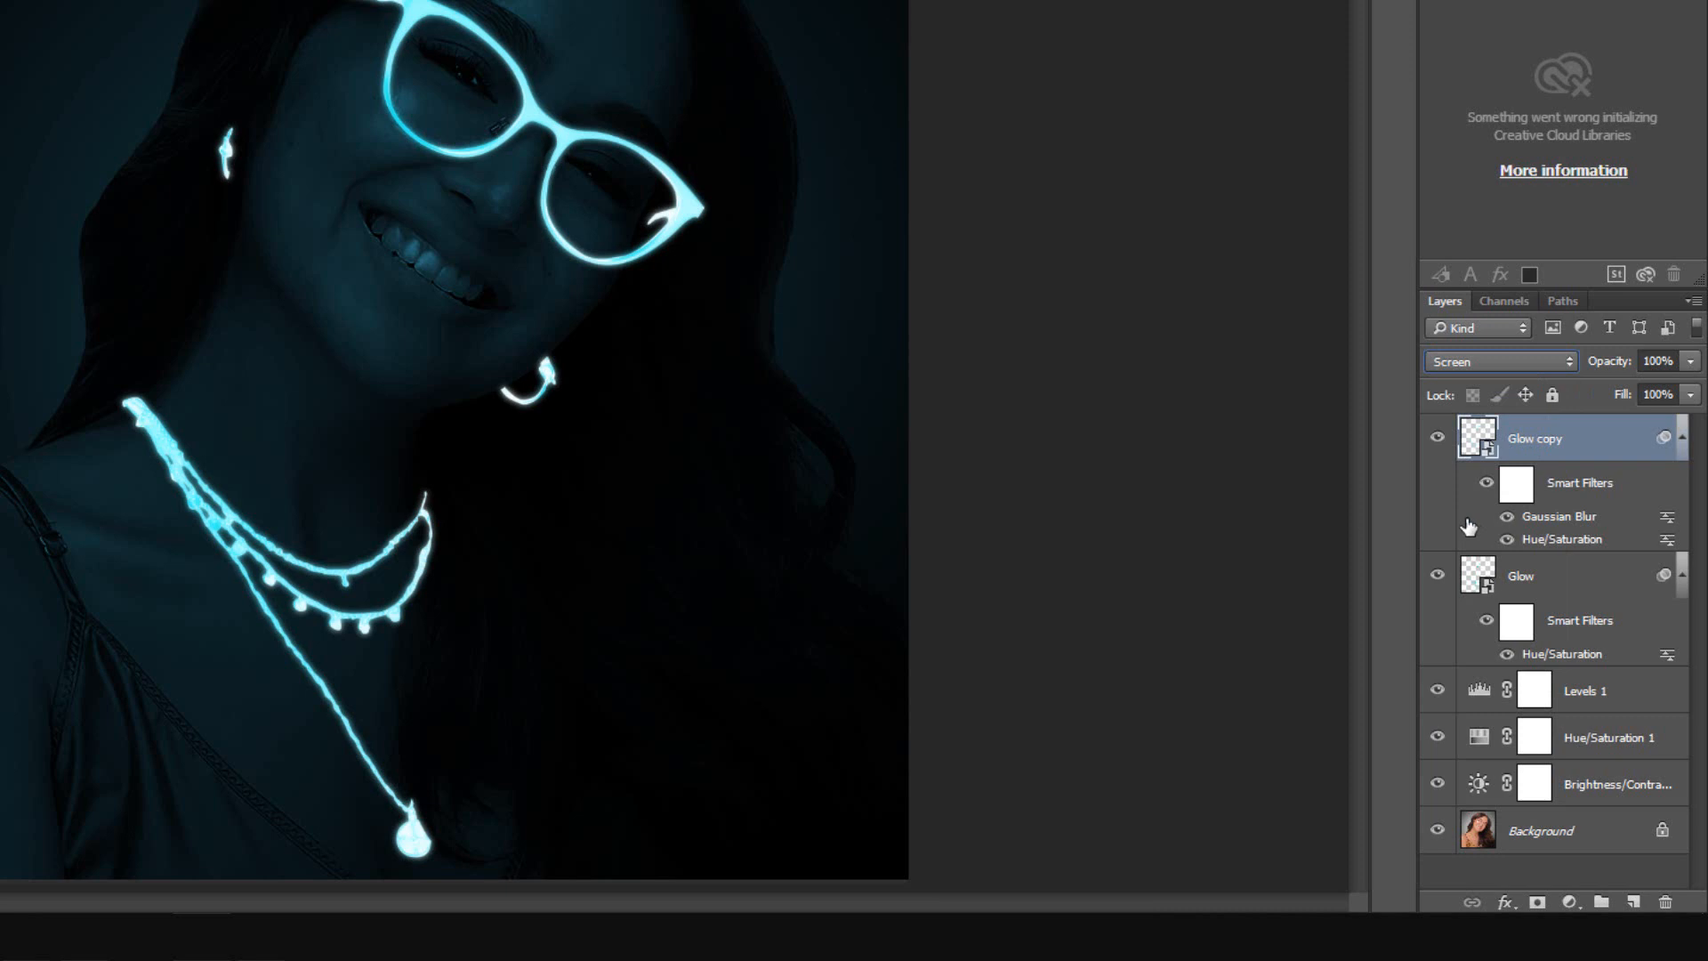
click(1437, 439)
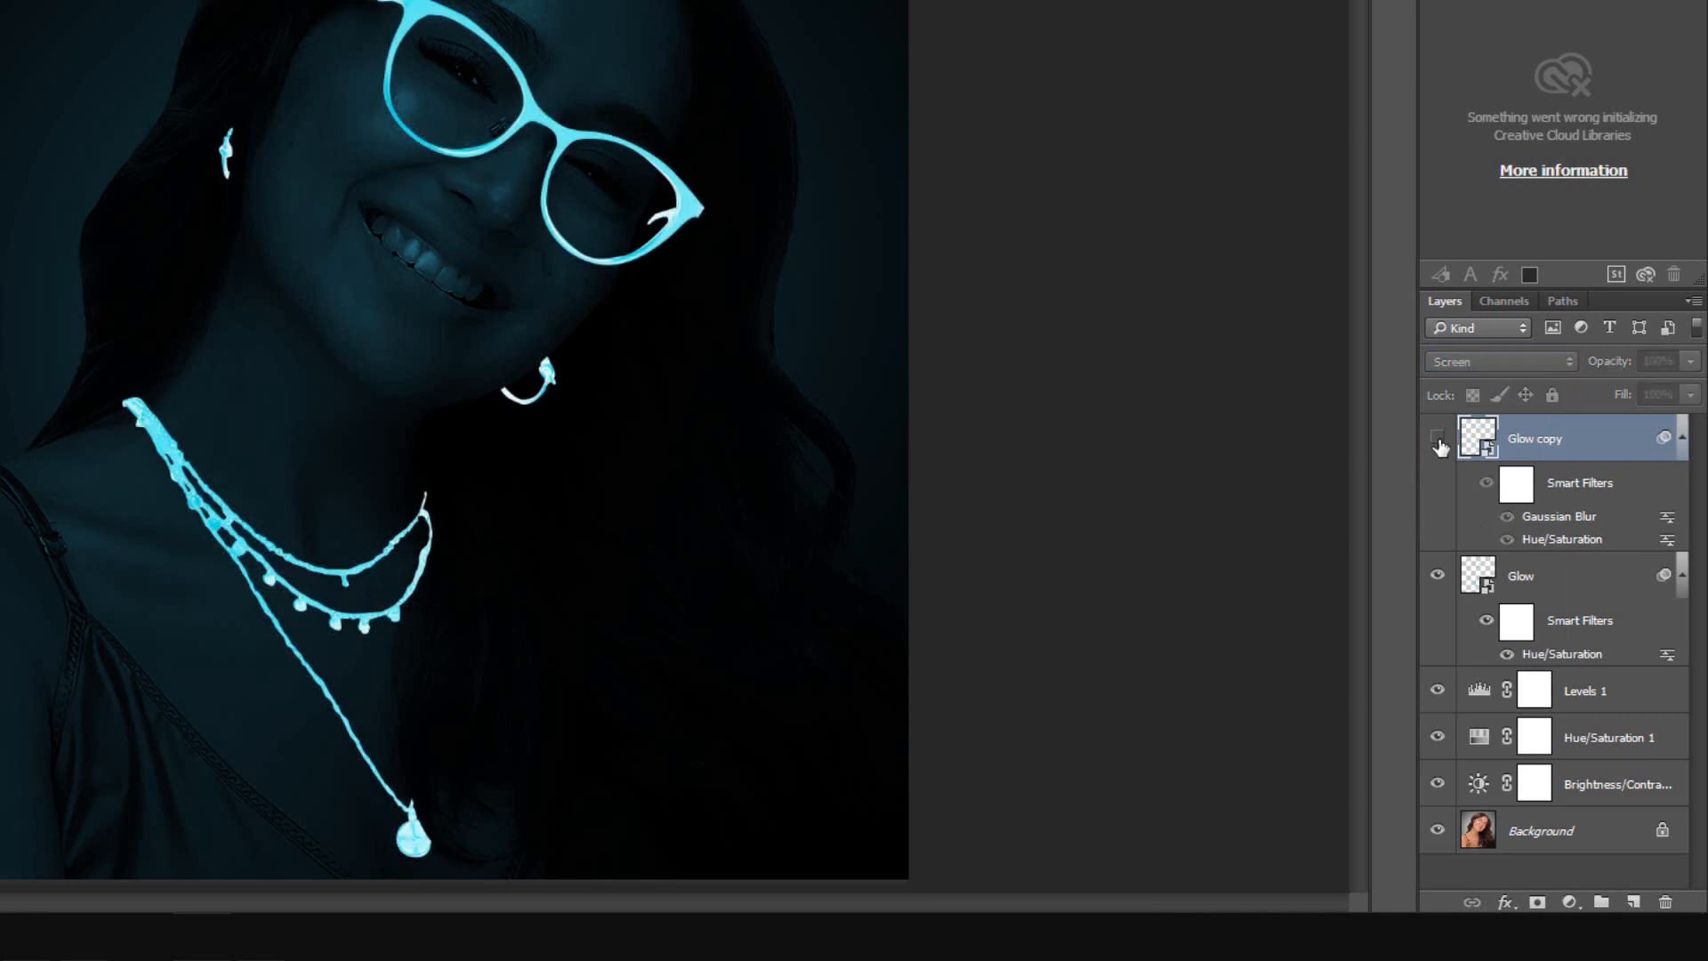
click(1439, 440)
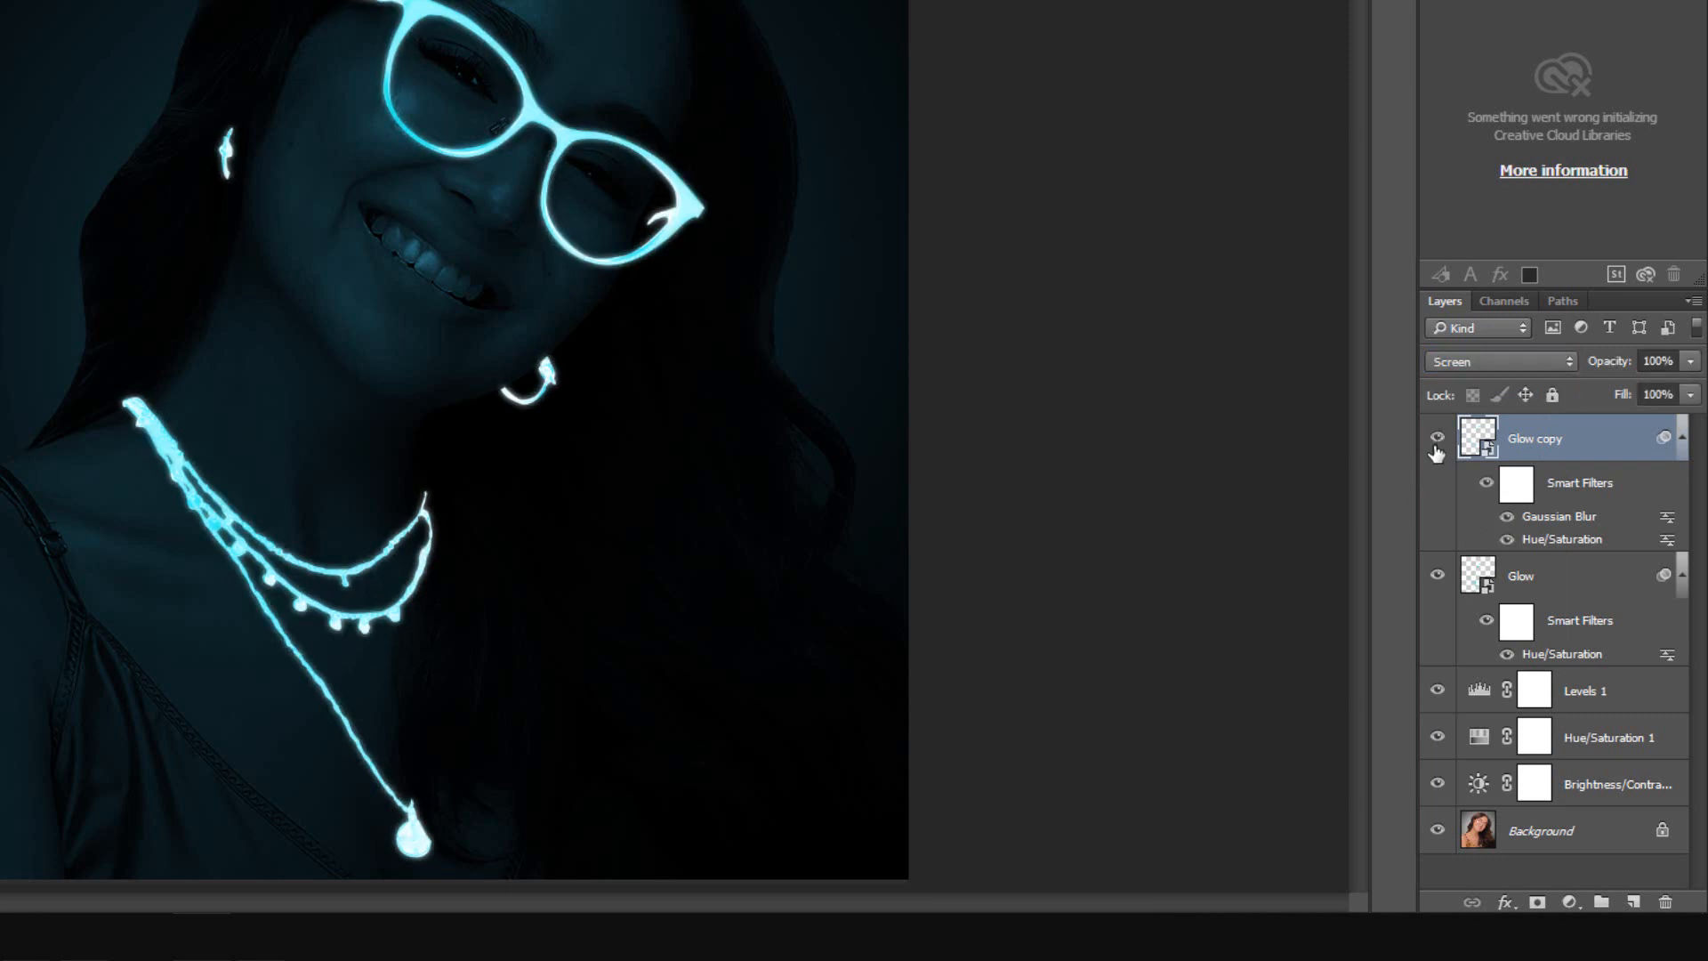
Group the two glow layers together and name the group Glow.
ctrl+click(1572, 589)
key(ctrl+g)
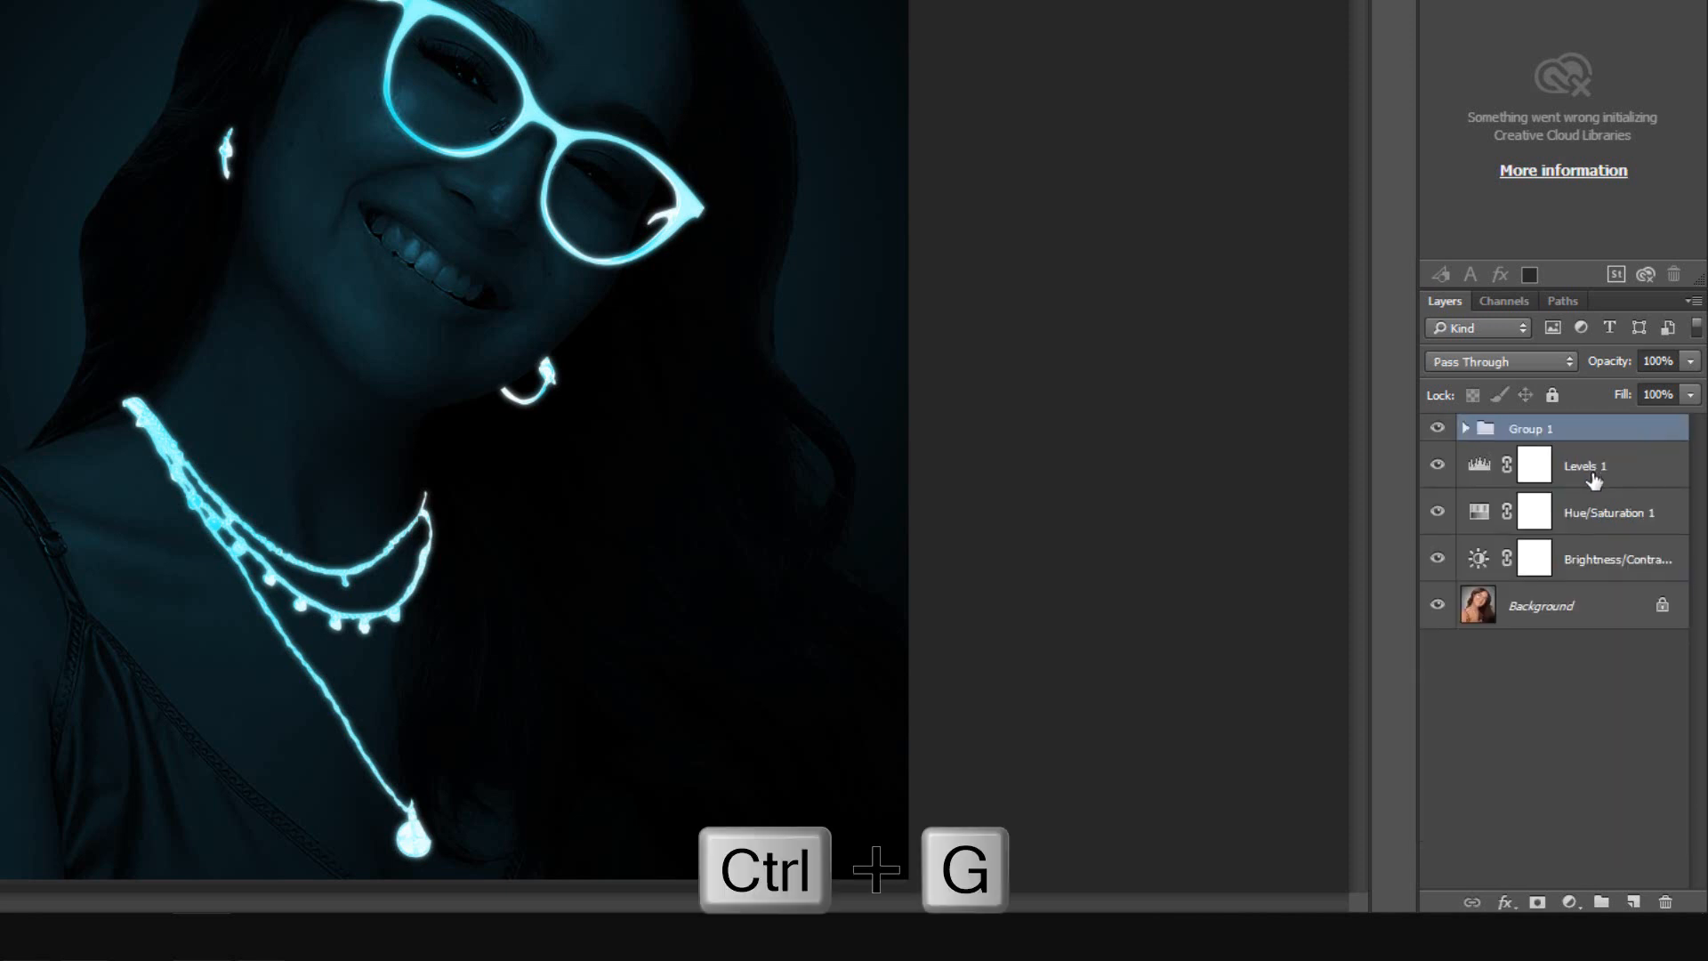
double_click(1556, 430)
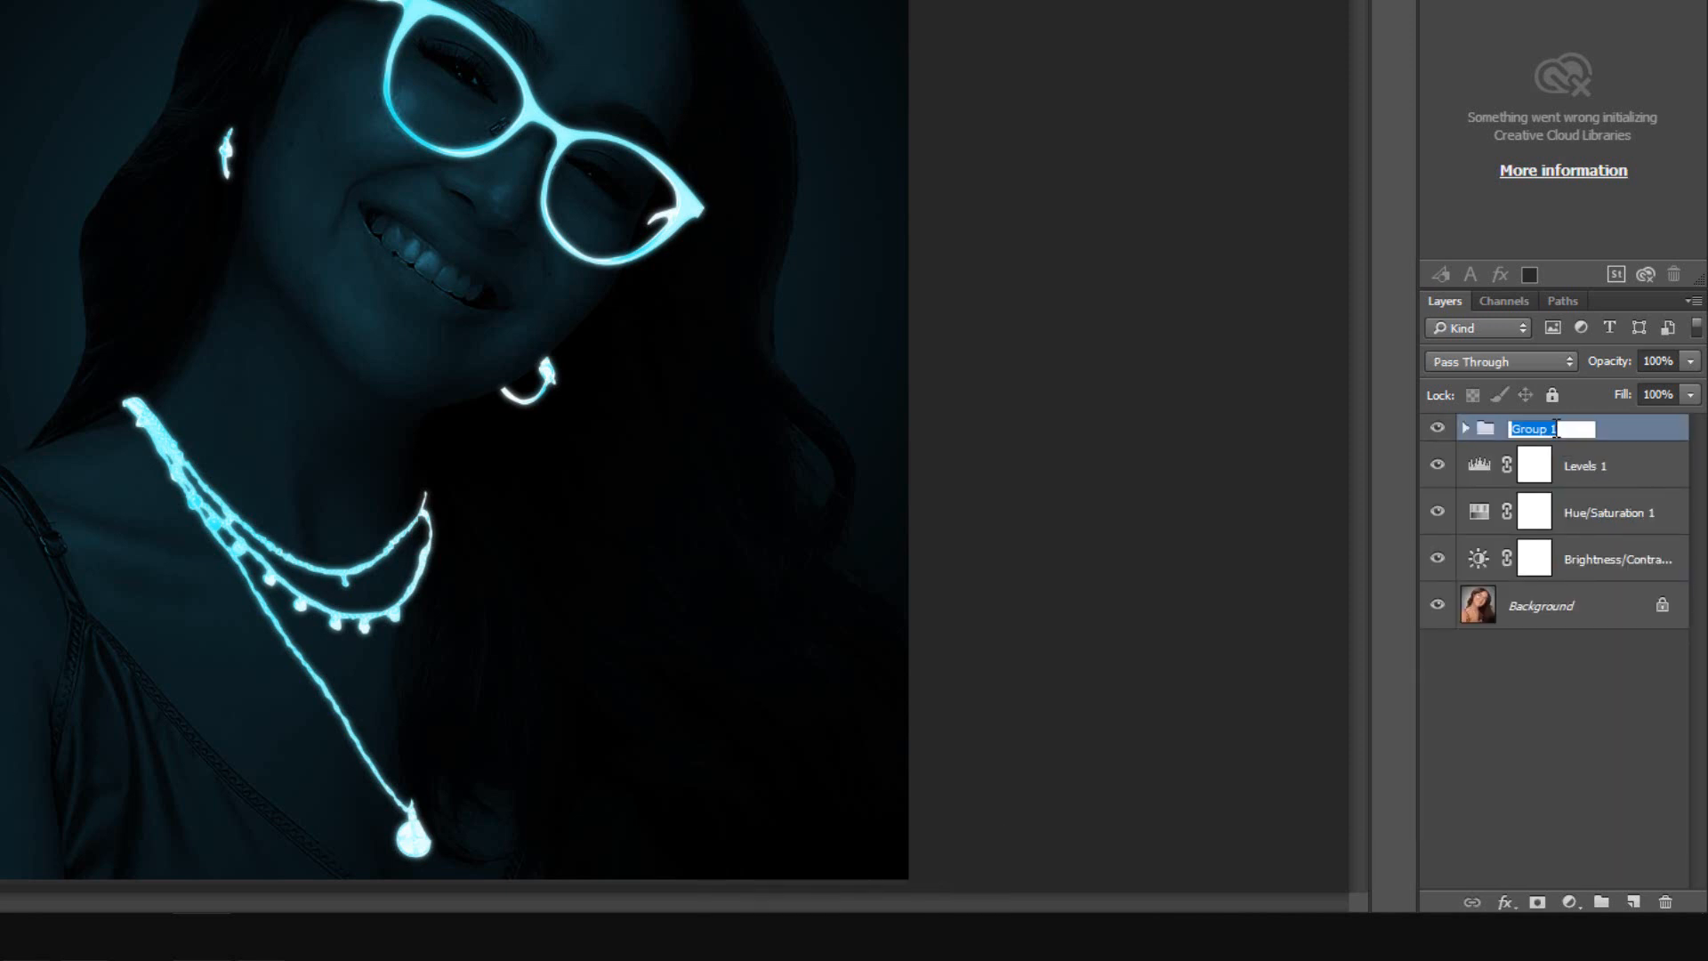
text(Glow)
Add a new empty layer on top and set up the Brush tool with a soft tip about 483 px.
click(1515, 671)
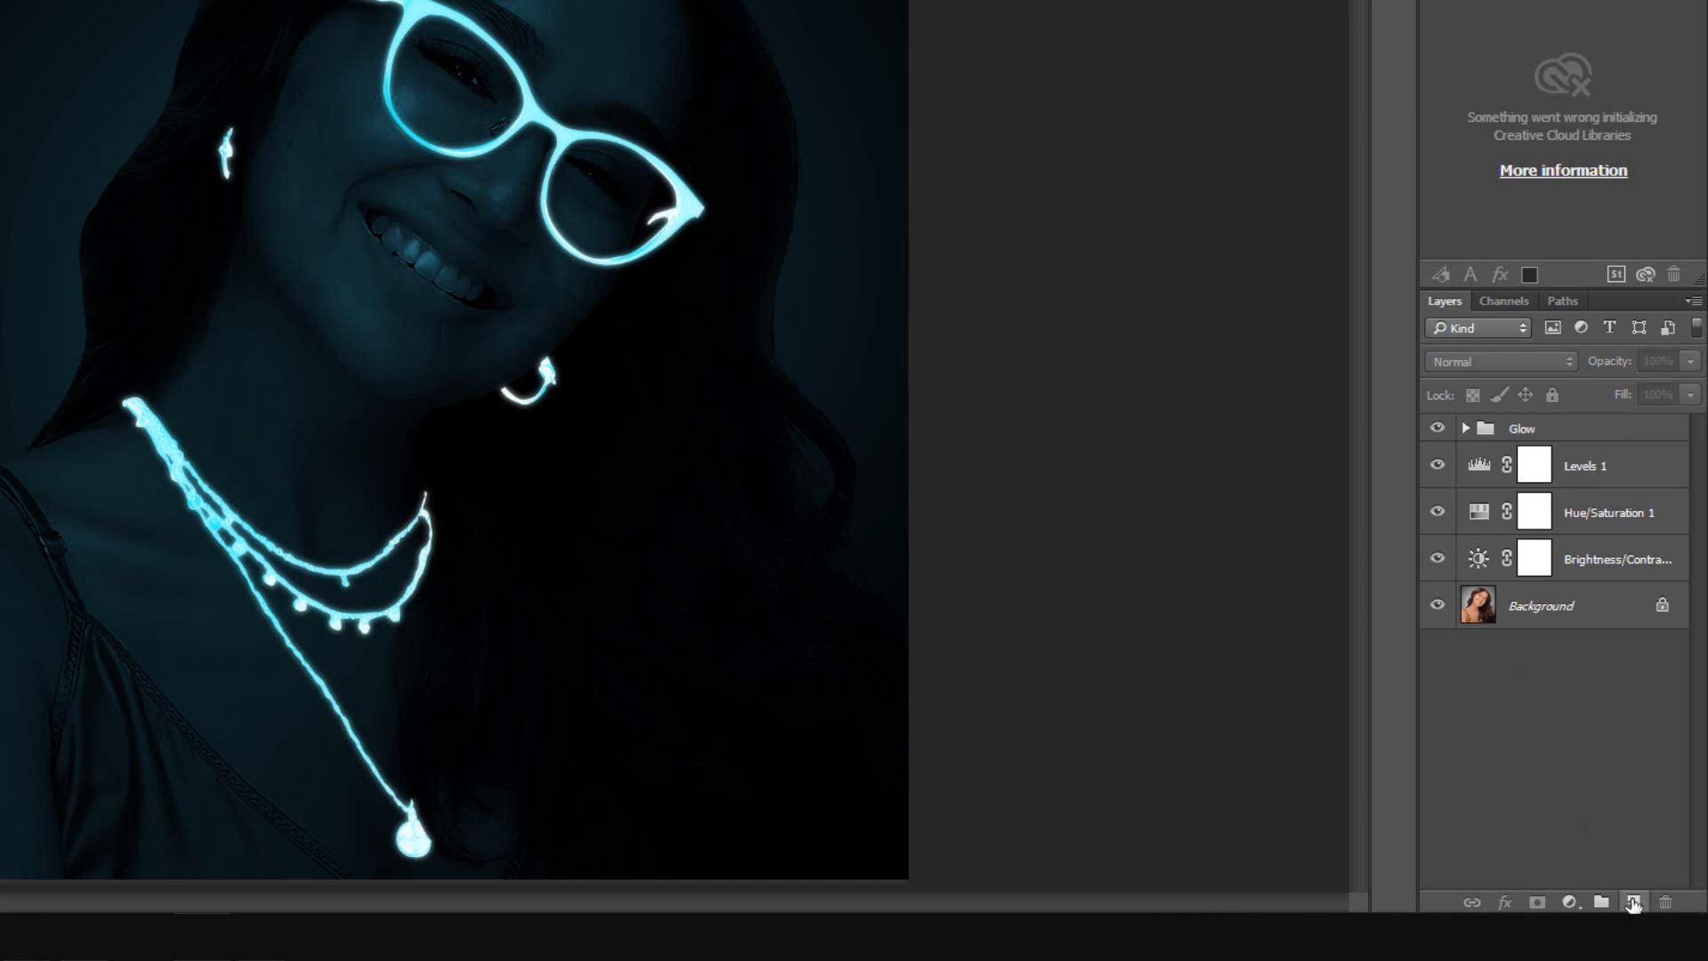
click(1633, 902)
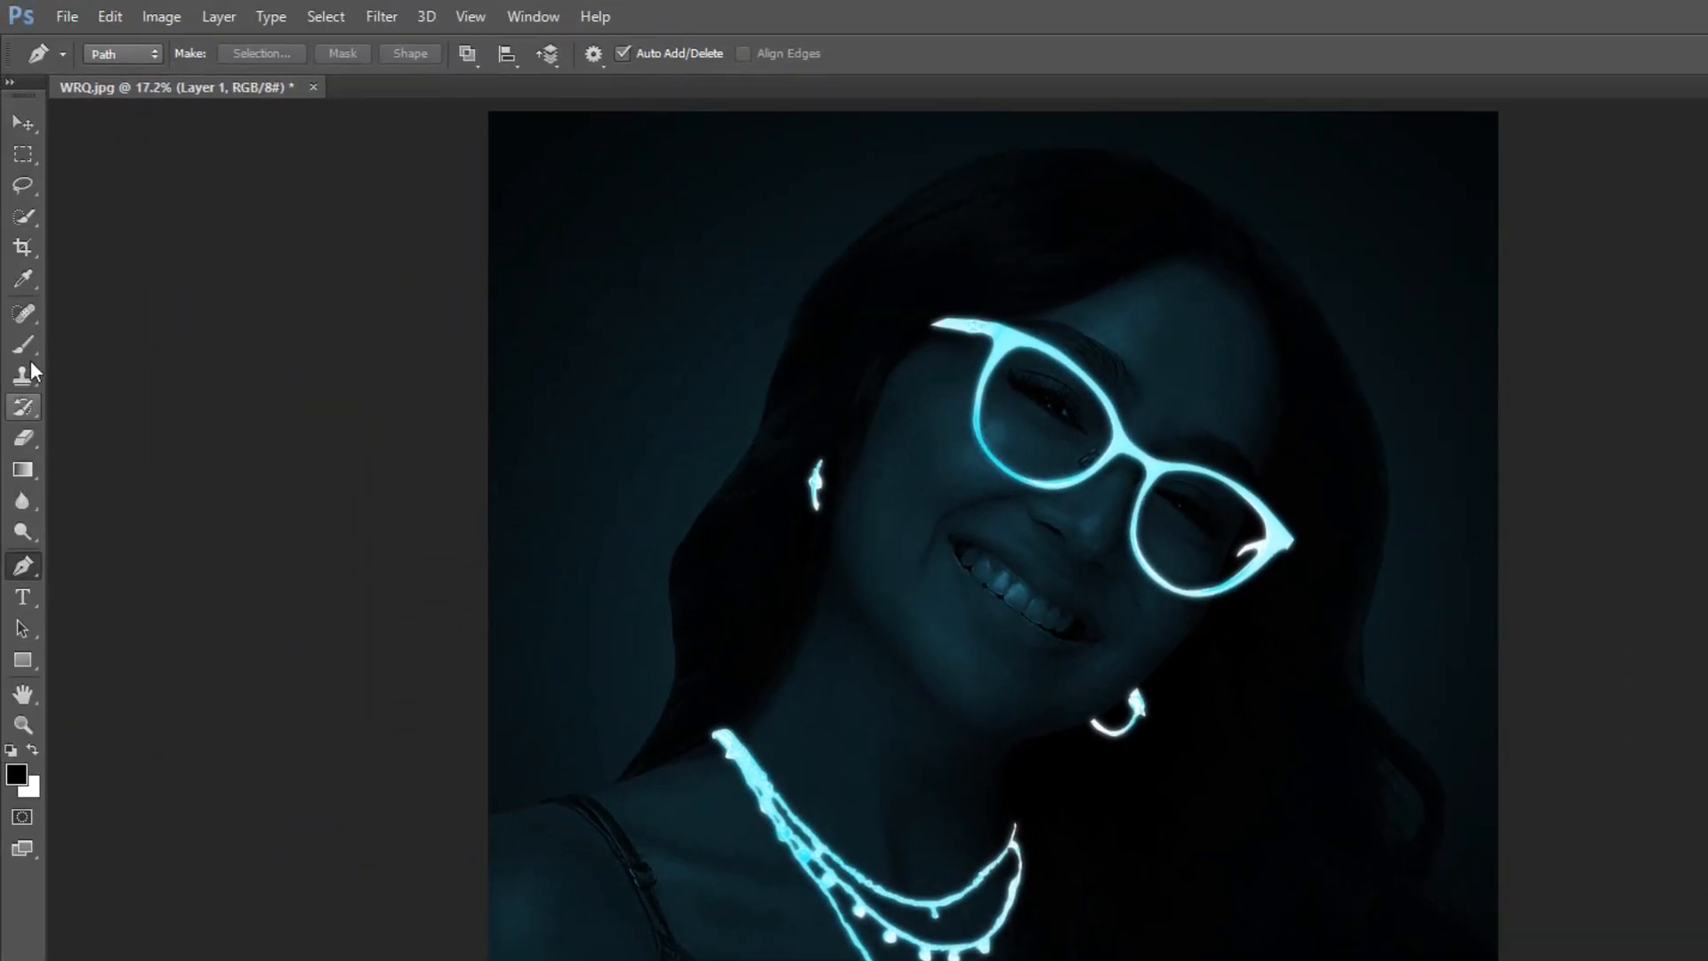
click(30, 344)
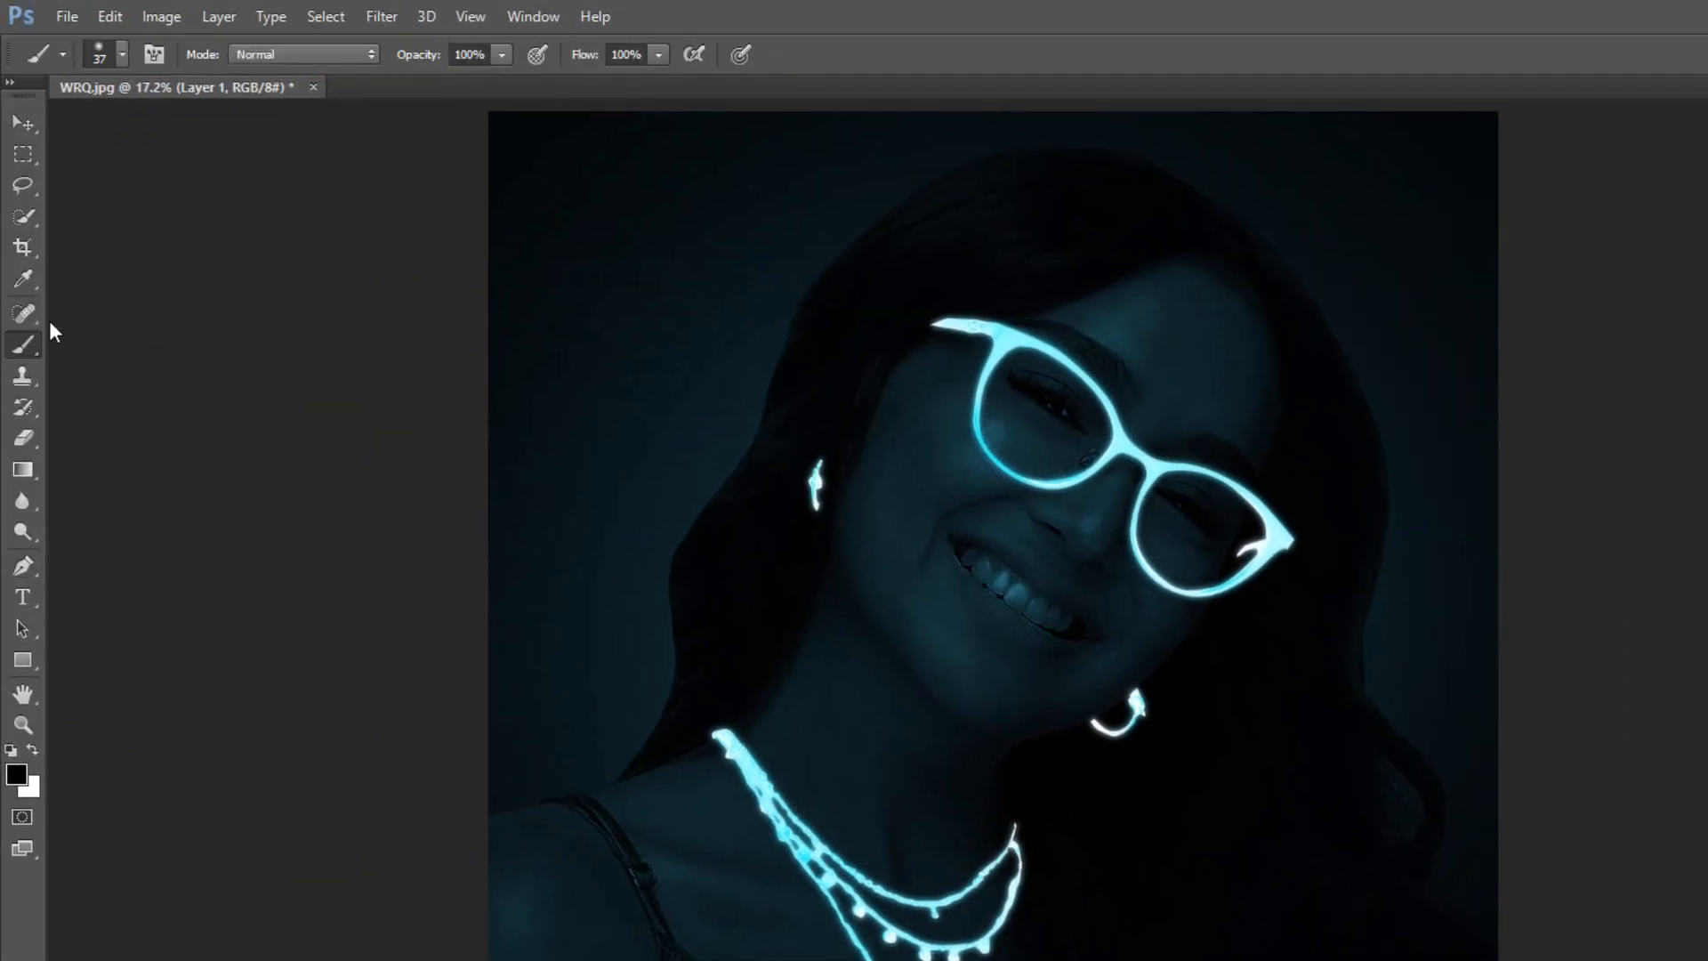
click(122, 54)
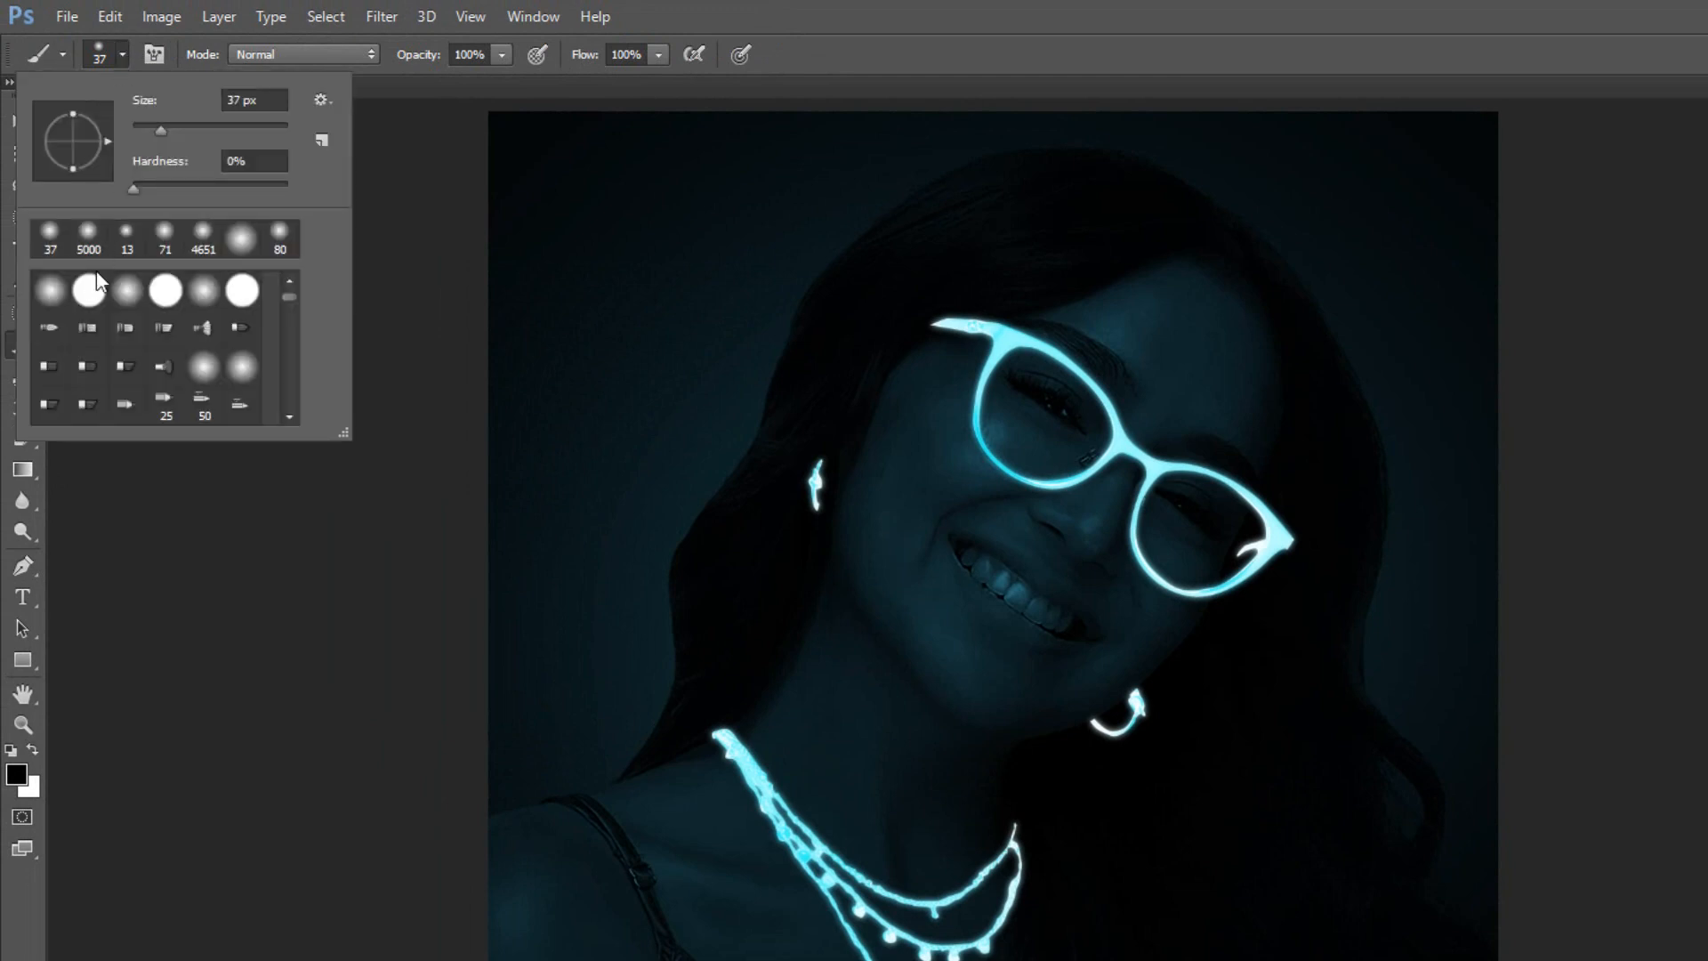
drag(164, 130, 264, 130)
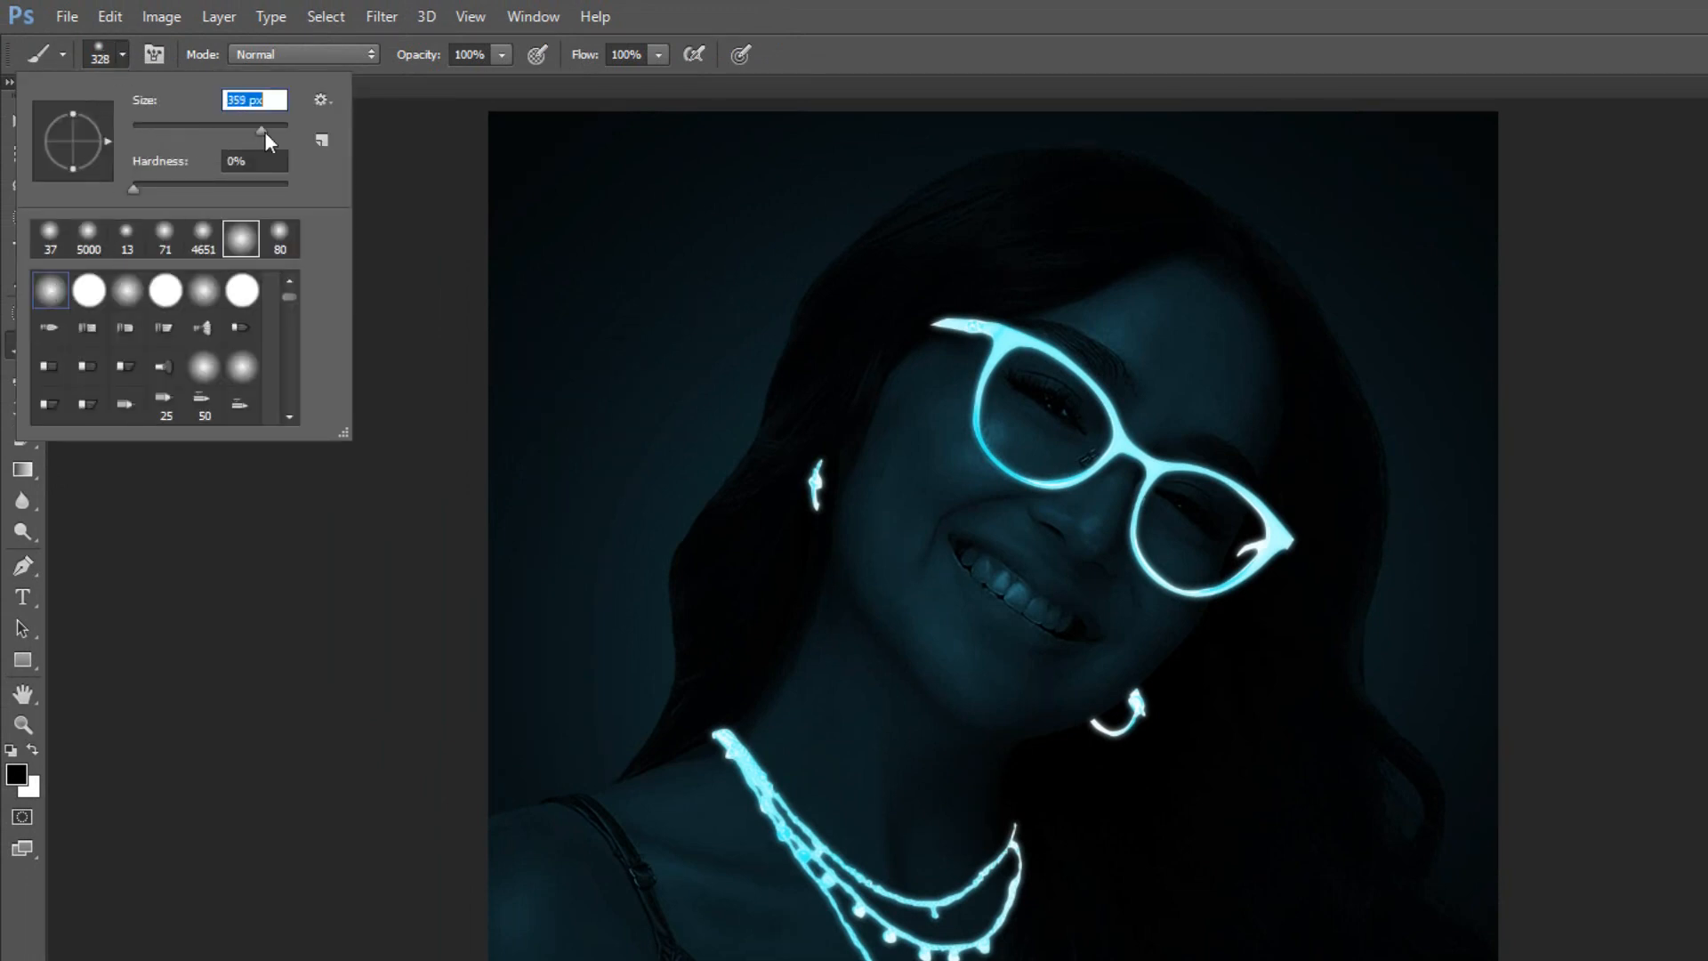
click(419, 206)
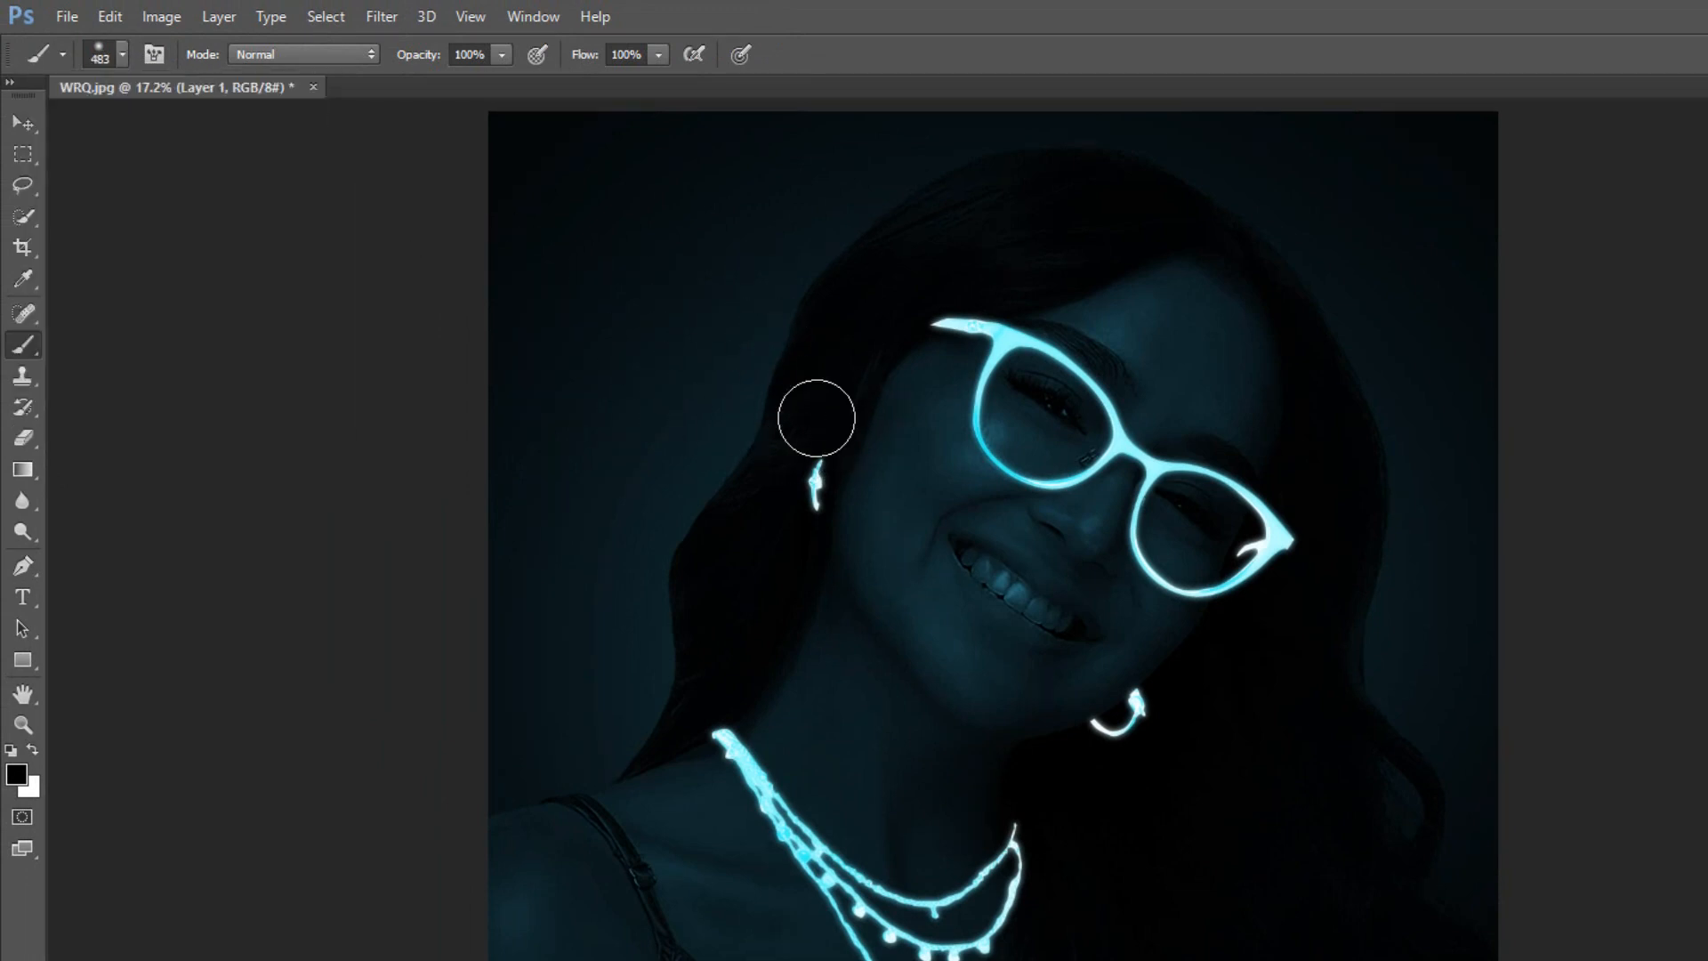
scroll(814, 419, up, 2)
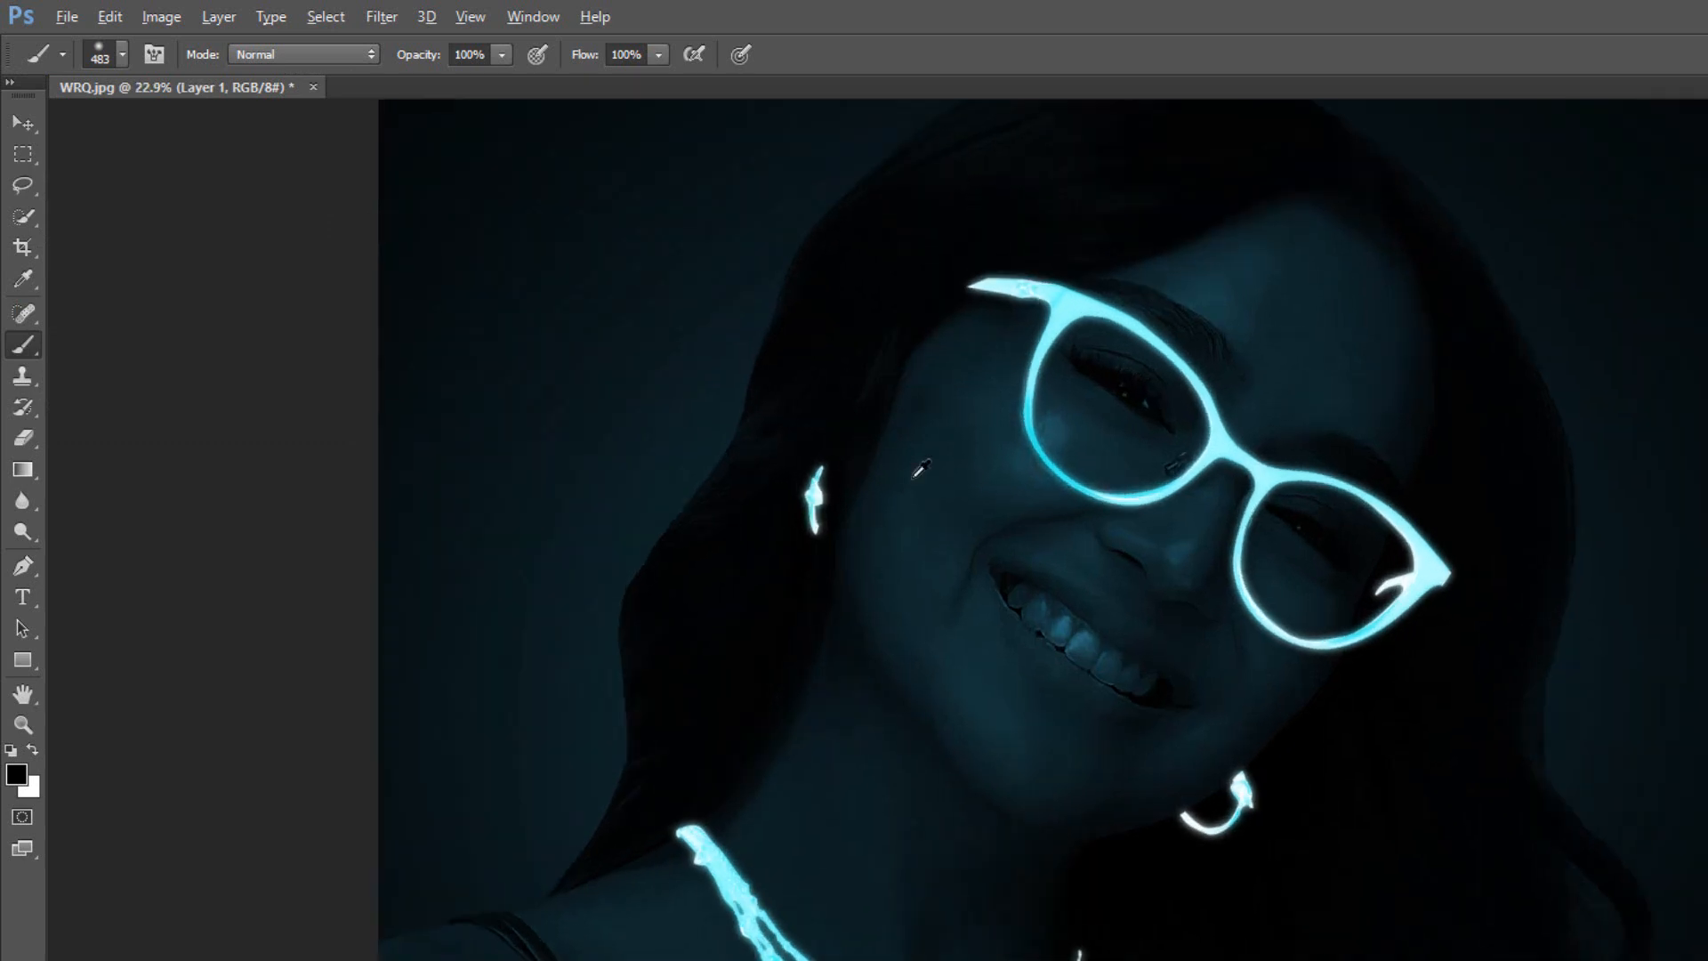
Set the brush opacity to 36% and the flow to 30%.
click(502, 54)
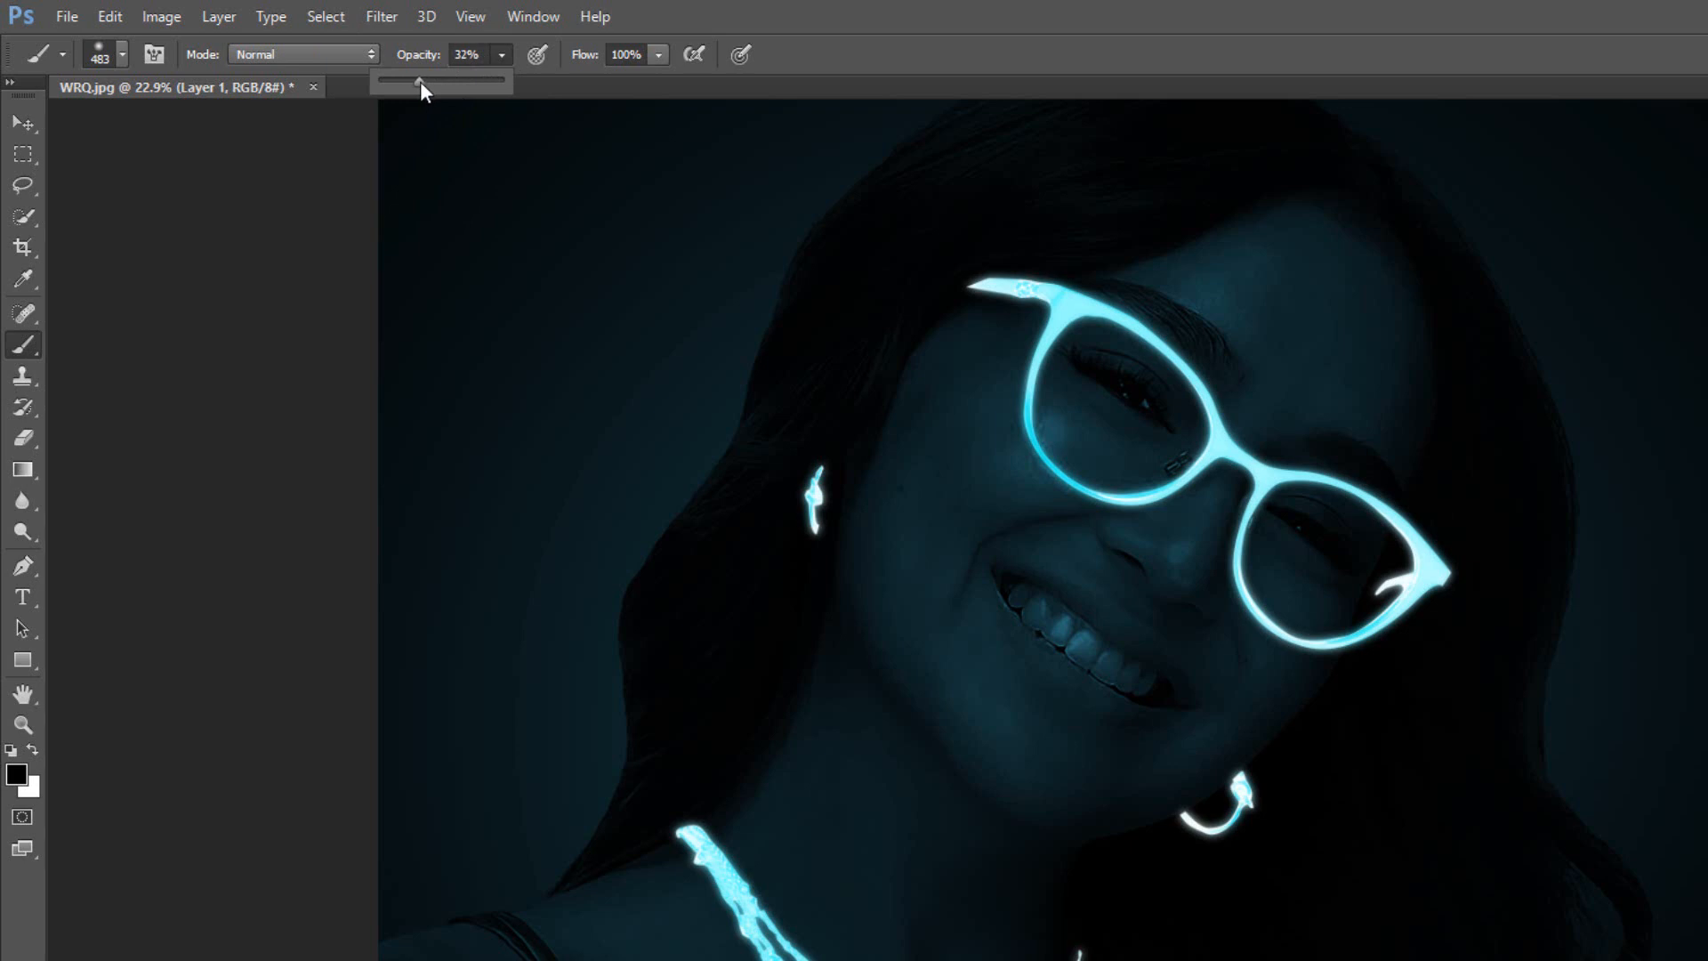
drag(420, 82, 424, 84)
mouse_move(659, 54)
mouse_down()
mouse_move(645, 82)
mouse_move(573, 86)
mouse_up()
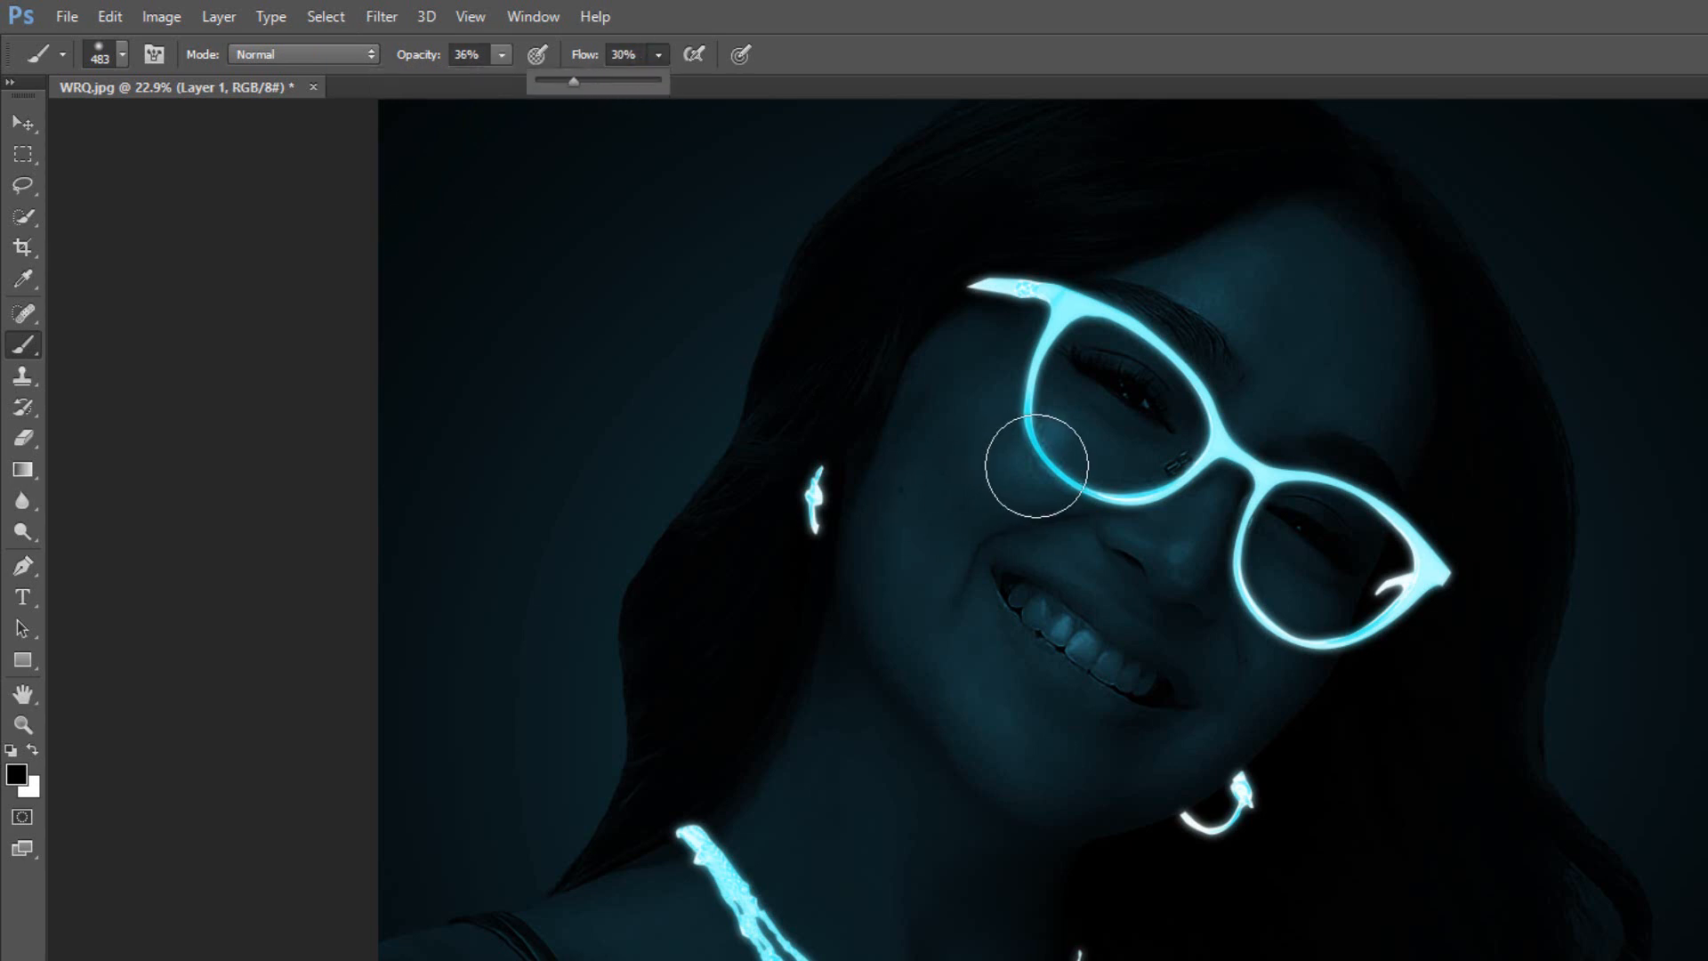
Set the foreground color to the cyan 68fdfe sampled from the glowing glasses.
click(18, 775)
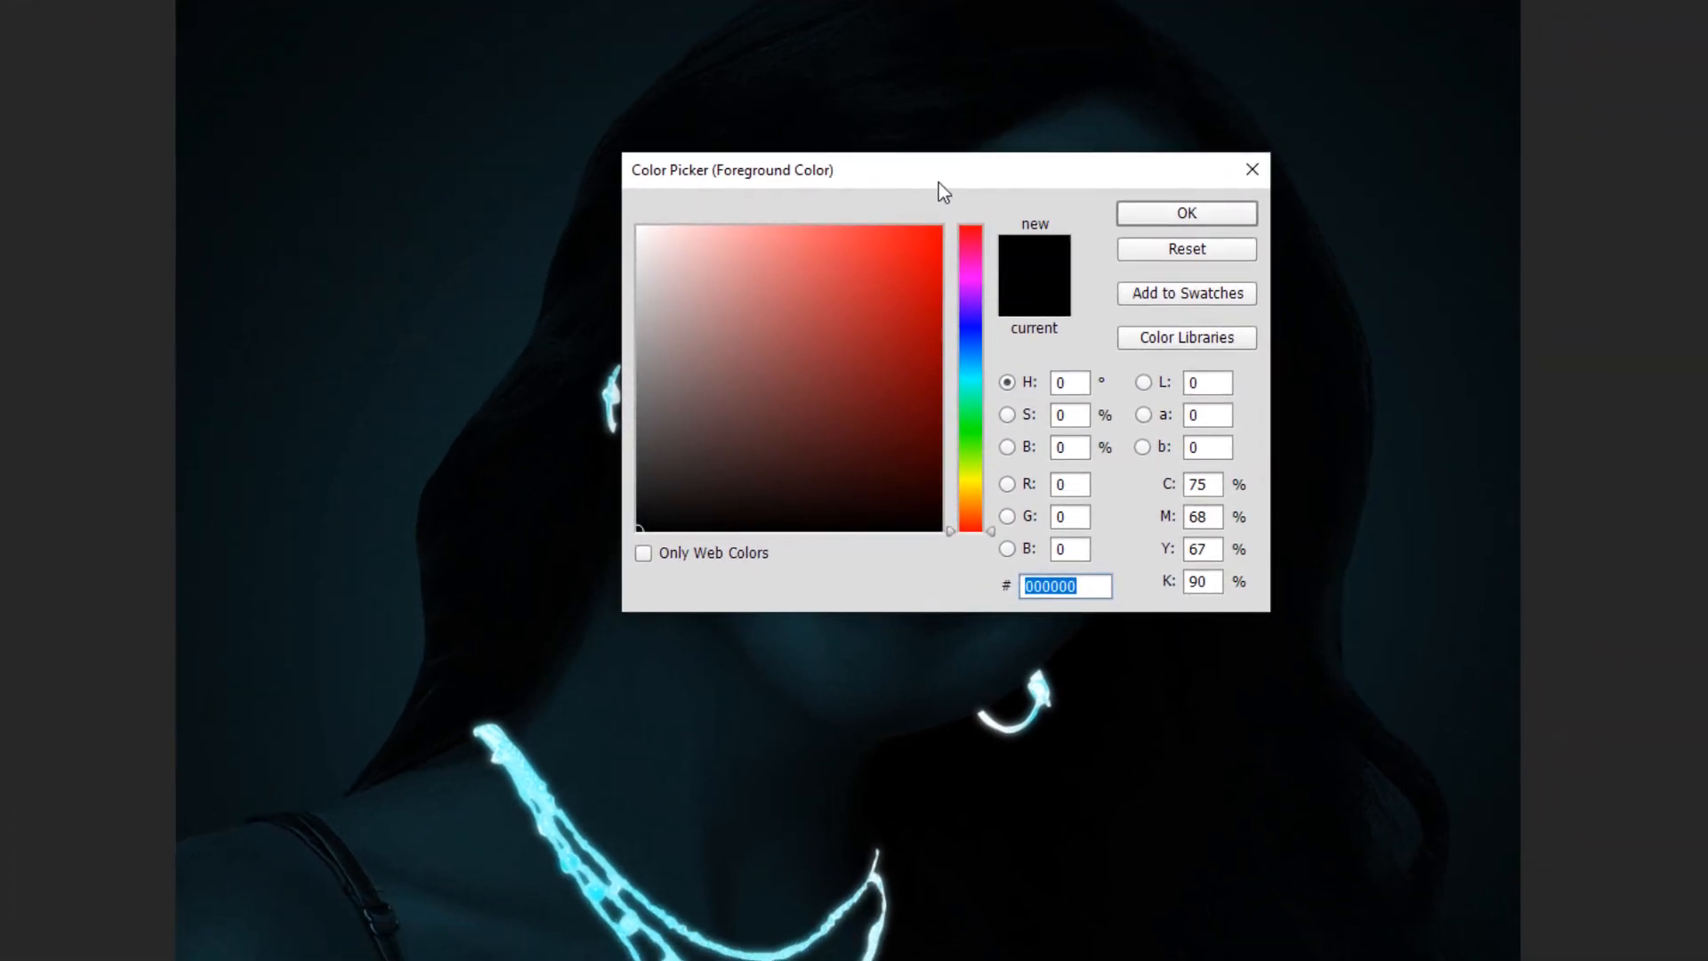
drag(1144, 282, 1568, 285)
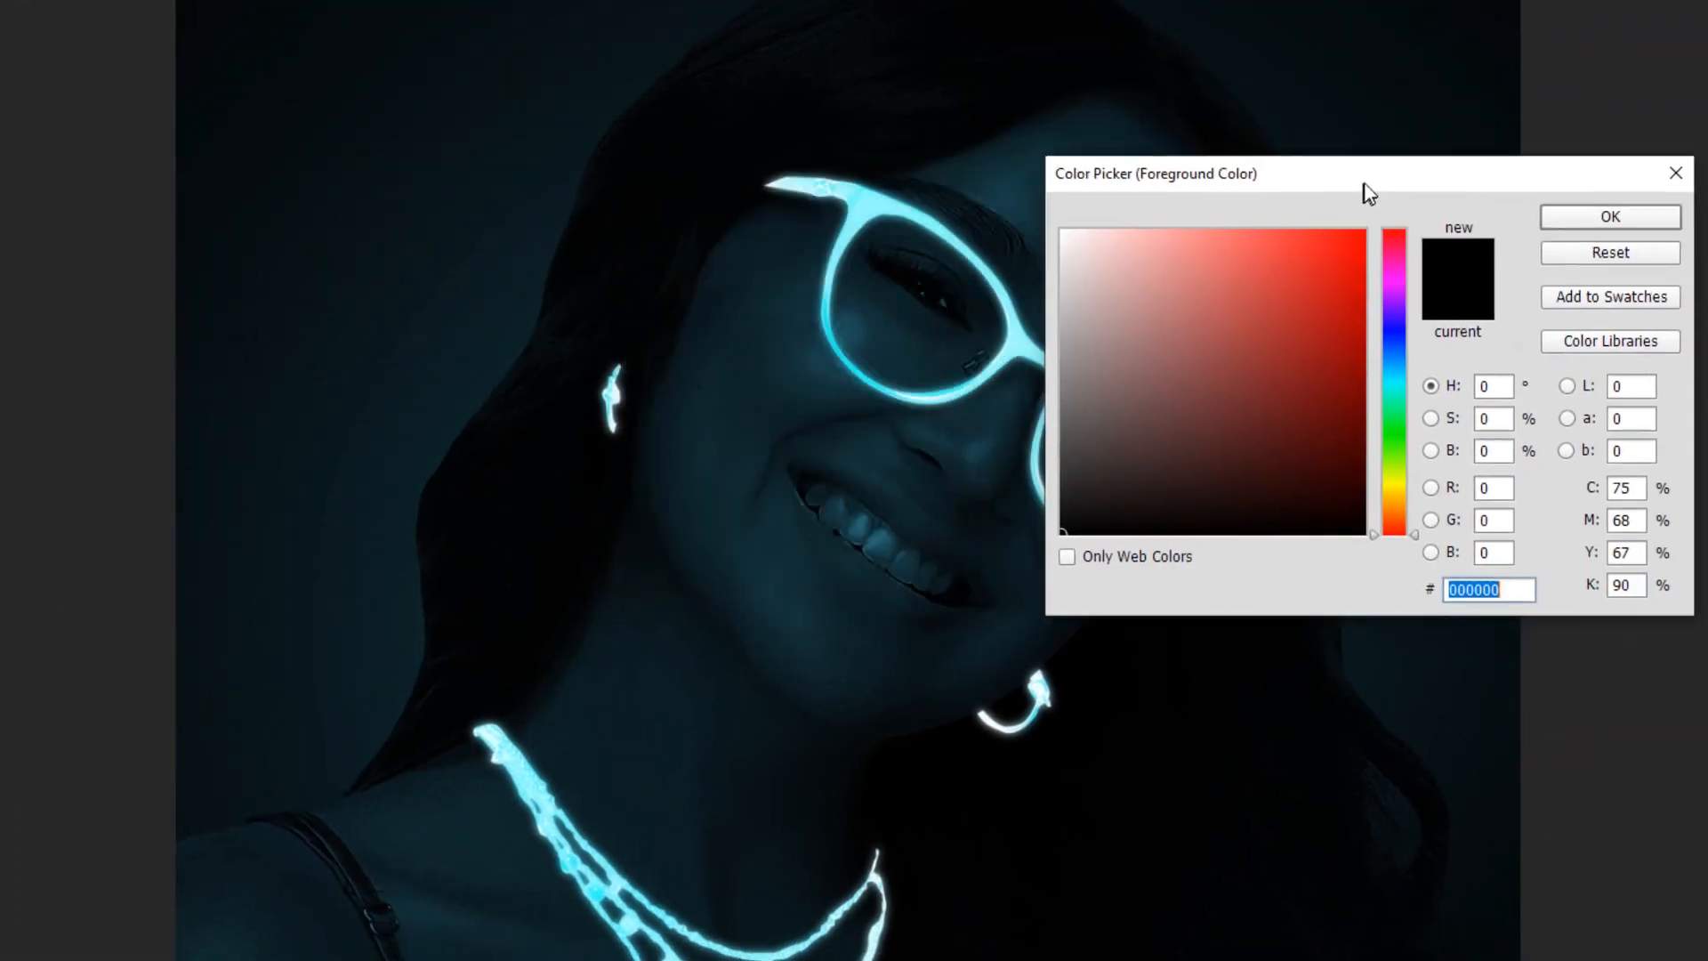
click(859, 188)
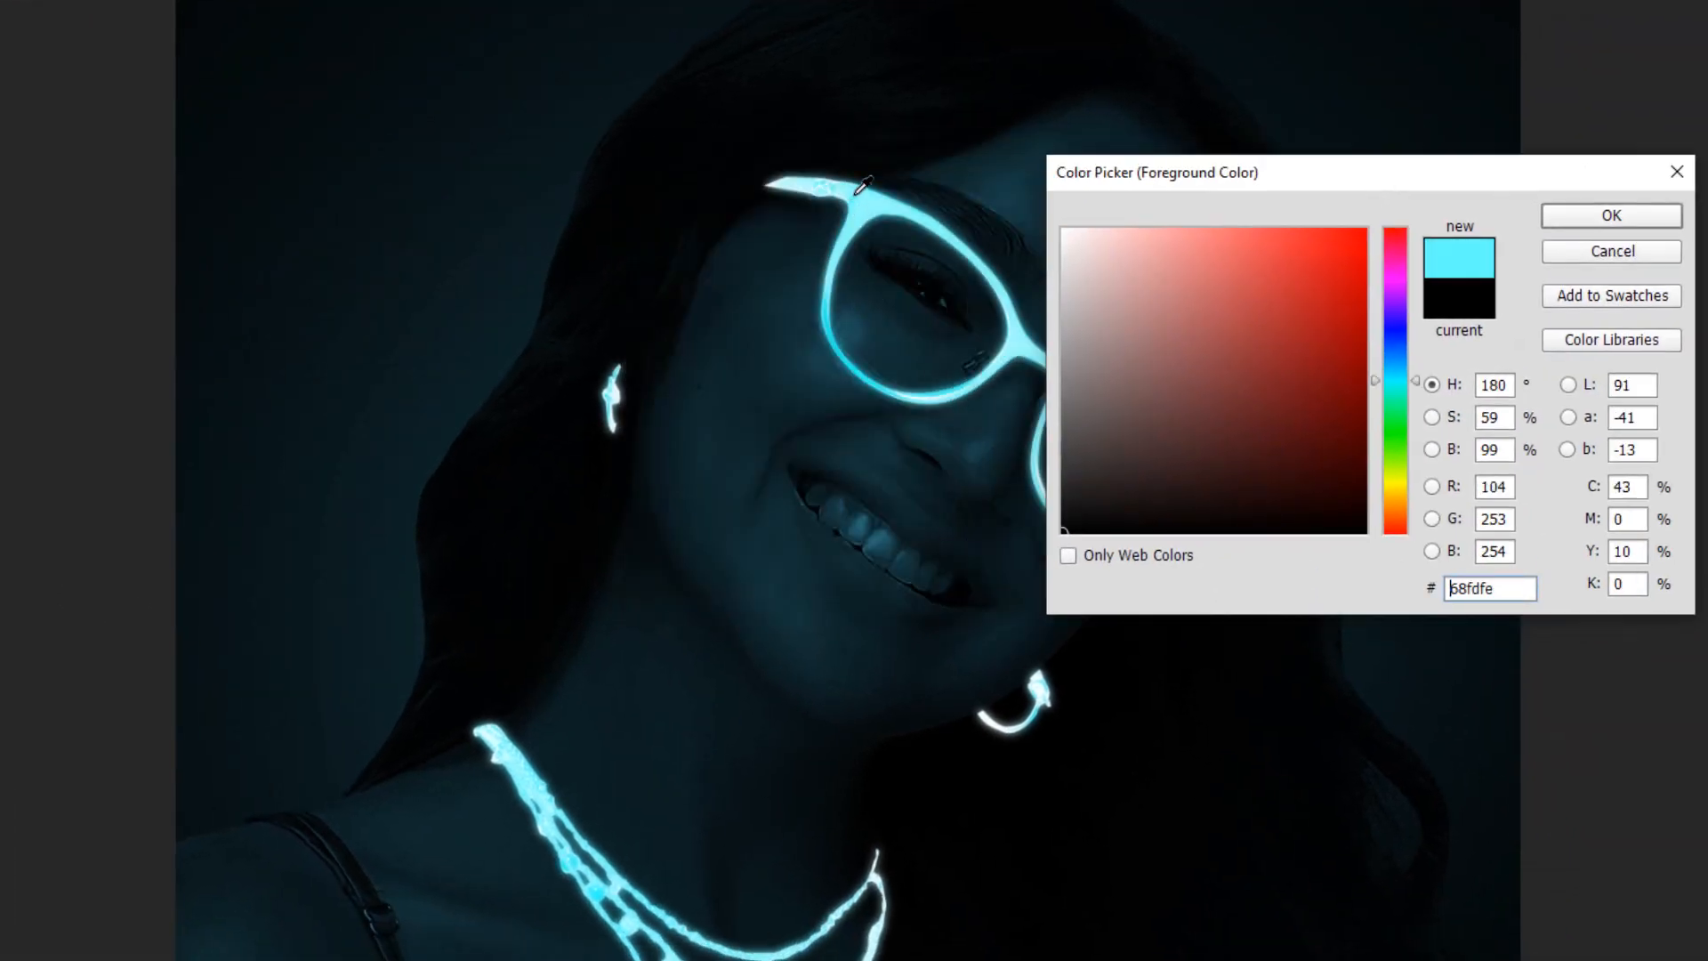
click(1255, 233)
click(1608, 216)
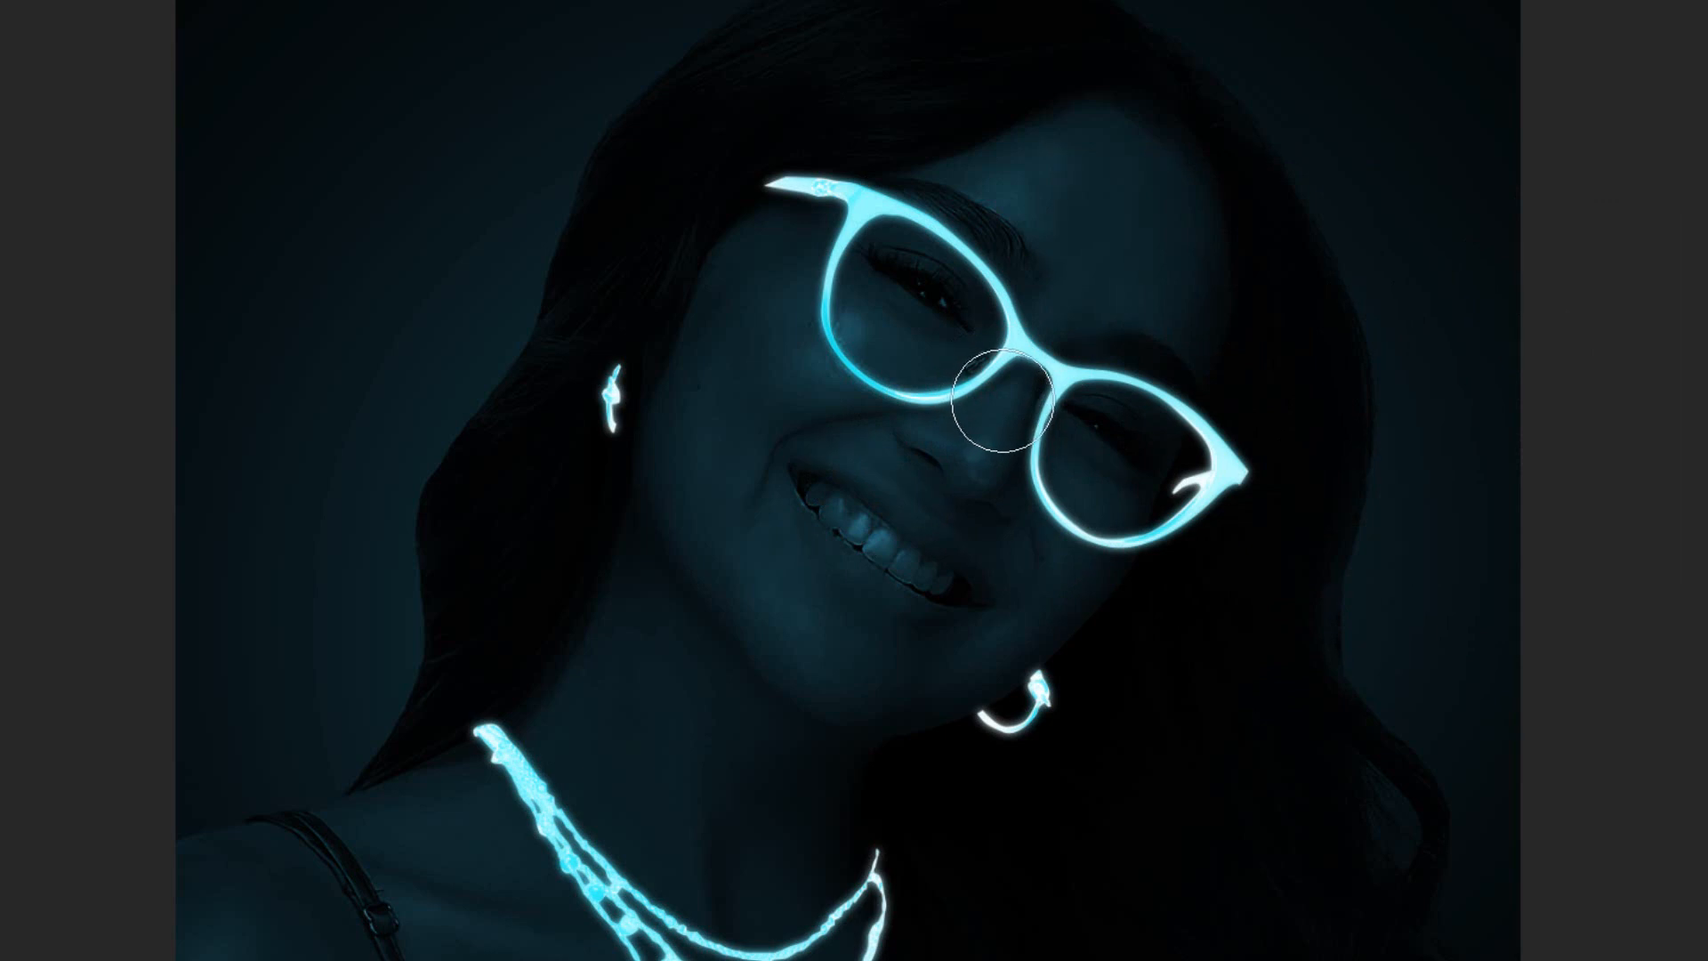
Paint soft cyan light around the glasses and along the necklace on the new layer.
scroll(986, 411, up, 1)
scroll(986, 411, up, 4)
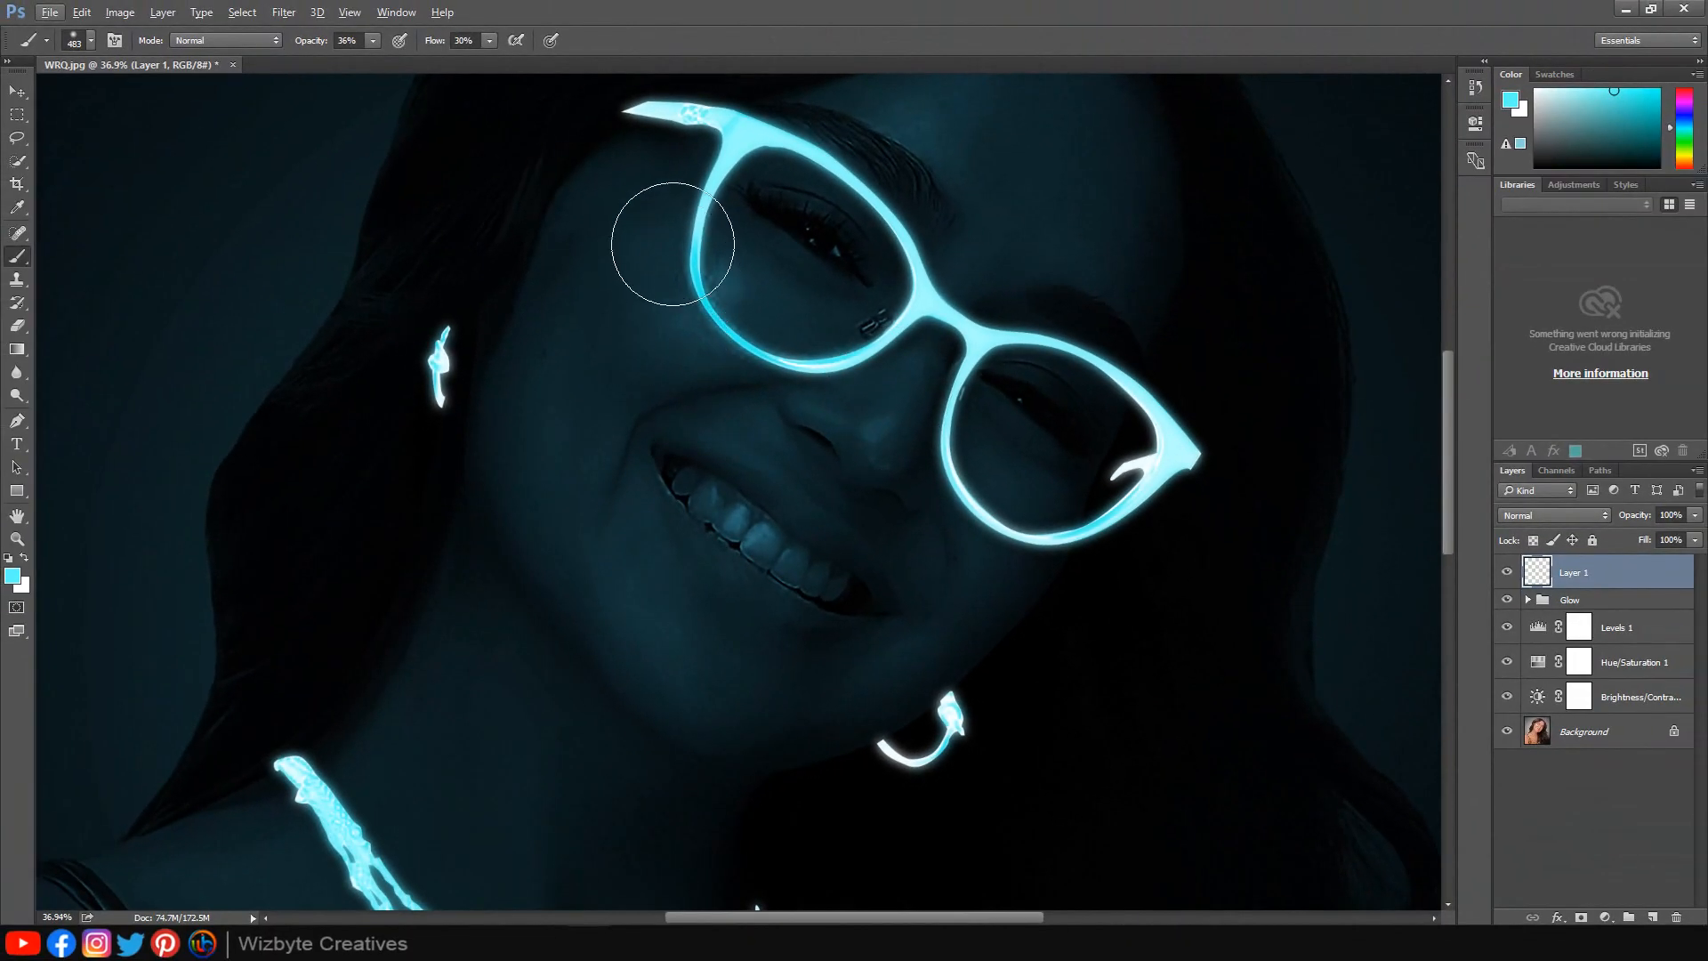
drag(672, 236, 699, 290)
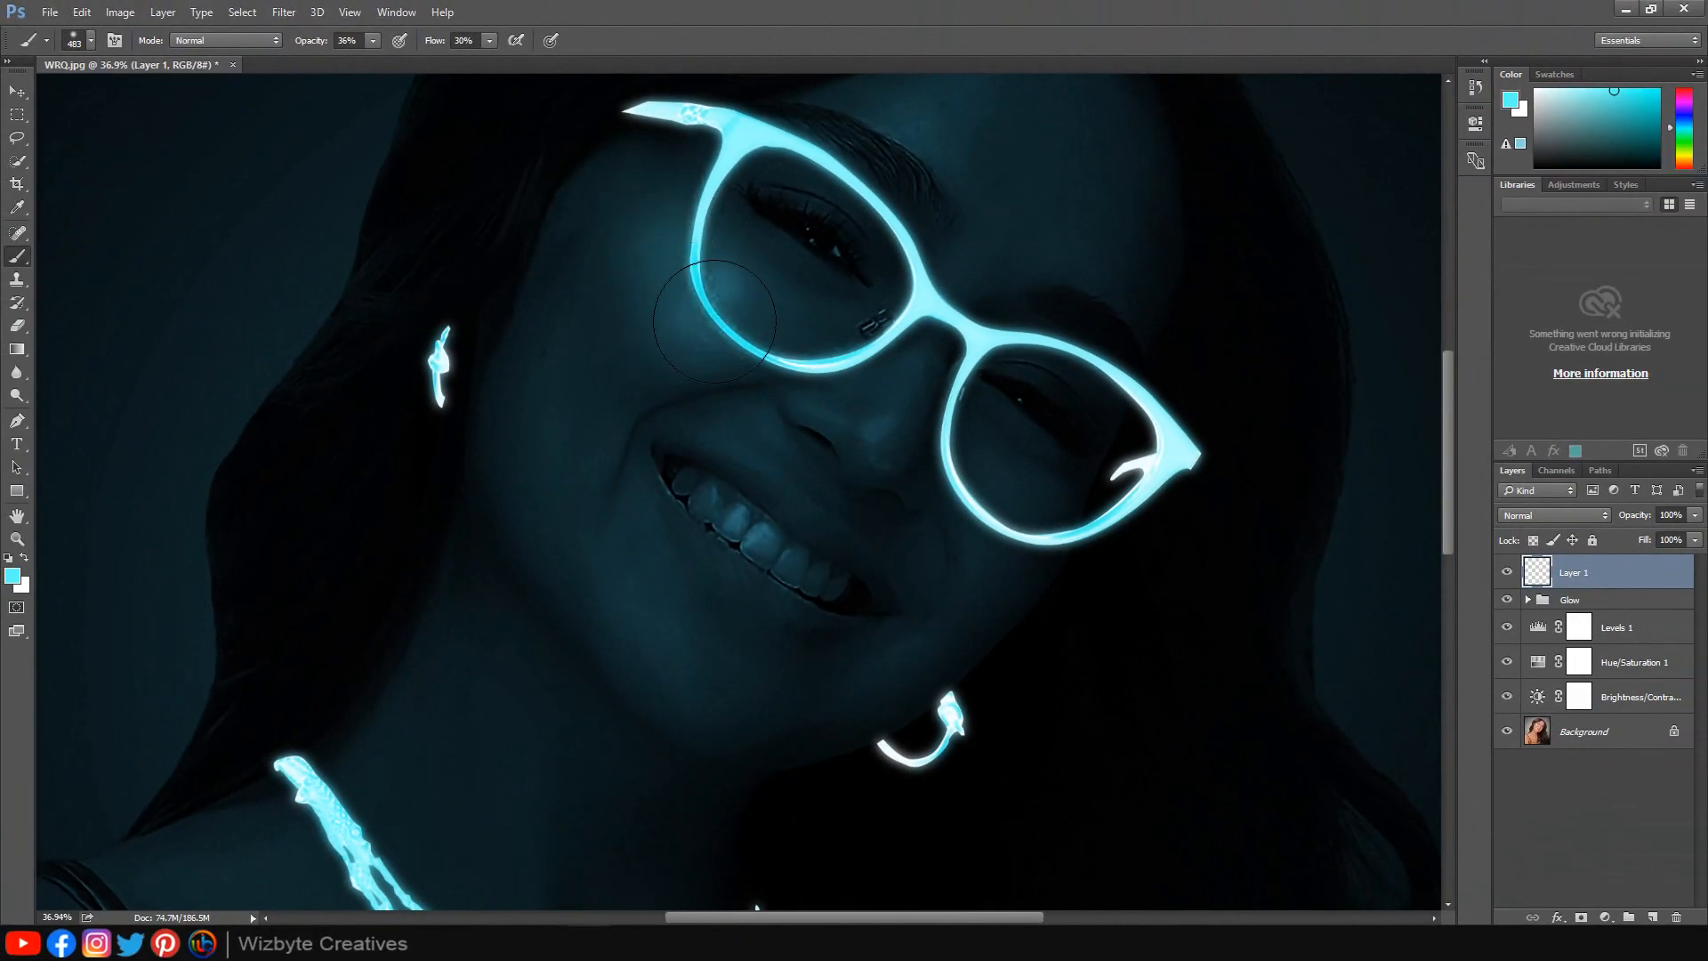
click(957, 262)
click(876, 435)
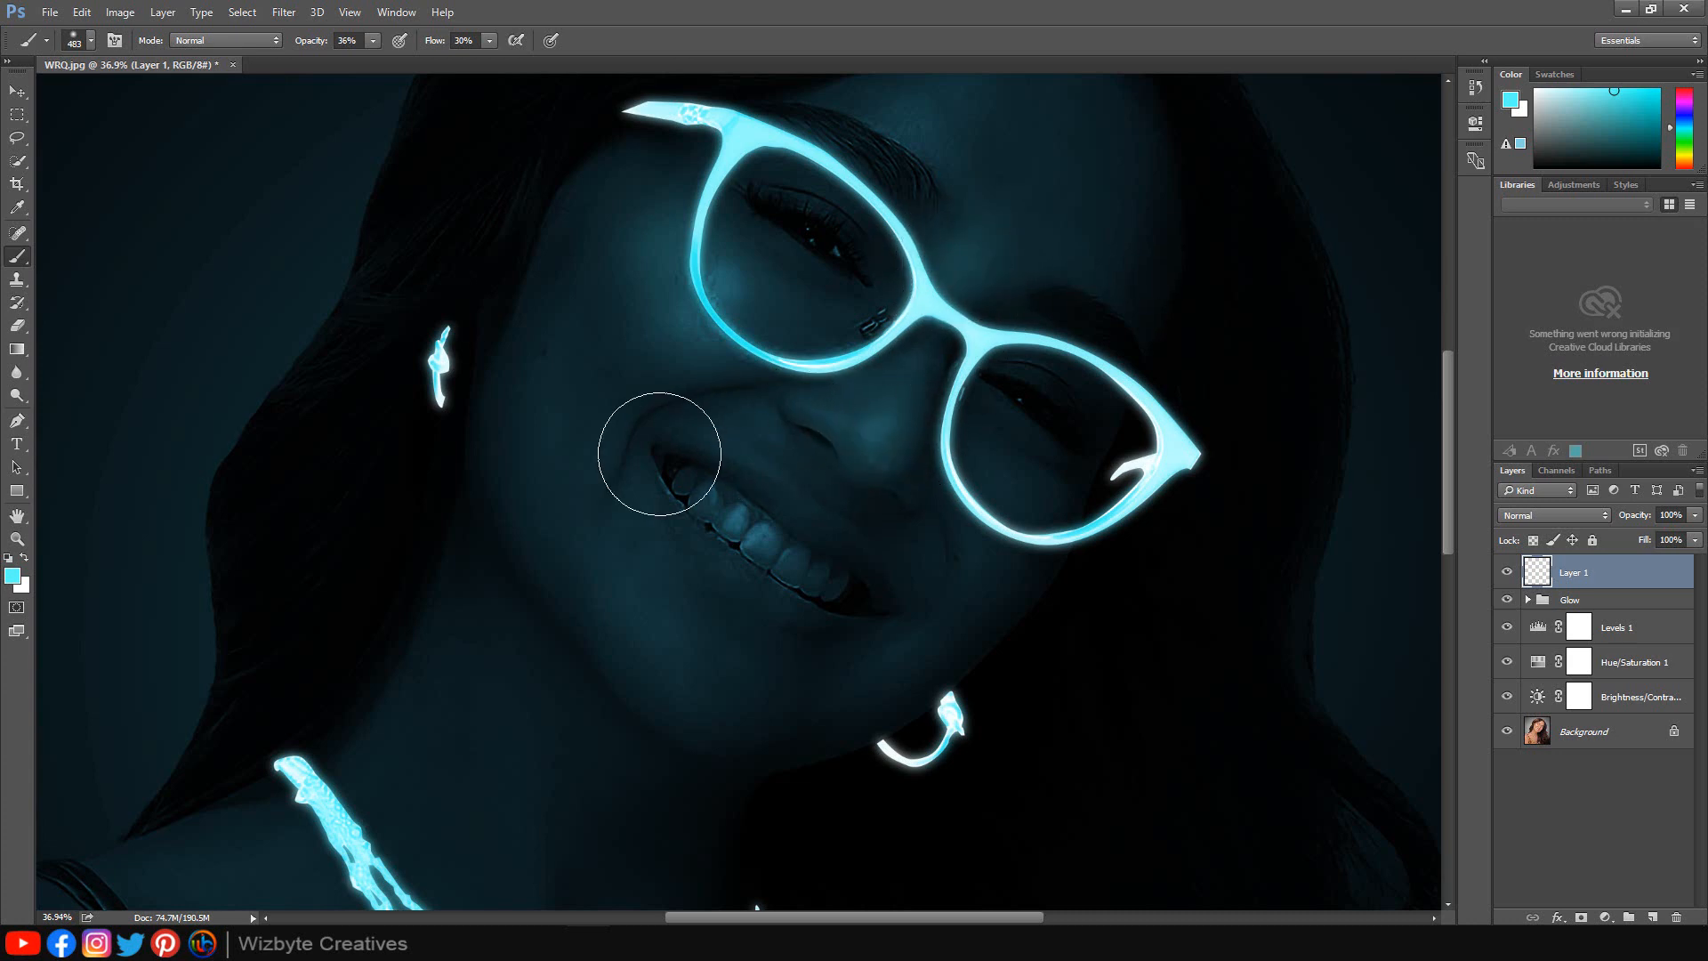
scroll(588, 649, down, 2)
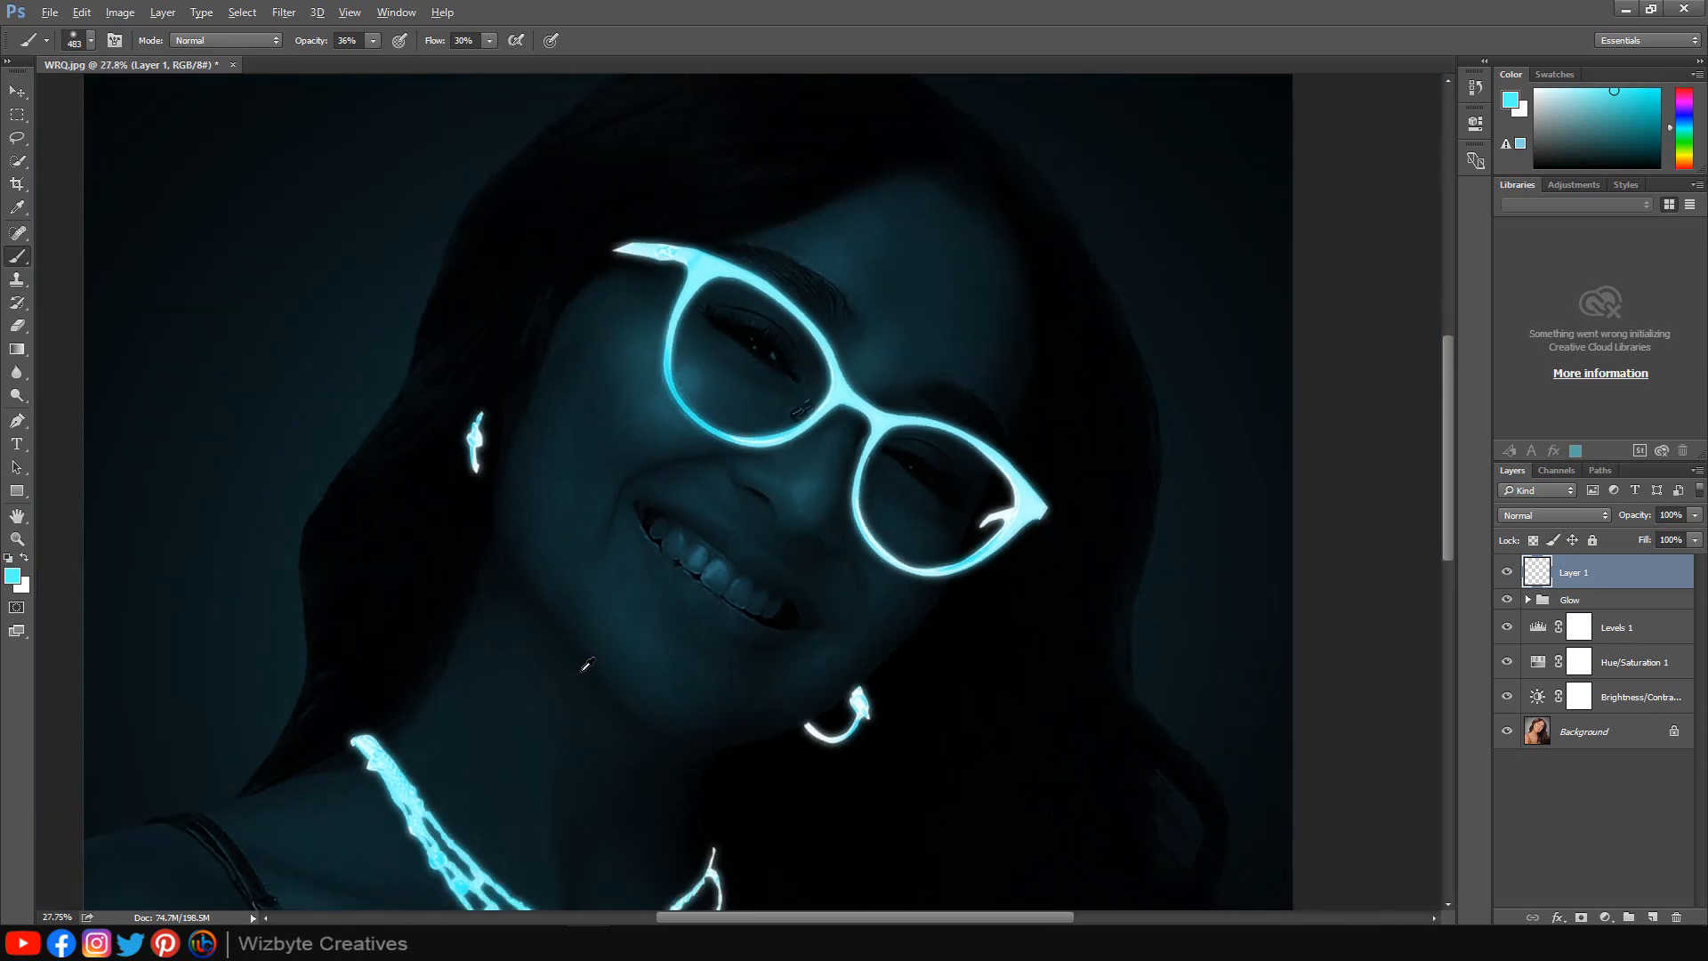
scroll(583, 669, down, 4)
scroll(543, 810, up, 3)
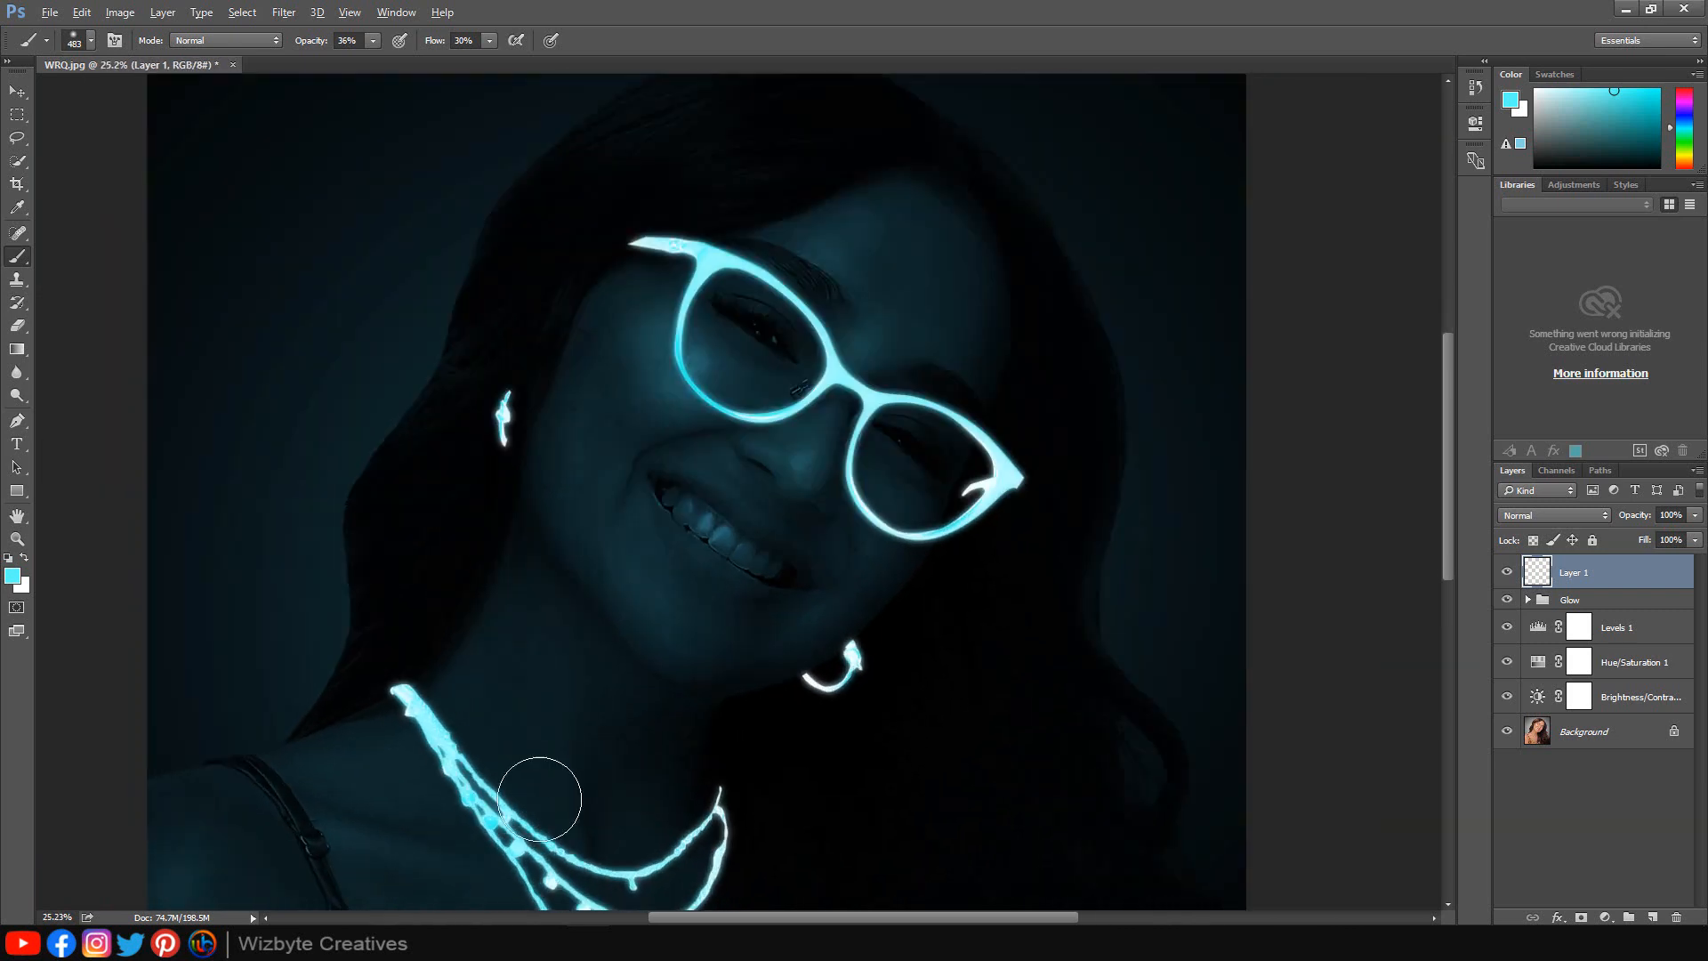
drag(592, 666, 634, 561)
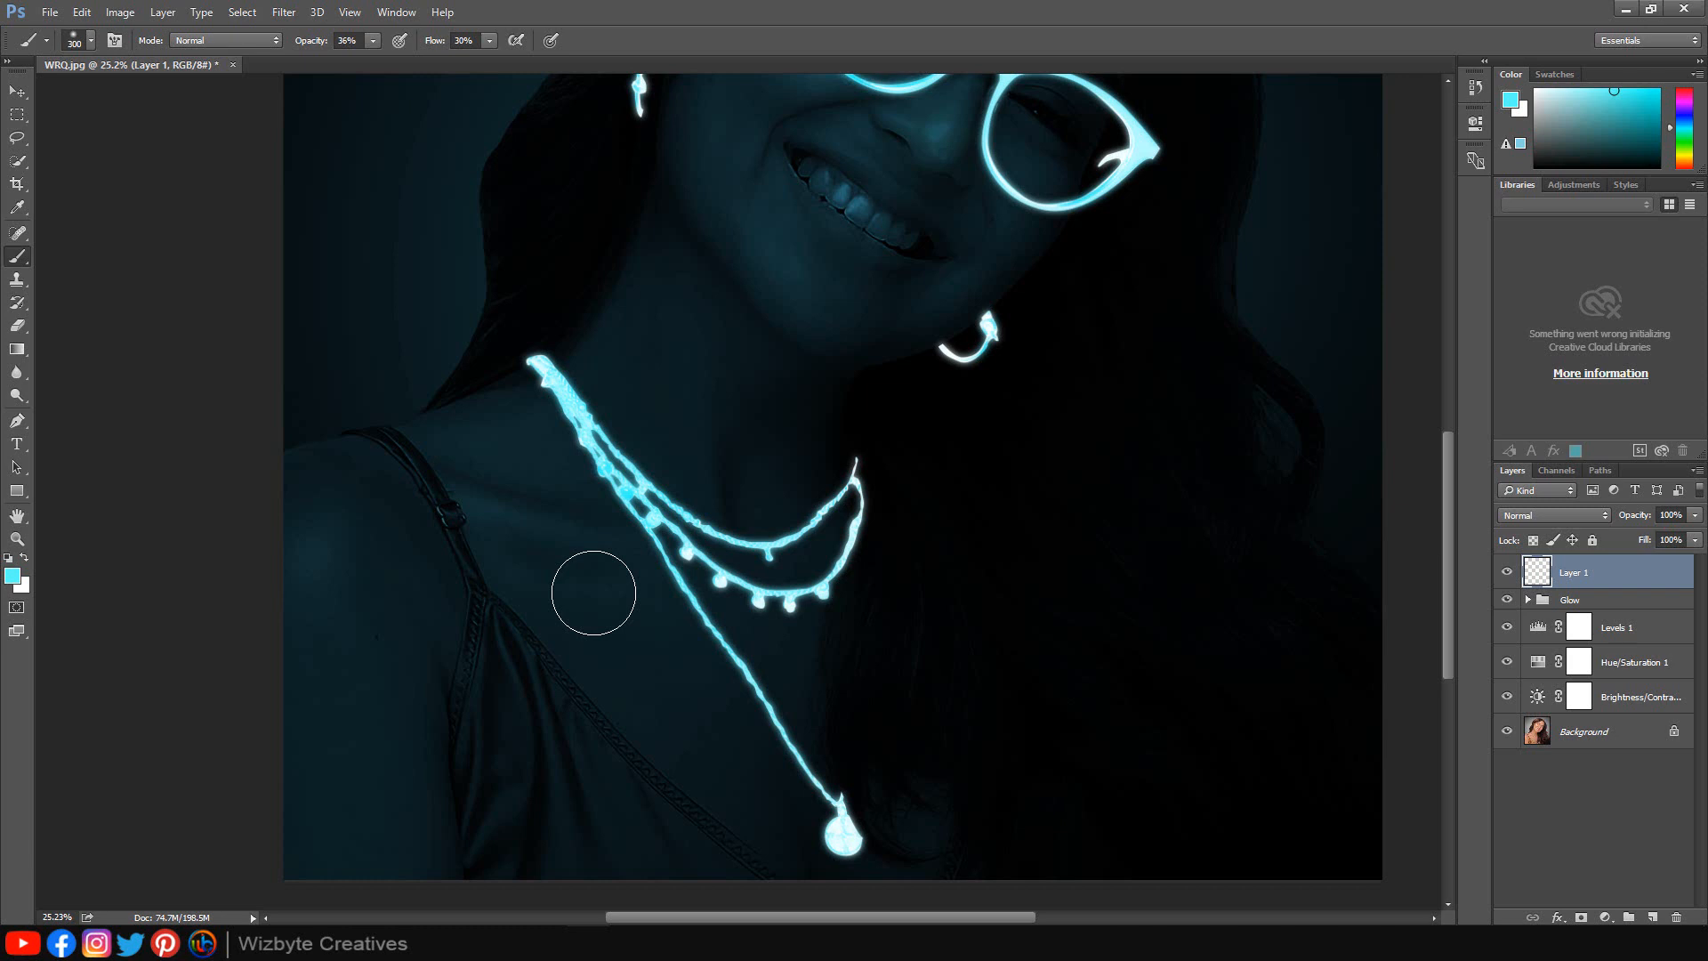
Lower the brush opacity to 23% and the flow to 22%.
click(372, 41)
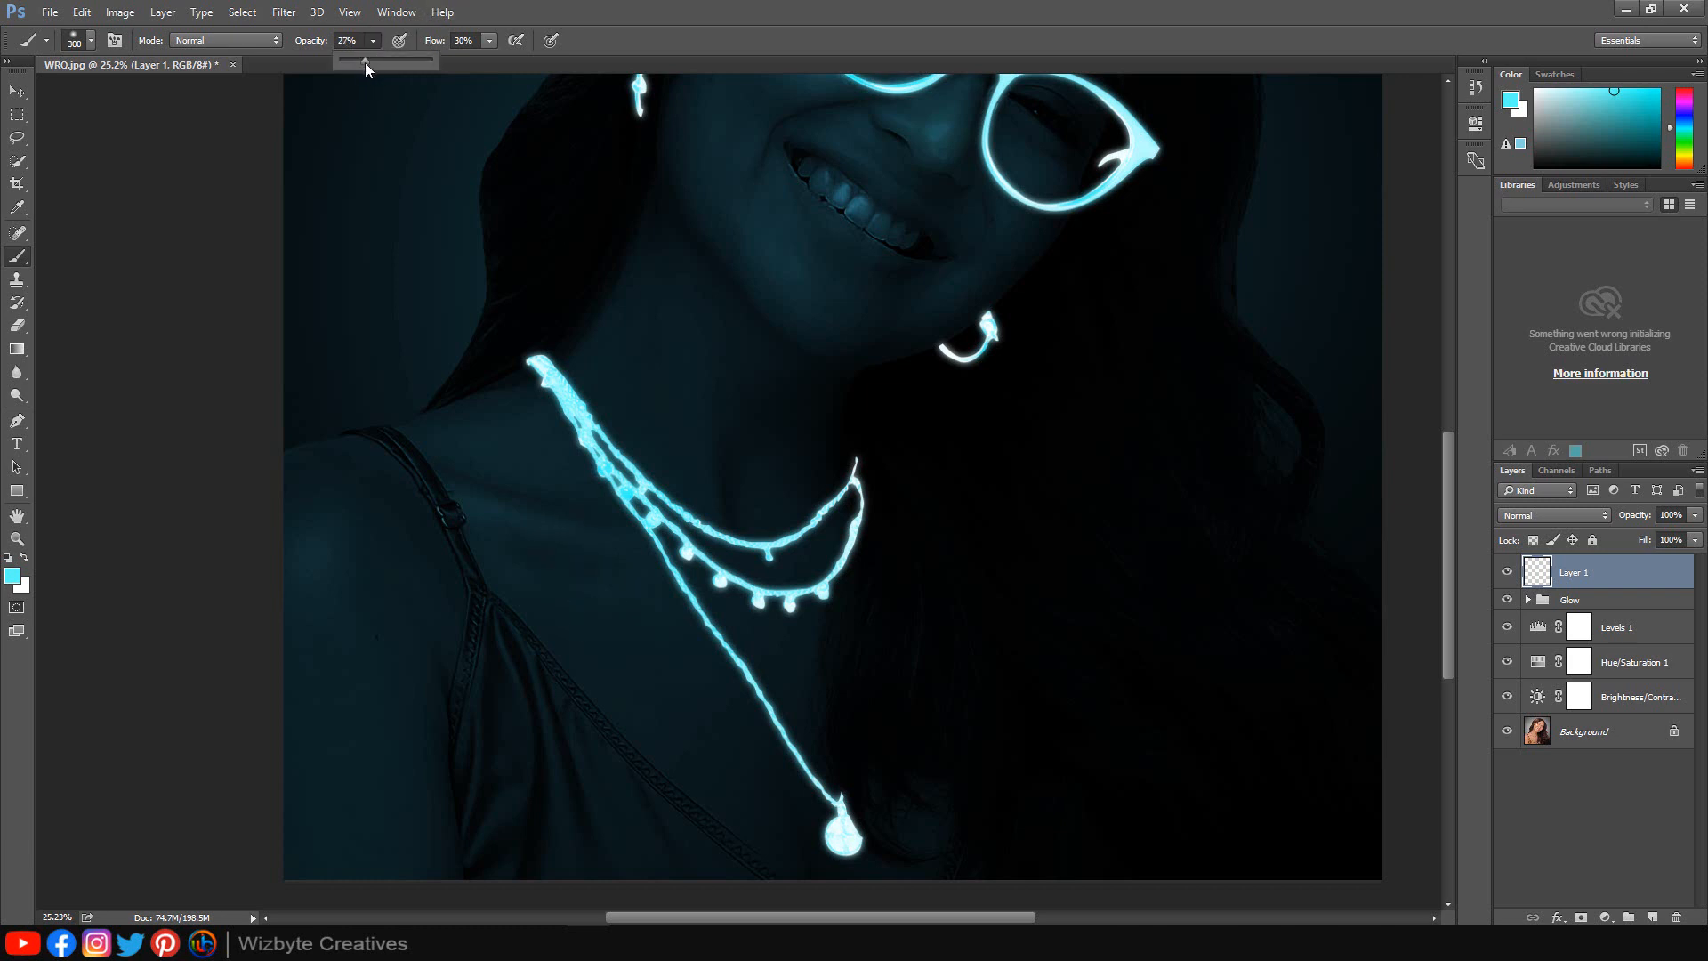
click(490, 40)
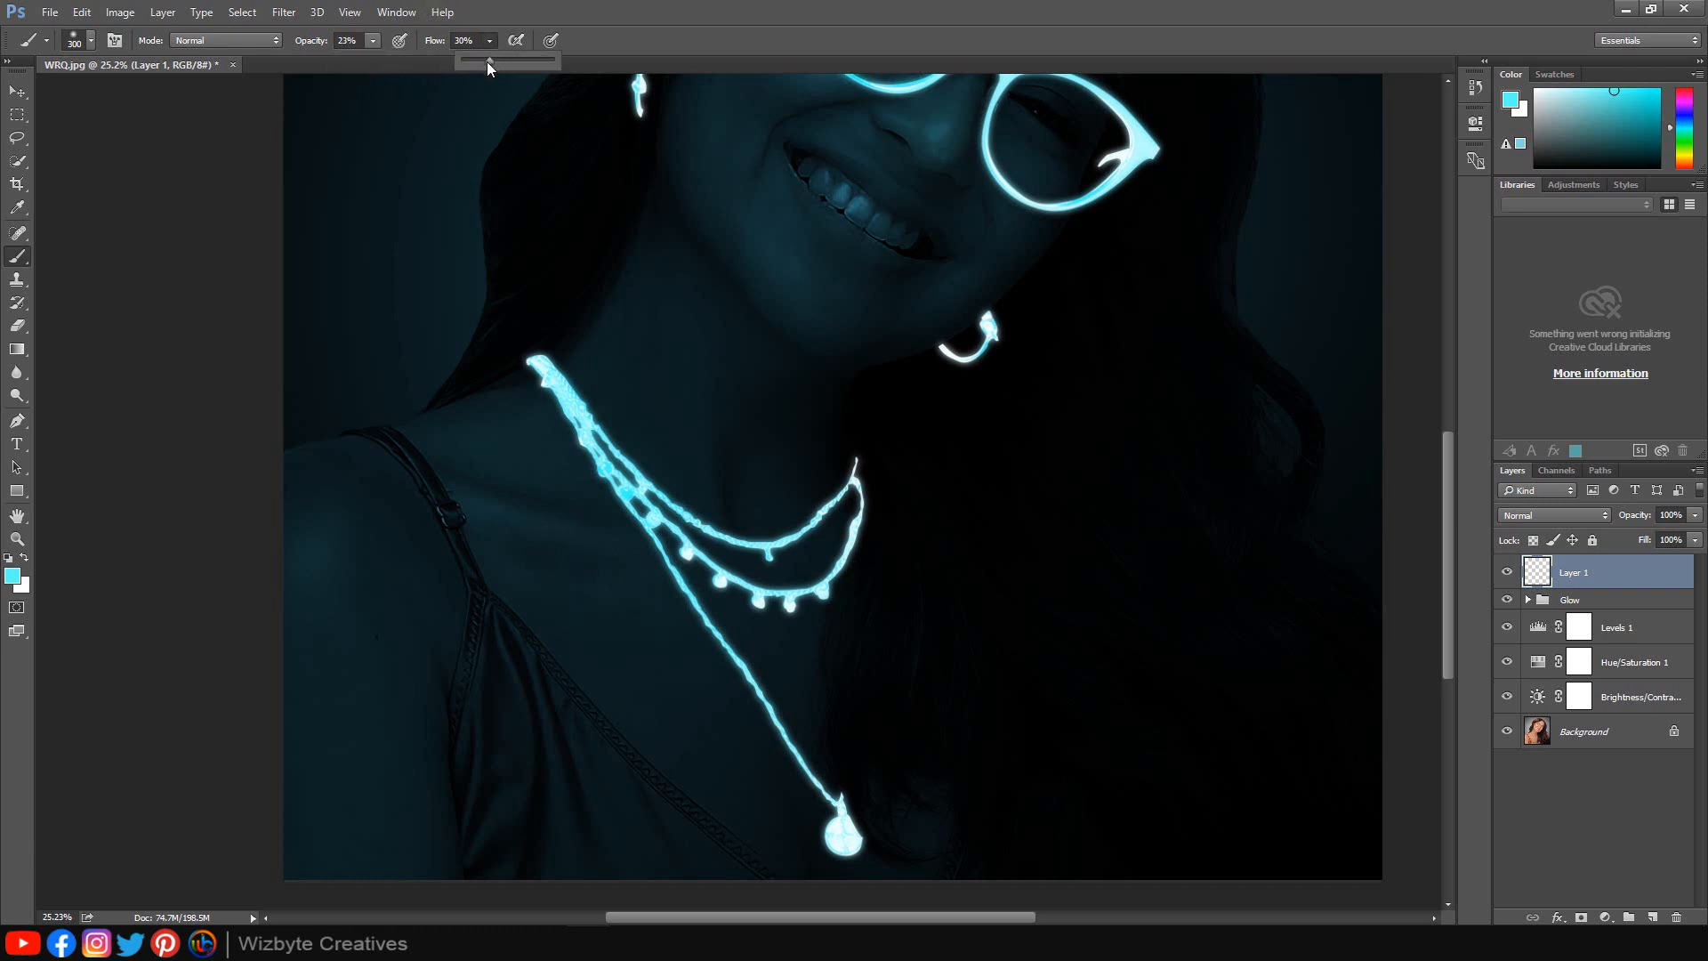
drag(482, 63, 480, 63)
Paint soft glow along the necklace's upper strands on the neck, redoing one stroke.
scroll(649, 697, up, 1)
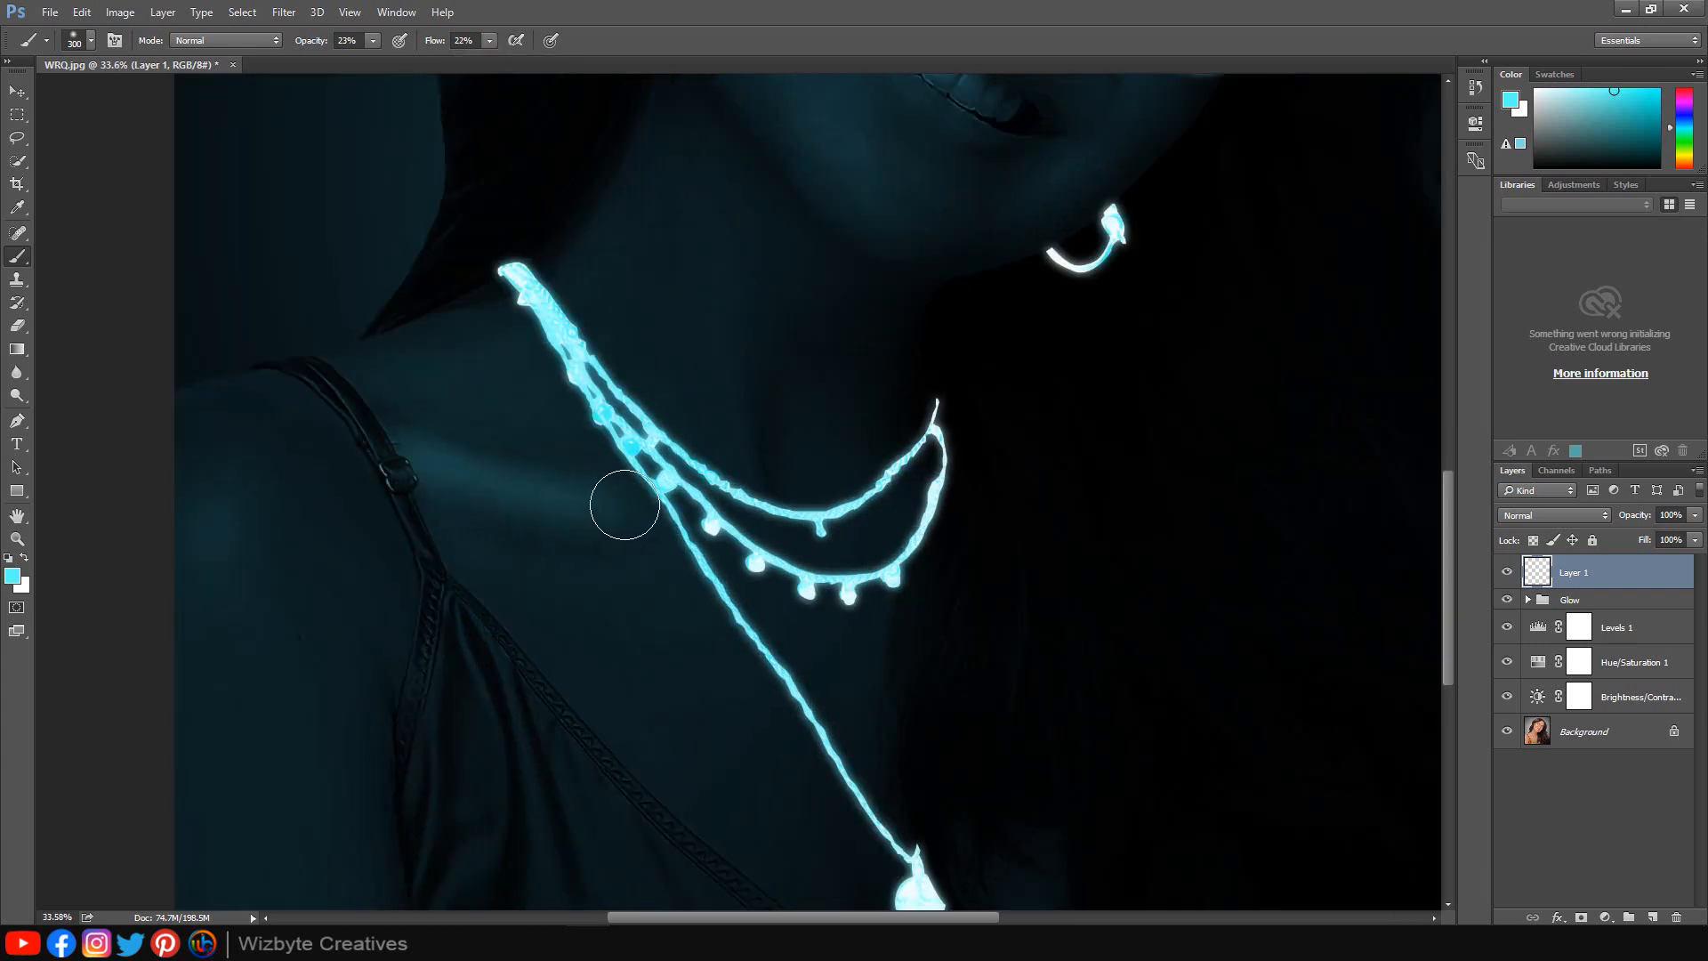
drag(744, 472, 740, 294)
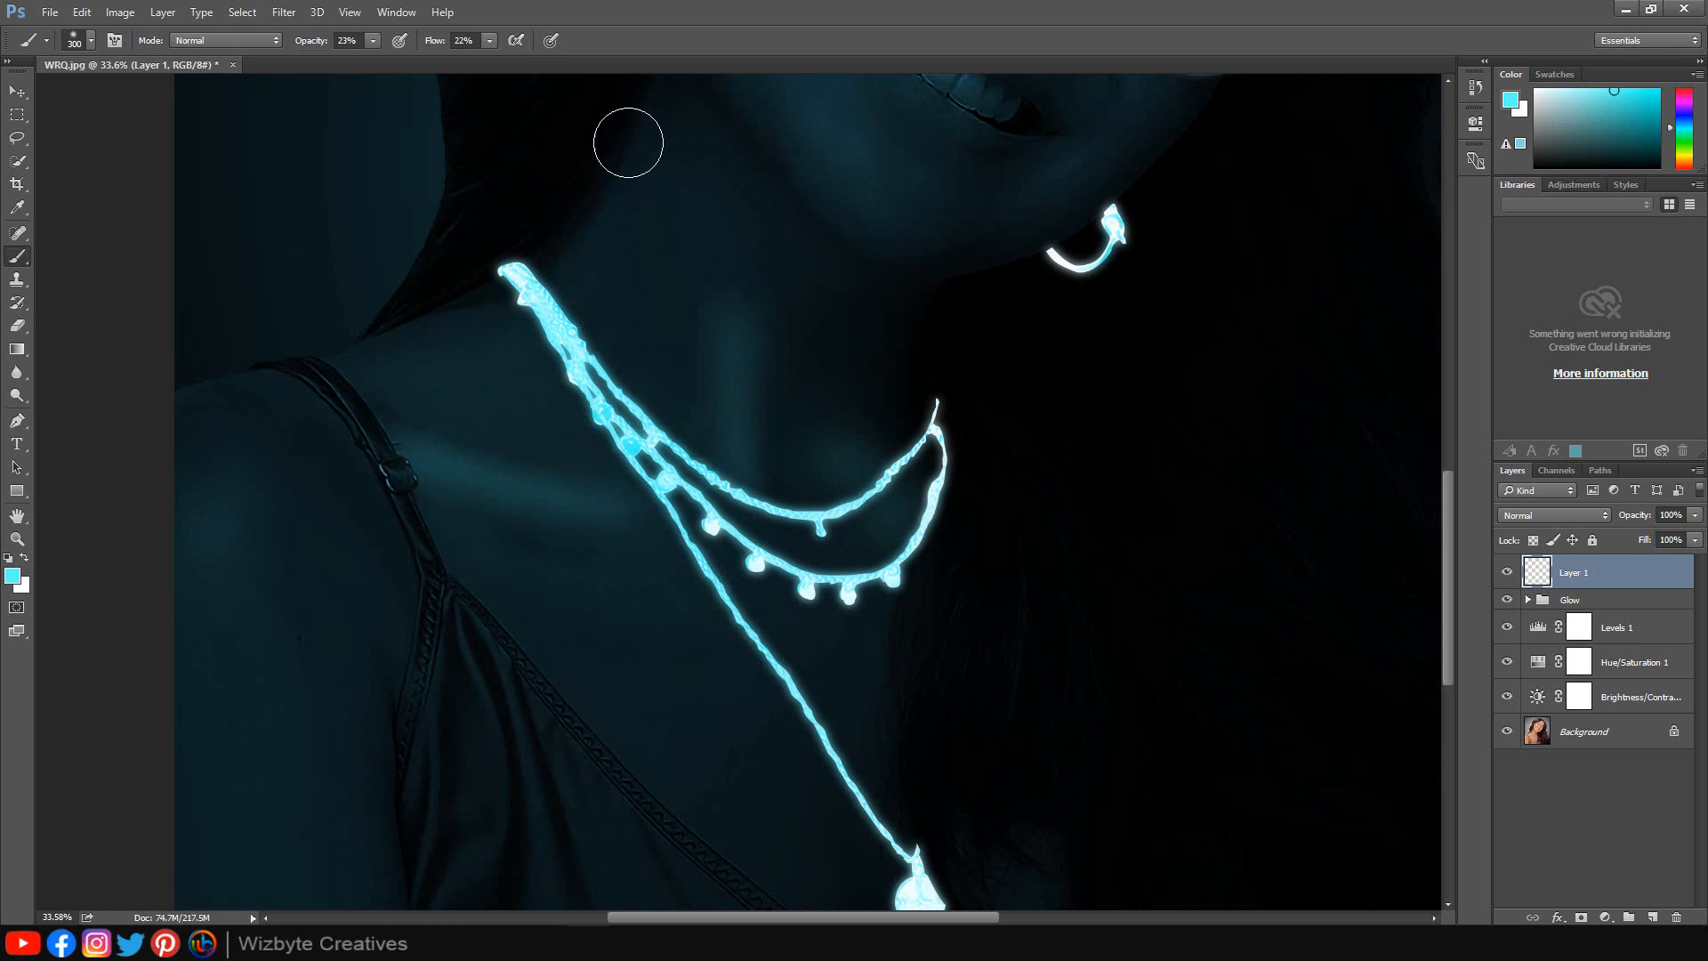
drag(628, 143, 538, 305)
key(ctrl+z)
drag(636, 149, 567, 300)
Enlarge the brush to about 400 px and paint more glow over the shoulder and lower necklace.
scroll(337, 433, down, 2)
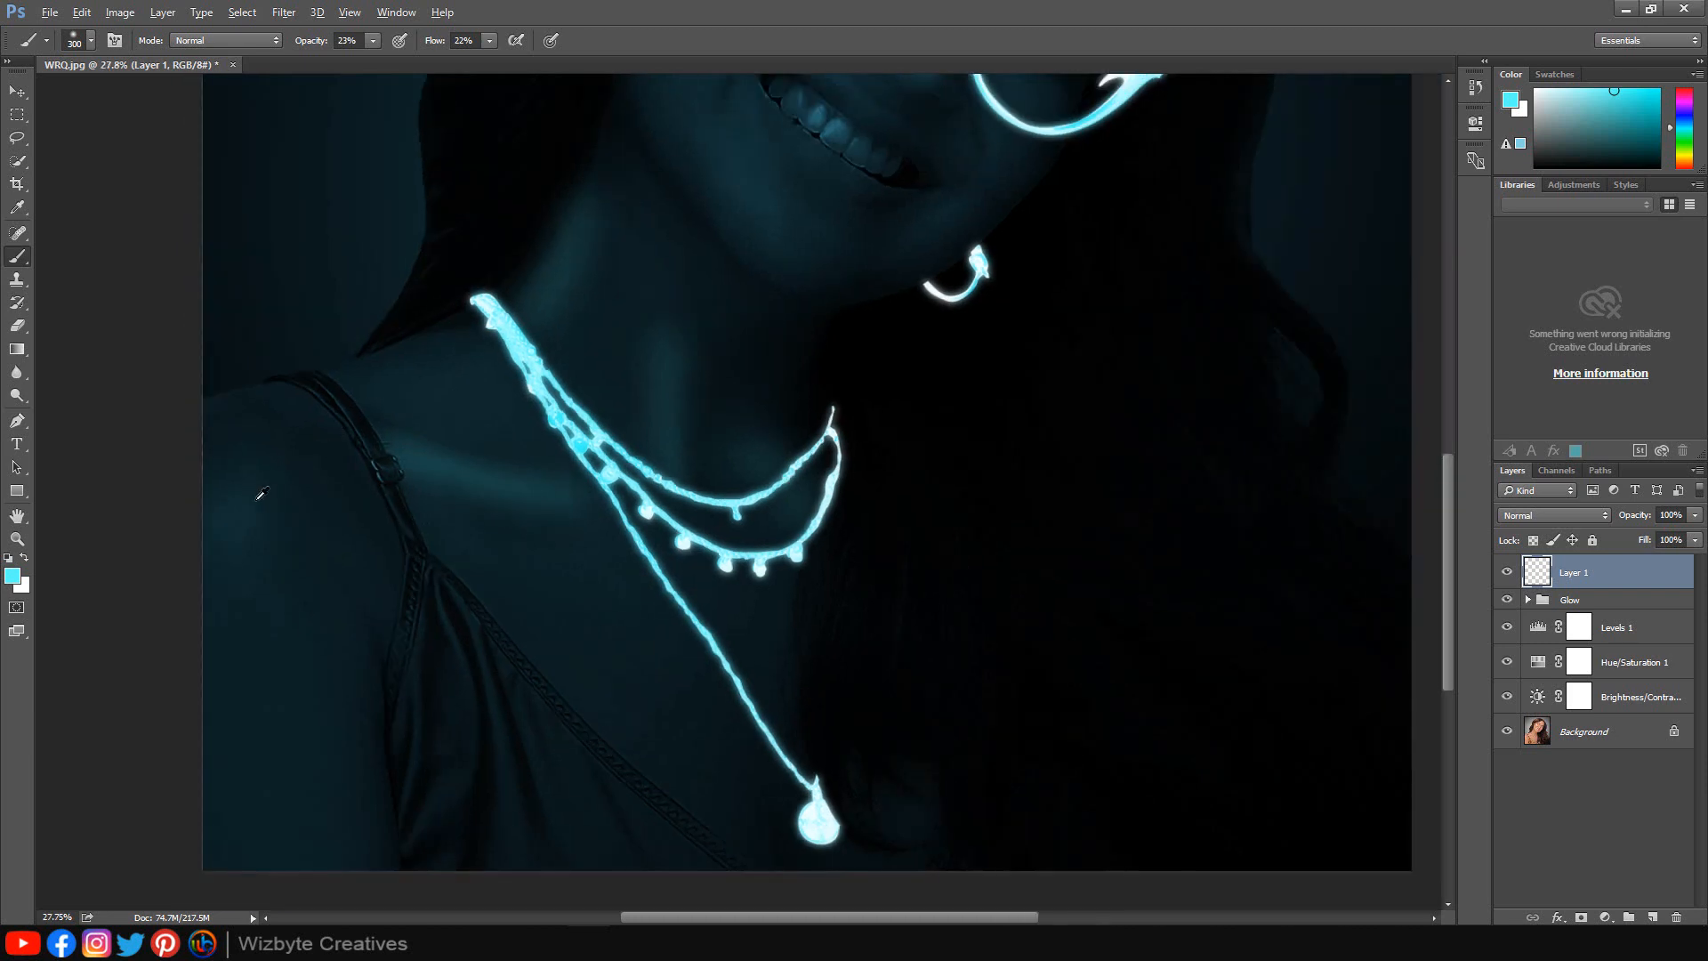
key(bracketright)
key(bracketright)
key(bracketright)
drag(236, 505, 241, 515)
scroll(715, 760, down, 1)
drag(717, 759, 740, 816)
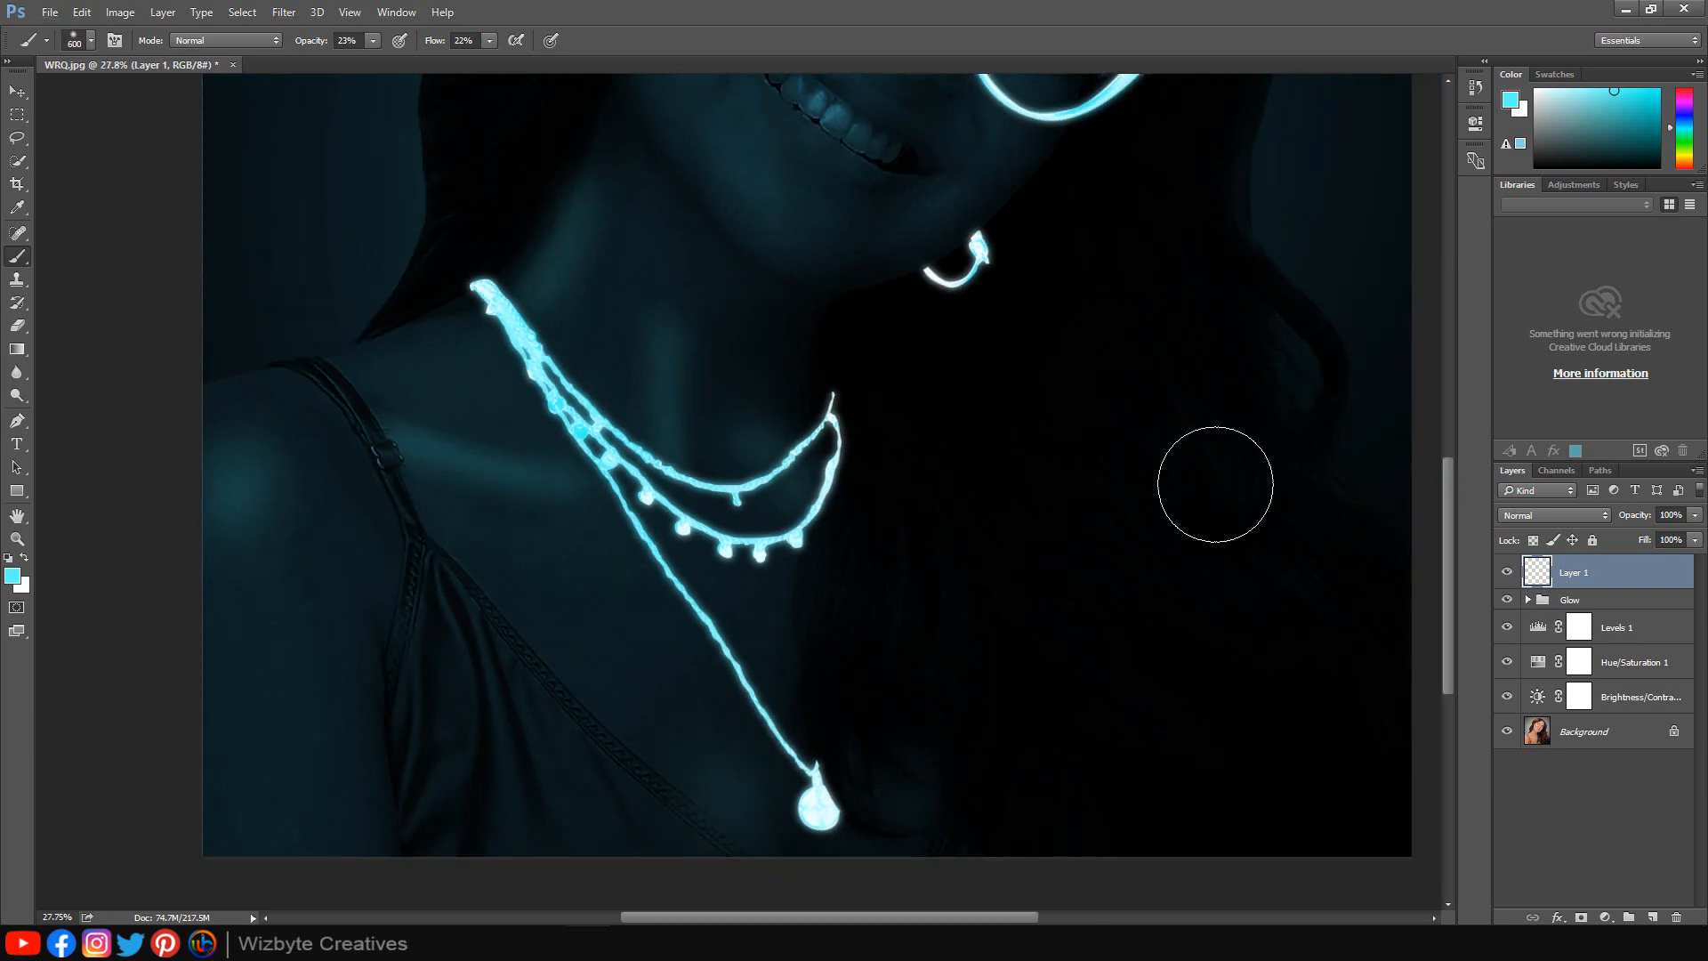
Paint glow around the right lens with a smaller brush, then undo the last three strokes.
scroll(942, 481, up, 4)
scroll(942, 481, up, 6)
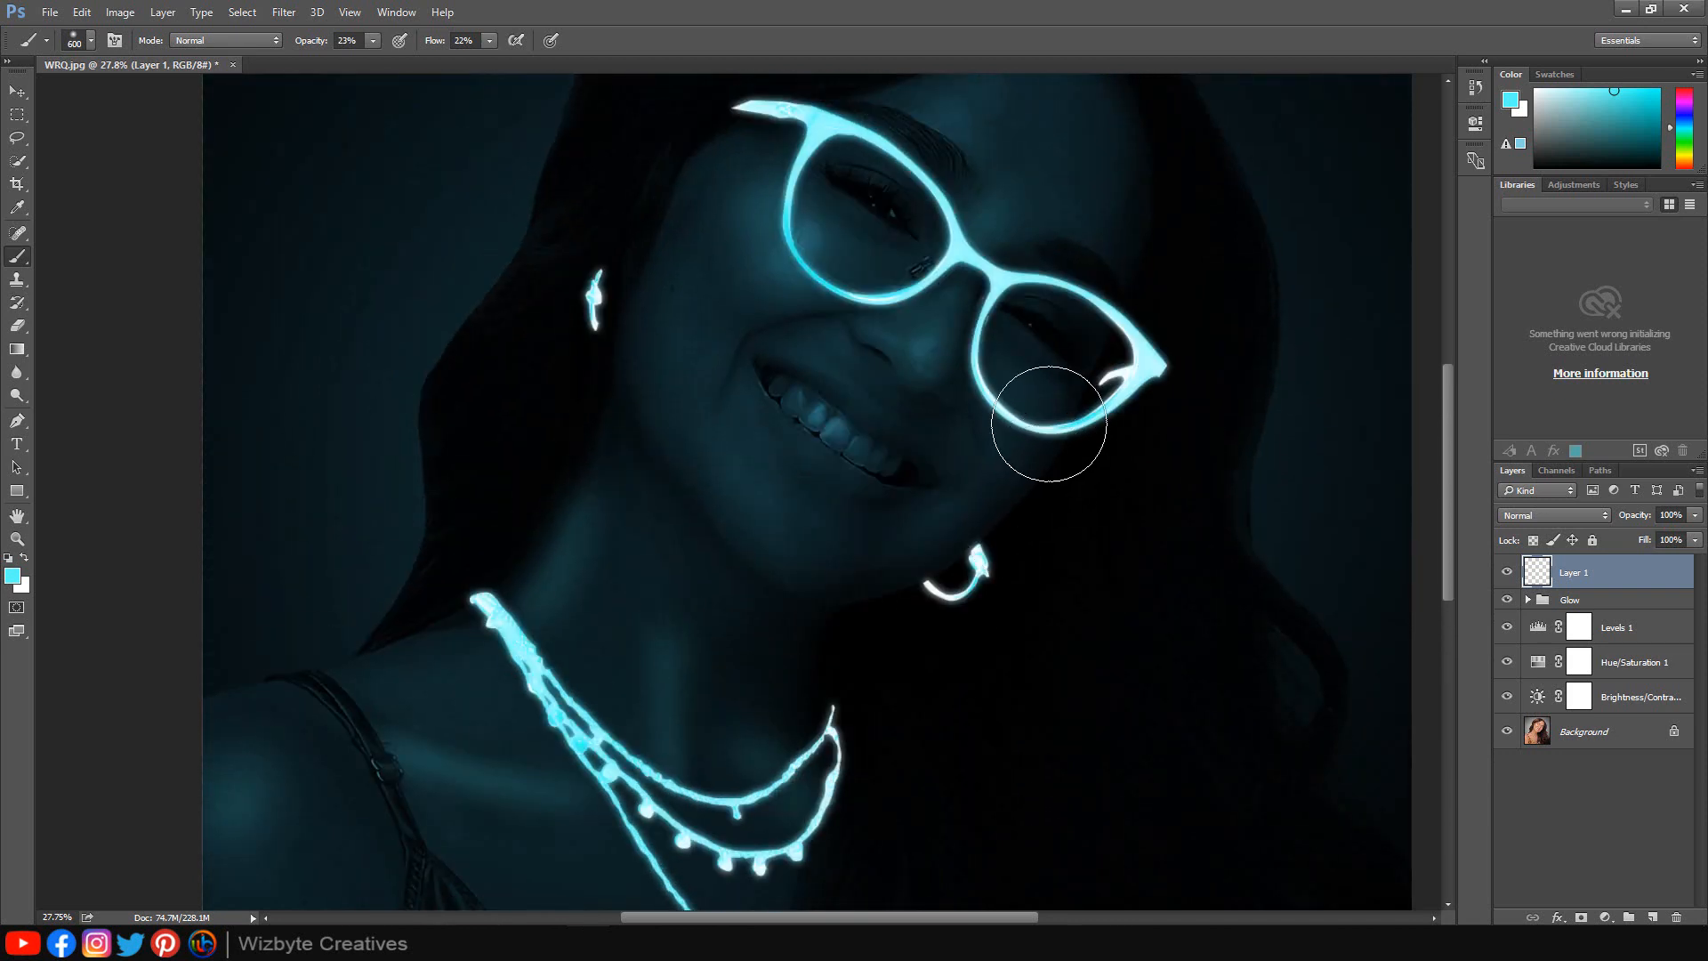
mouse_move(1061, 362)
mouse_down()
mouse_move(1037, 254)
mouse_move(960, 171)
mouse_up()
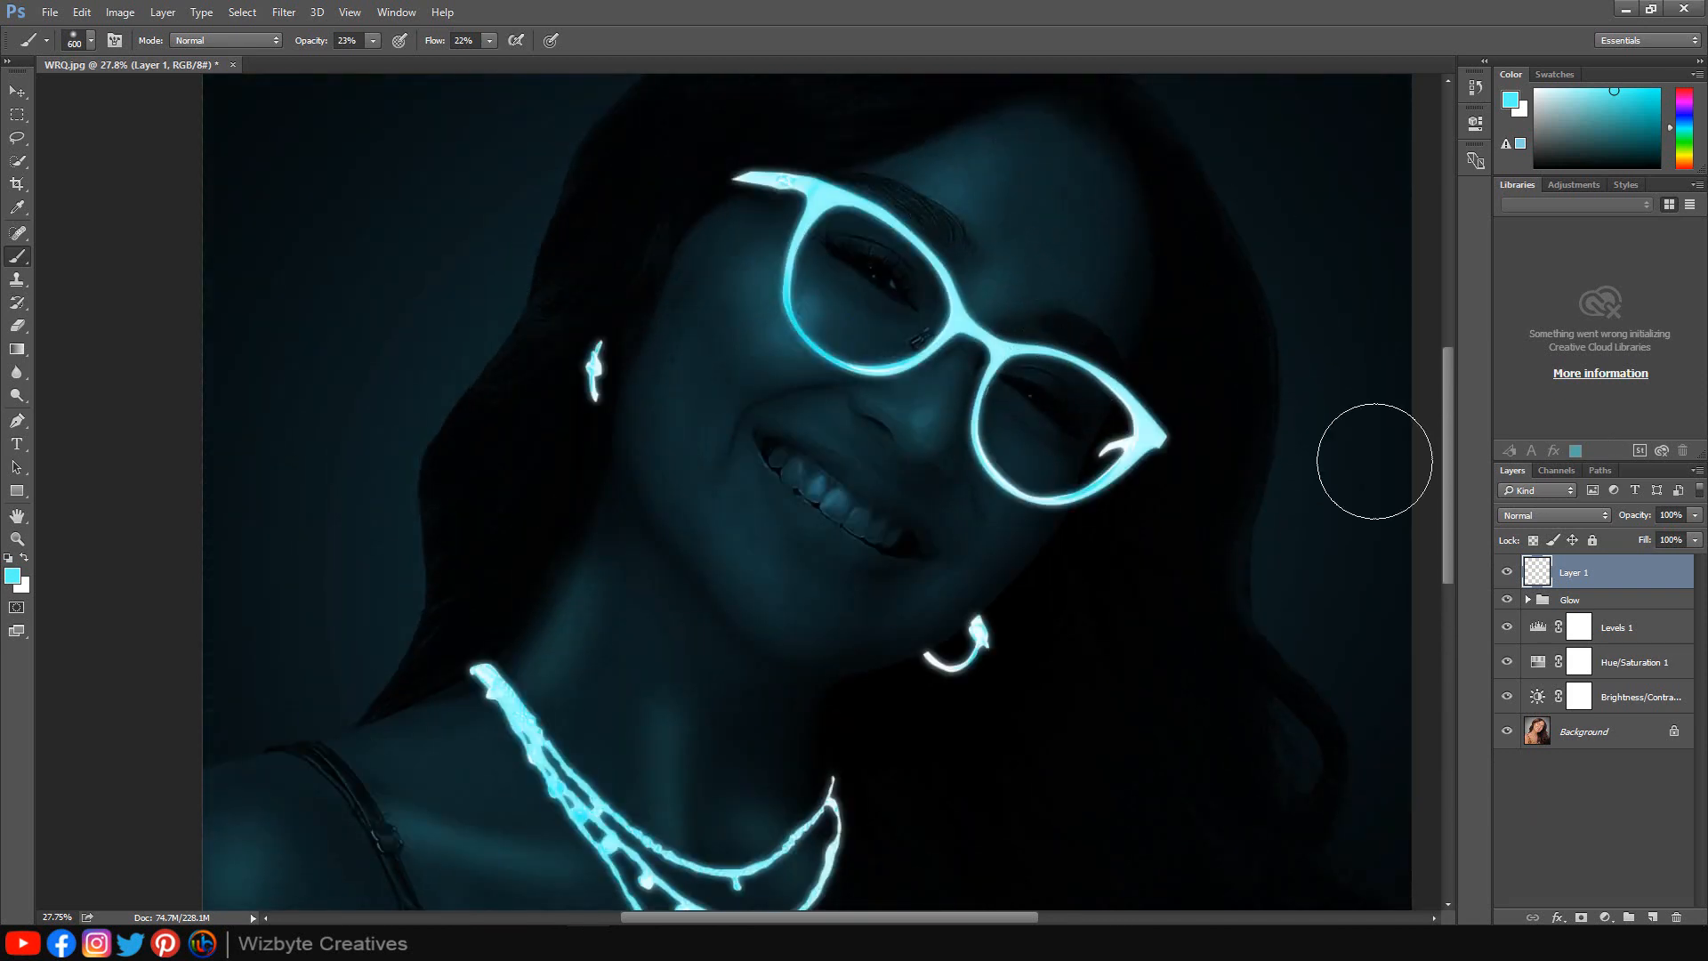
scroll(823, 538, down, 1)
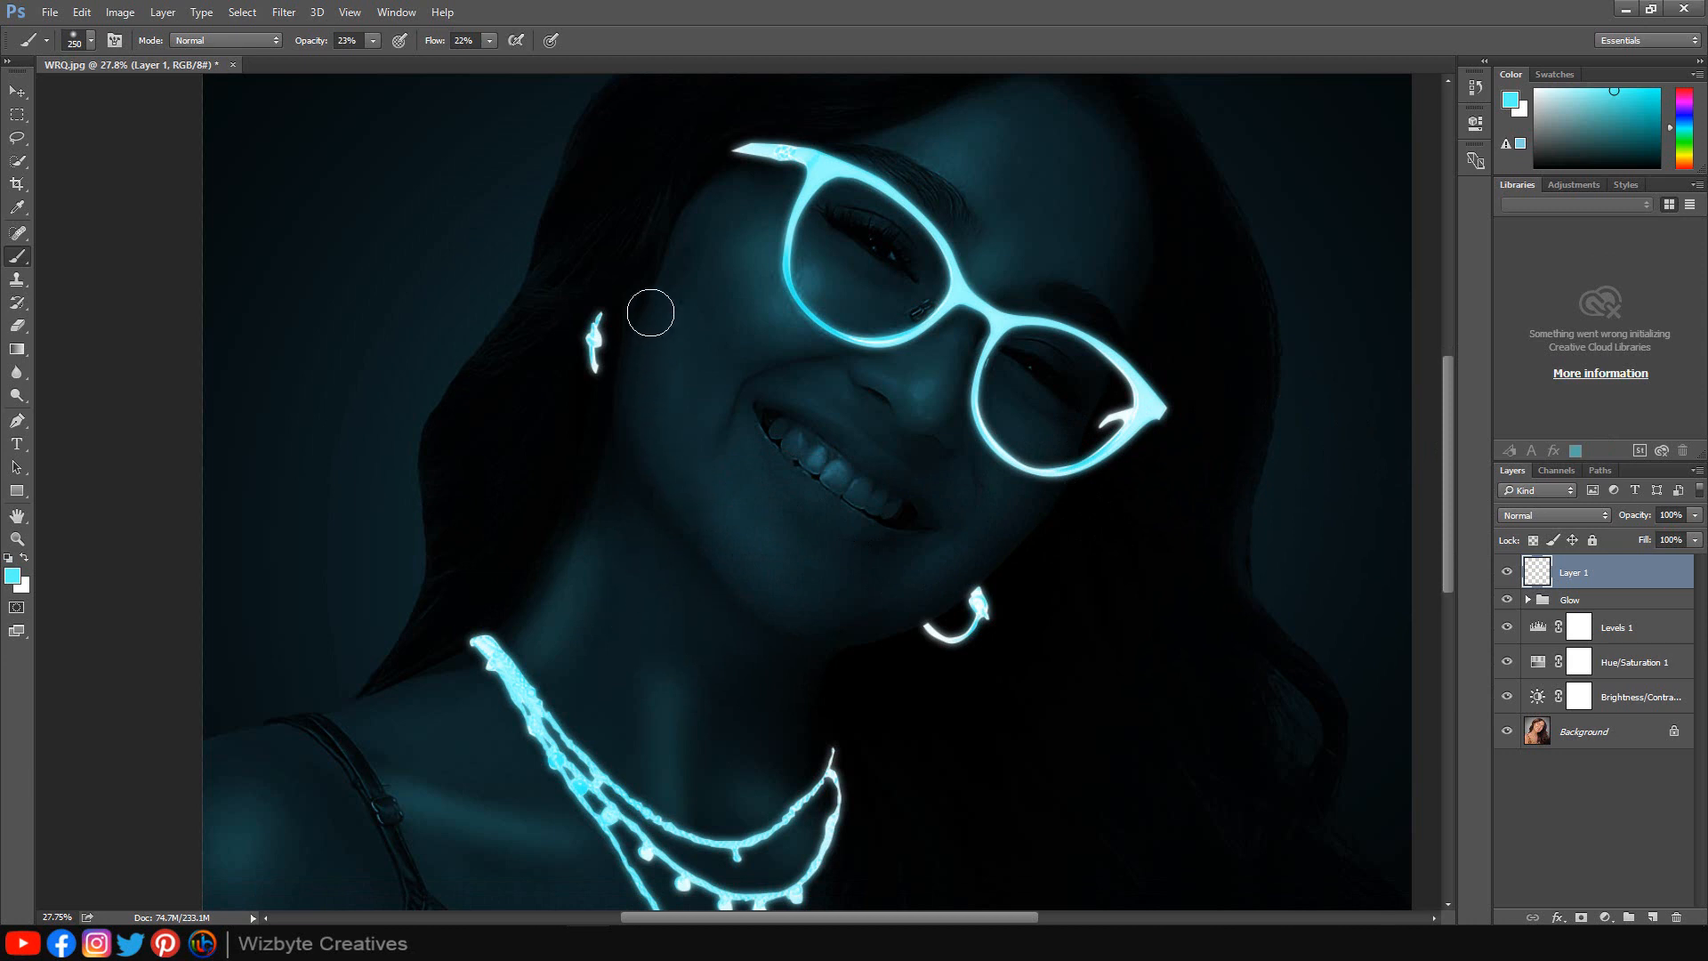
scroll(961, 408, up, 5)
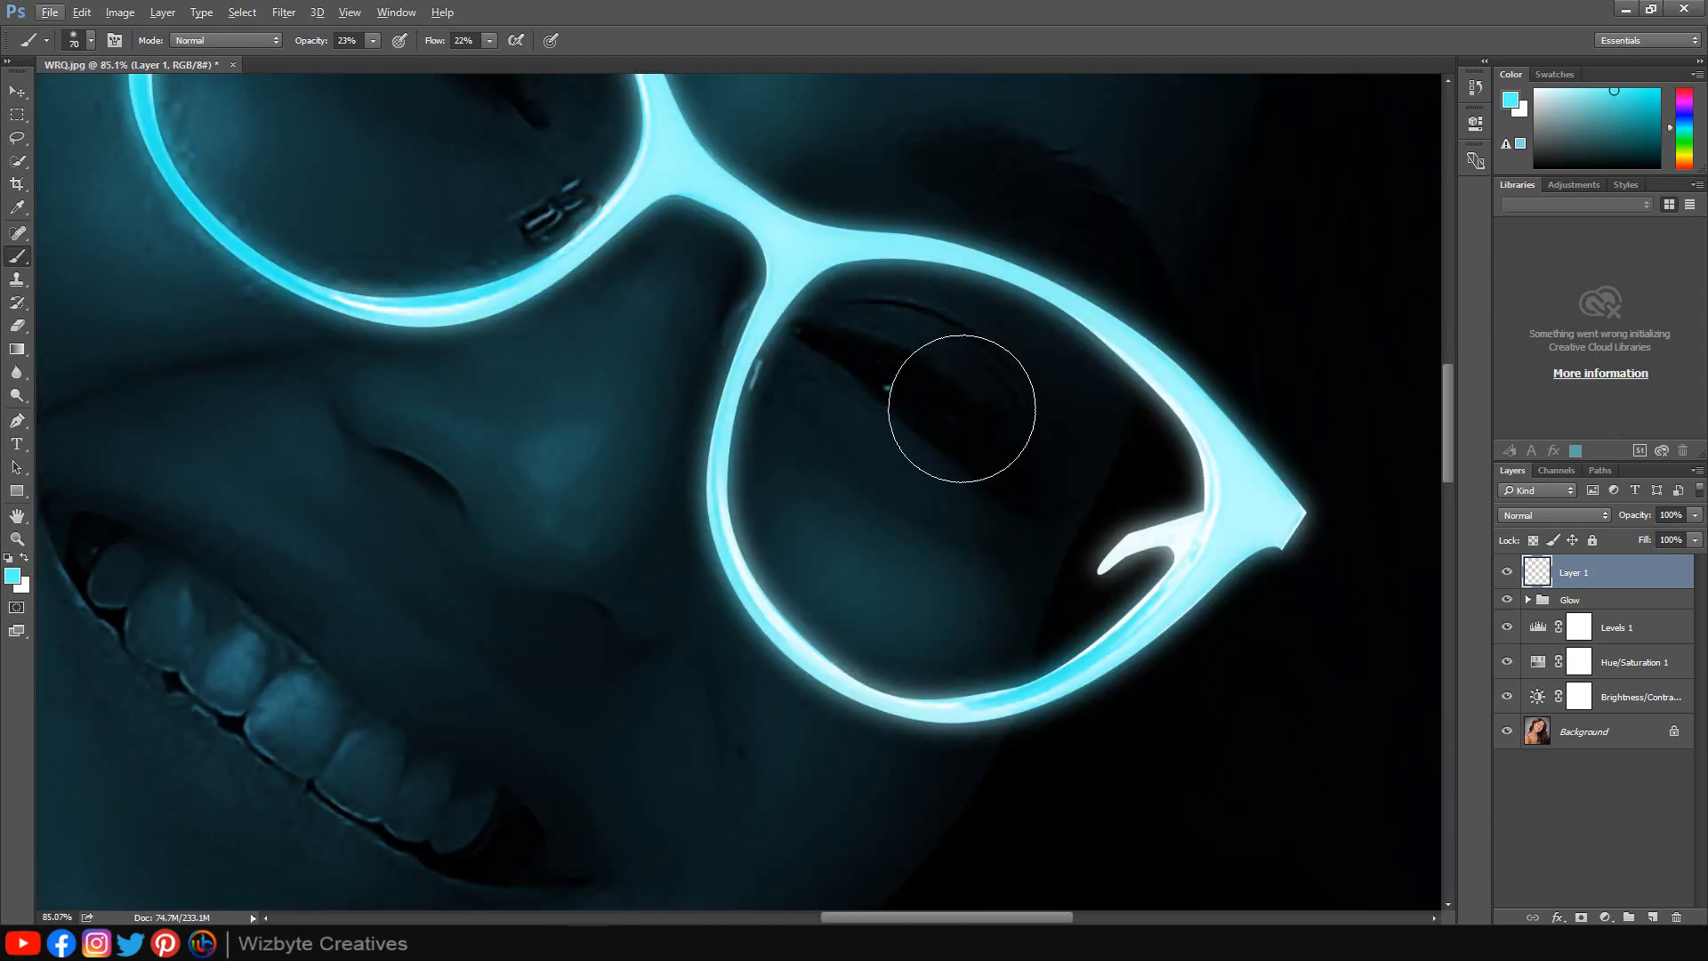
mouse_move(1012, 348)
mouse_down()
mouse_move(1059, 431)
mouse_move(1121, 454)
mouse_move(1071, 537)
mouse_move(1088, 570)
mouse_up()
key(ctrl+alt+z)
key(ctrl+alt+z)
key(ctrl+alt+z)
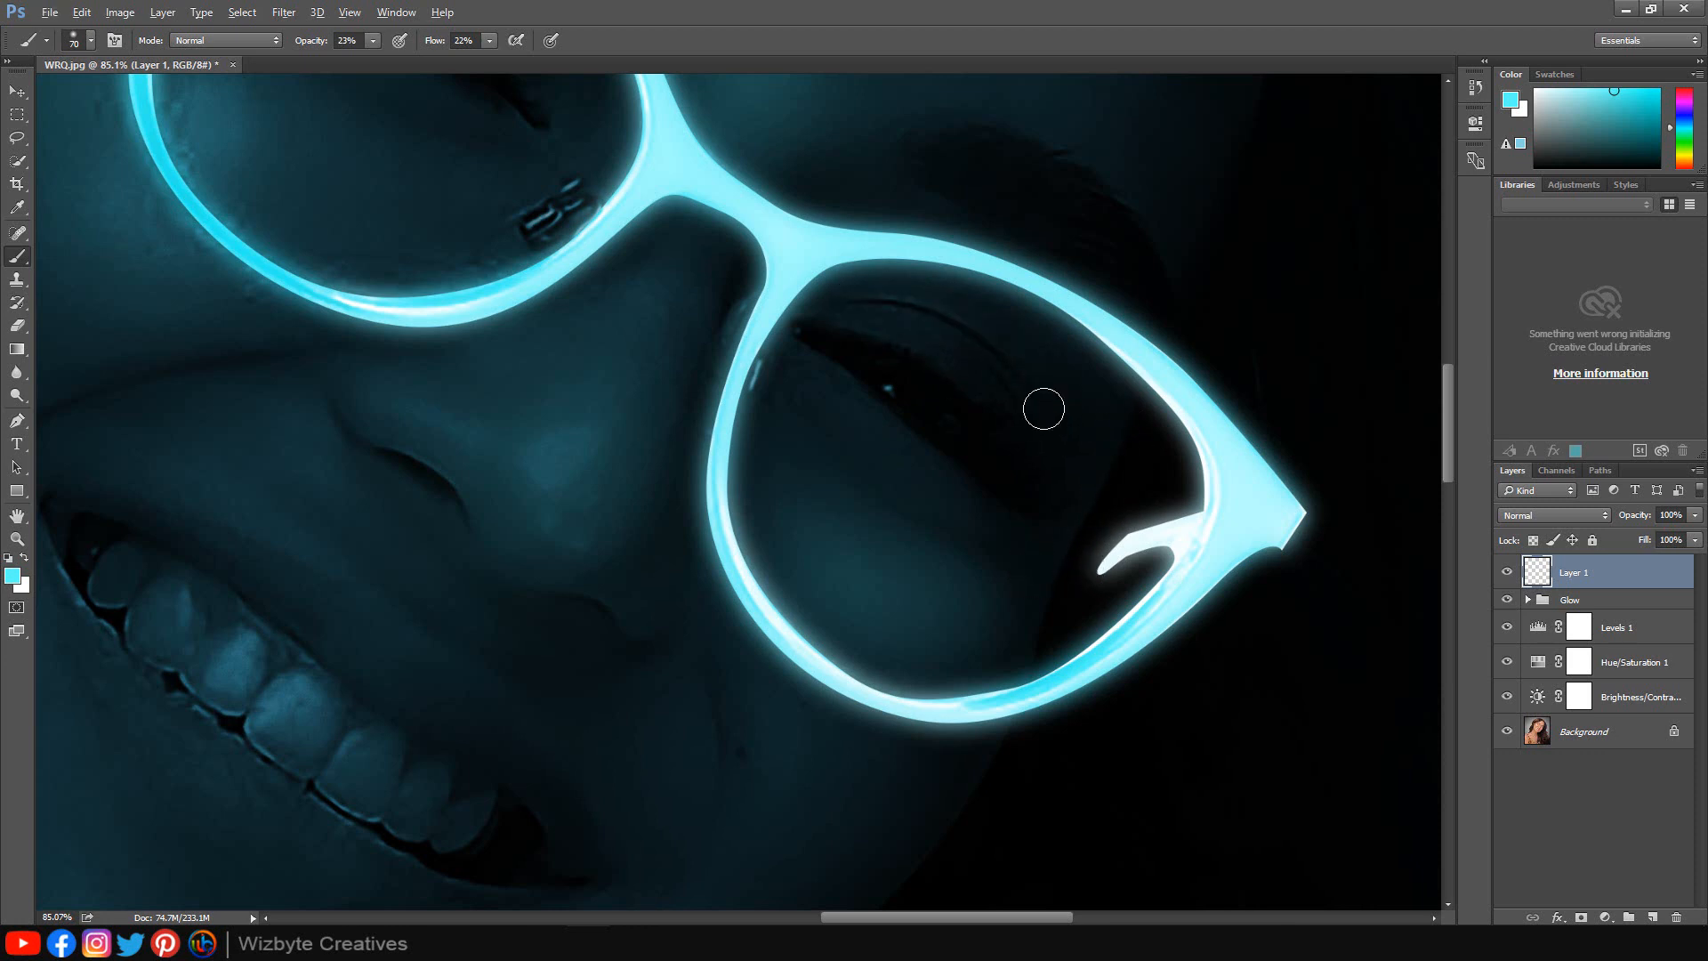
Paint faint light inside the right lens with a brush about 50 px.
mouse_move(1042, 393)
mouse_down()
mouse_move(998, 348)
mouse_move(838, 303)
mouse_up()
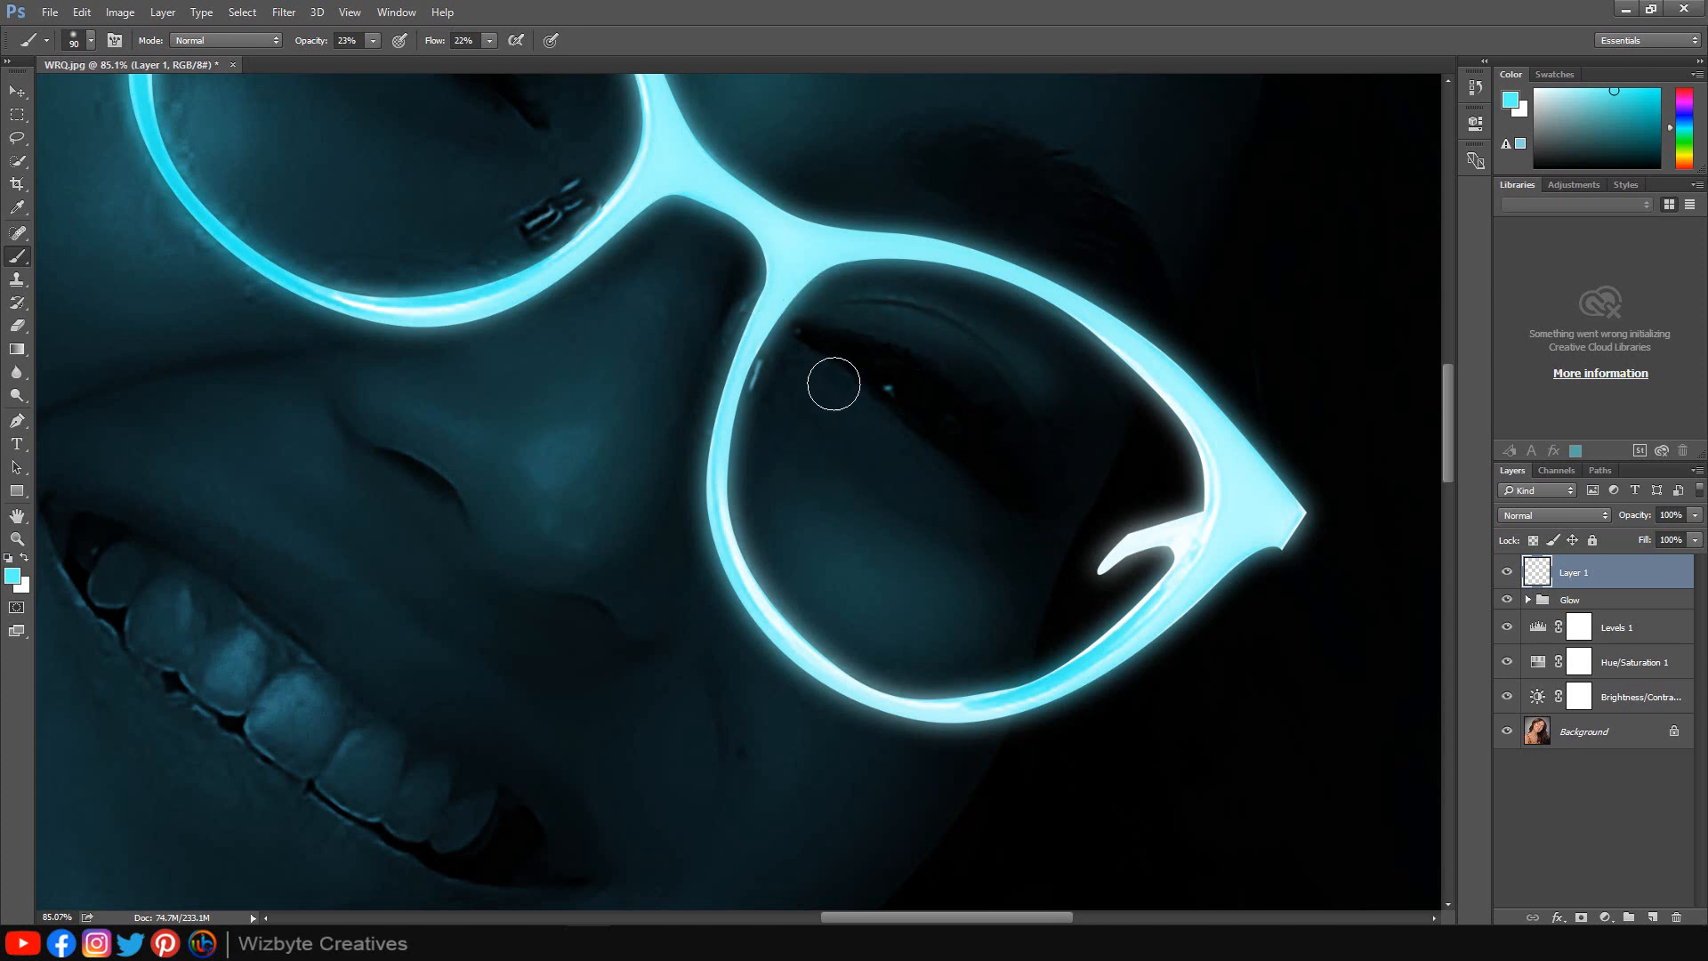
drag(836, 381, 978, 489)
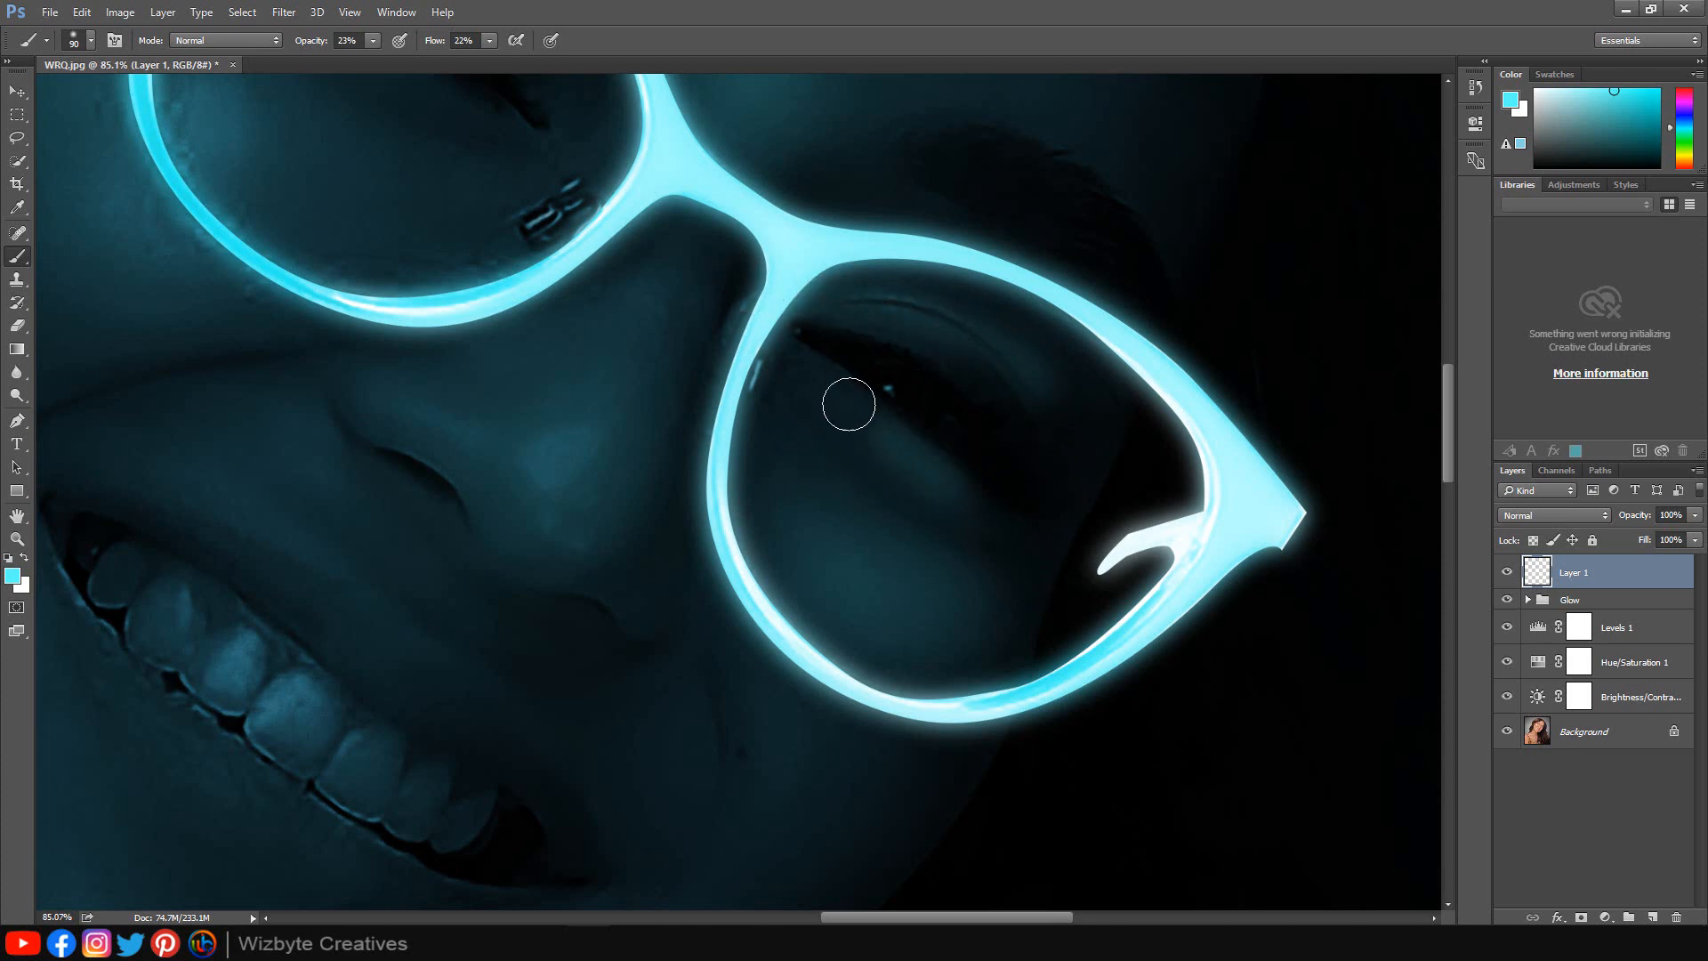
drag(708, 382, 925, 543)
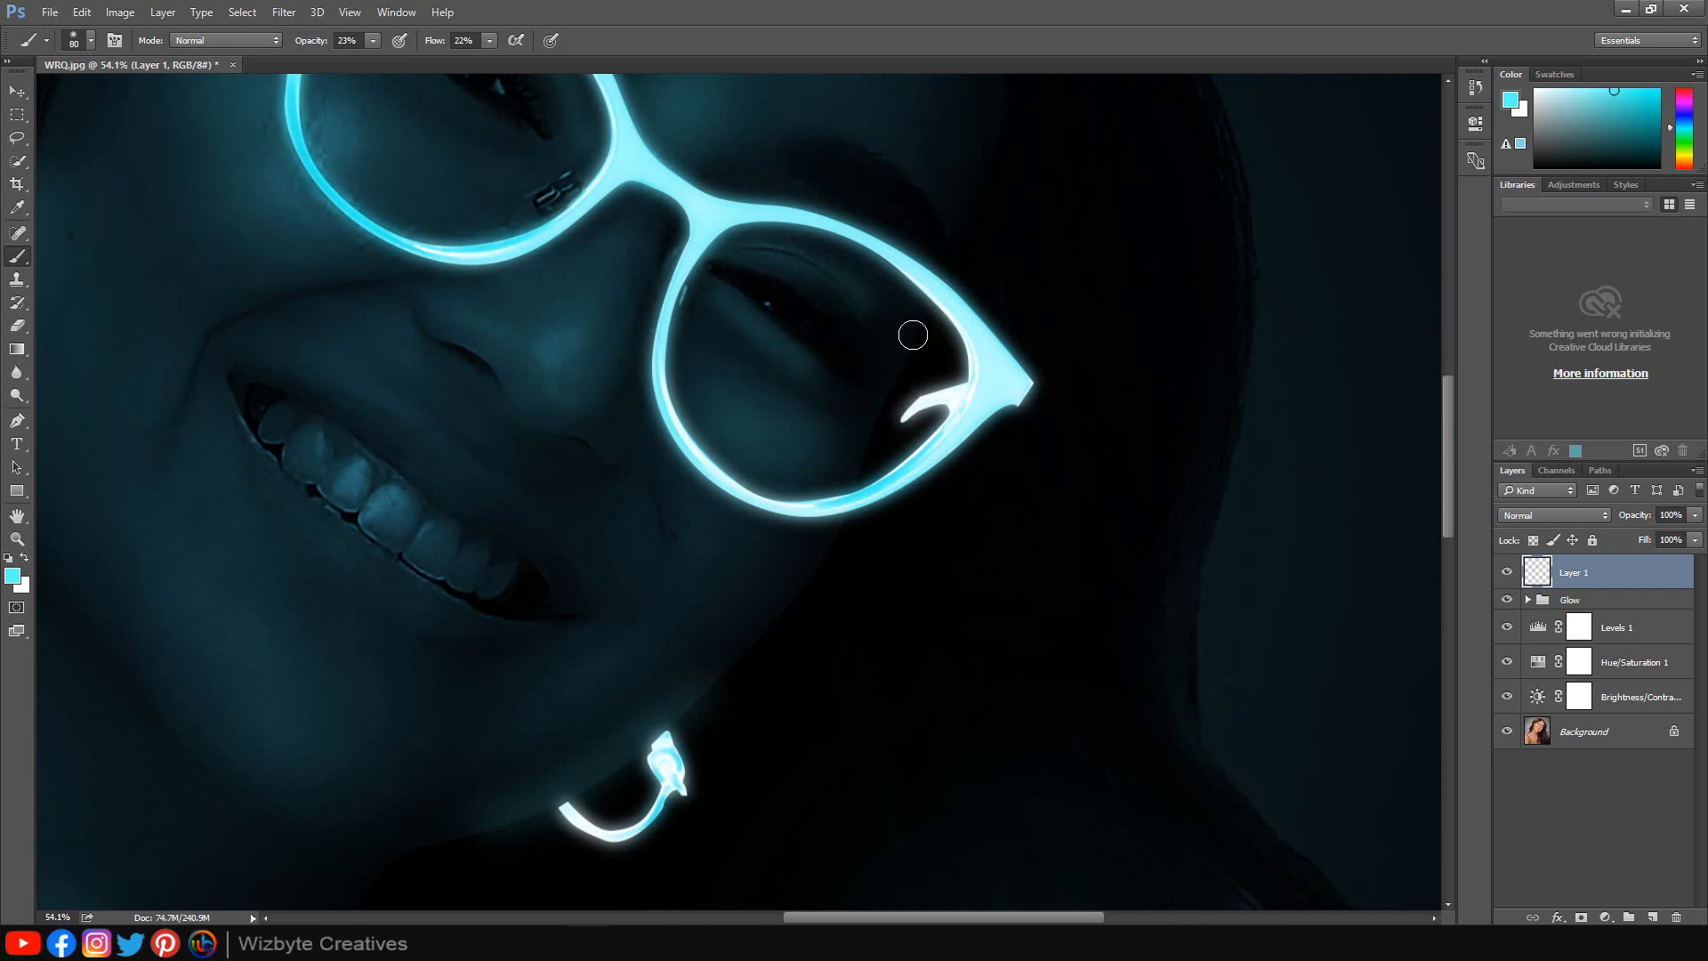
Set the painted layer's blend mode to Overlay and switch to the Move tool.
key(ctrl+0)
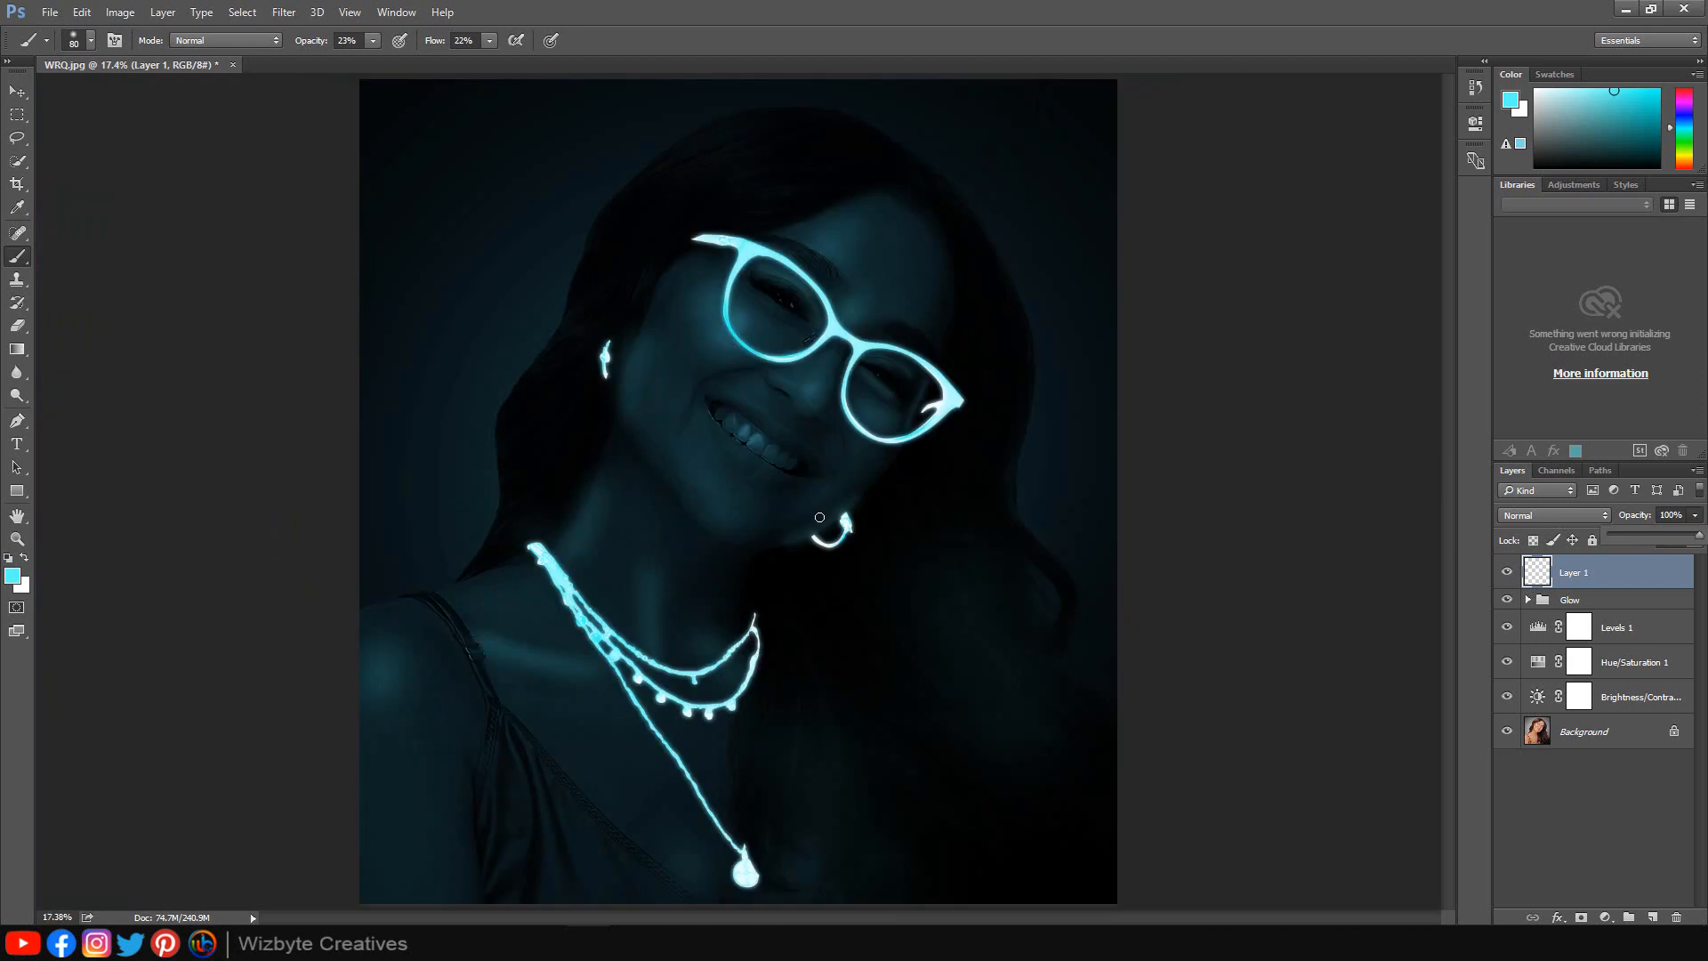
click(1562, 516)
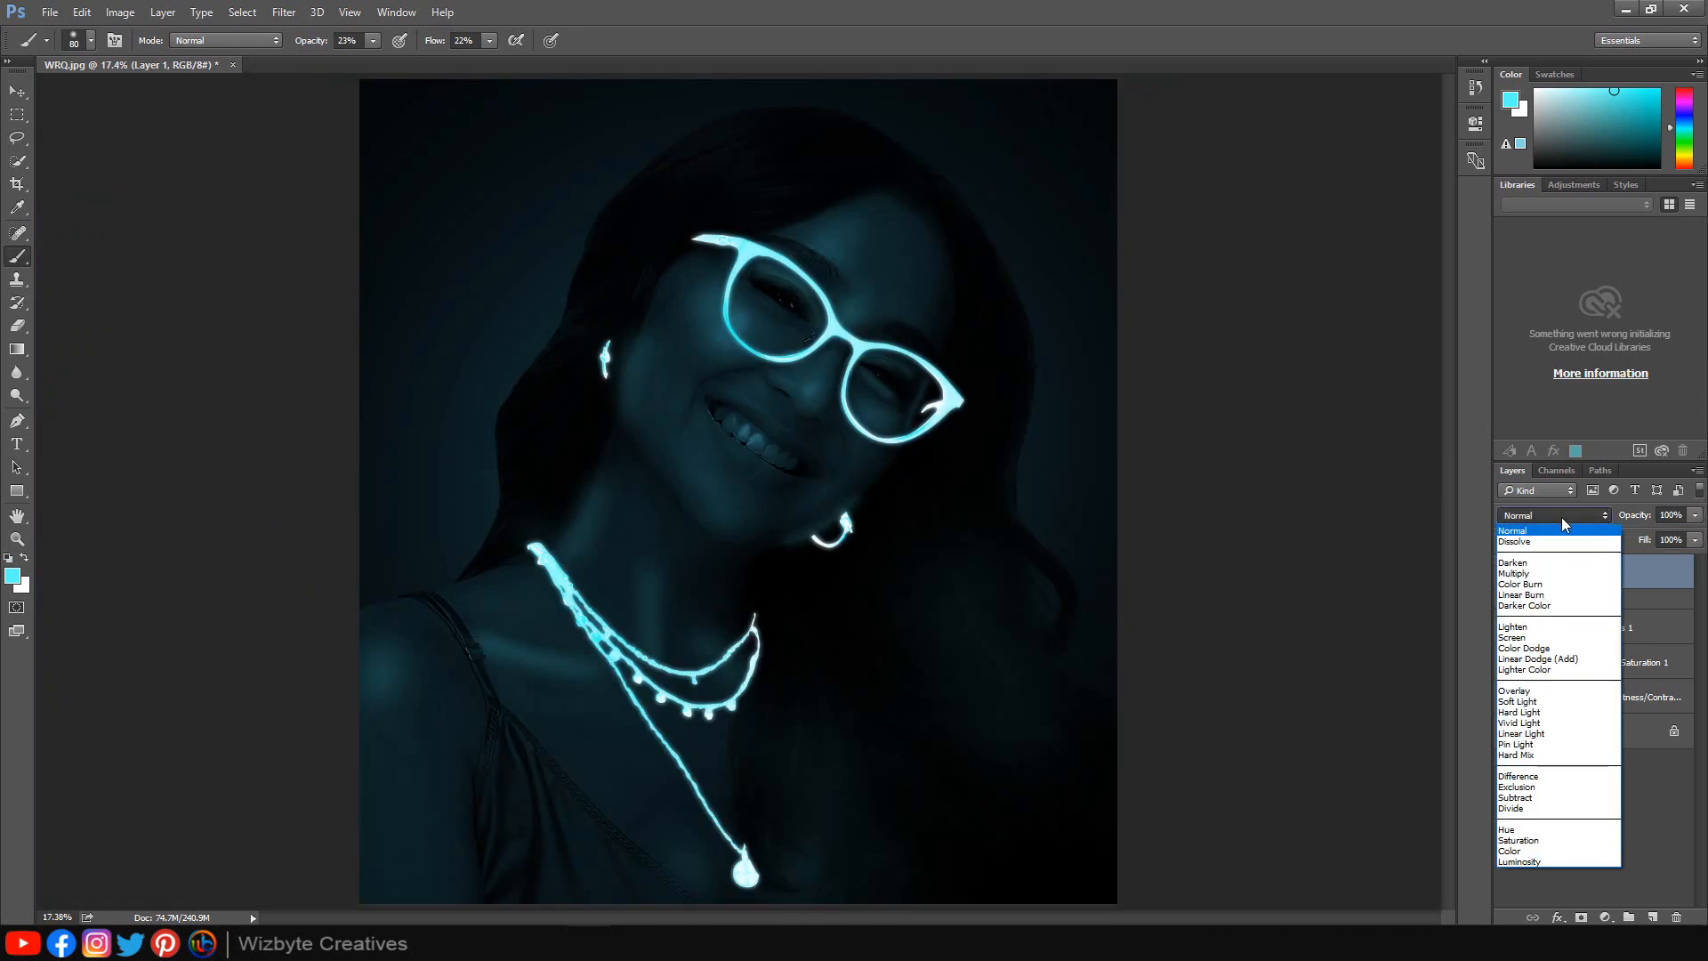
click(1530, 691)
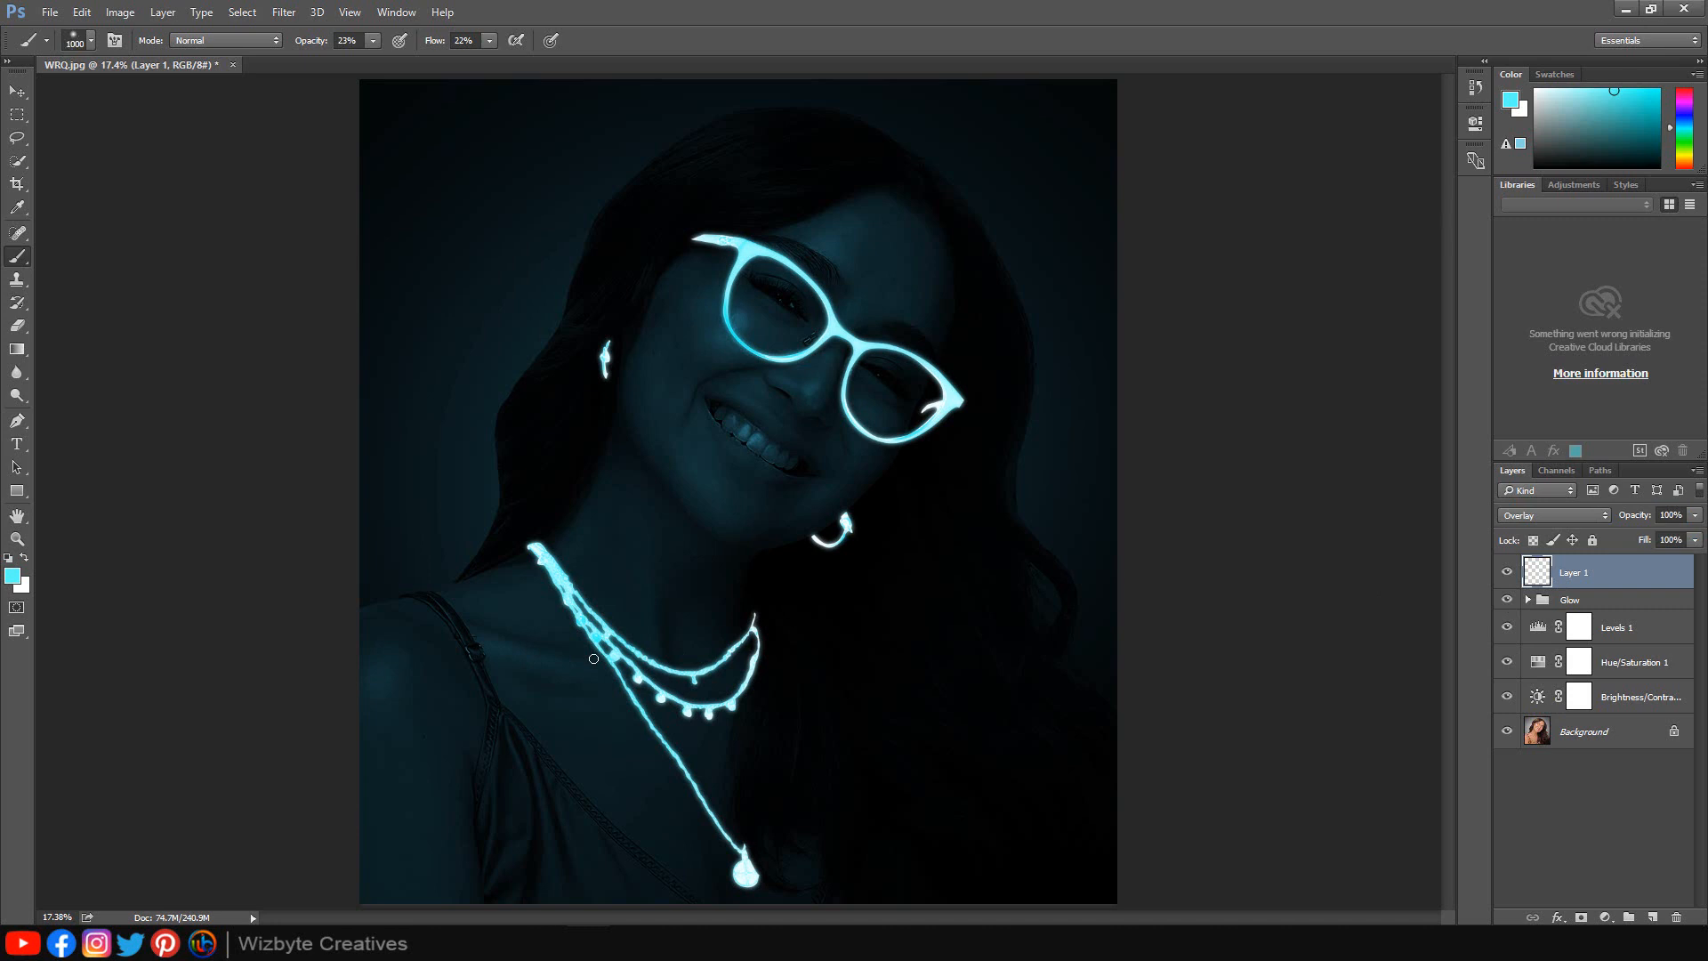
drag(374, 671, 380, 667)
key(v)
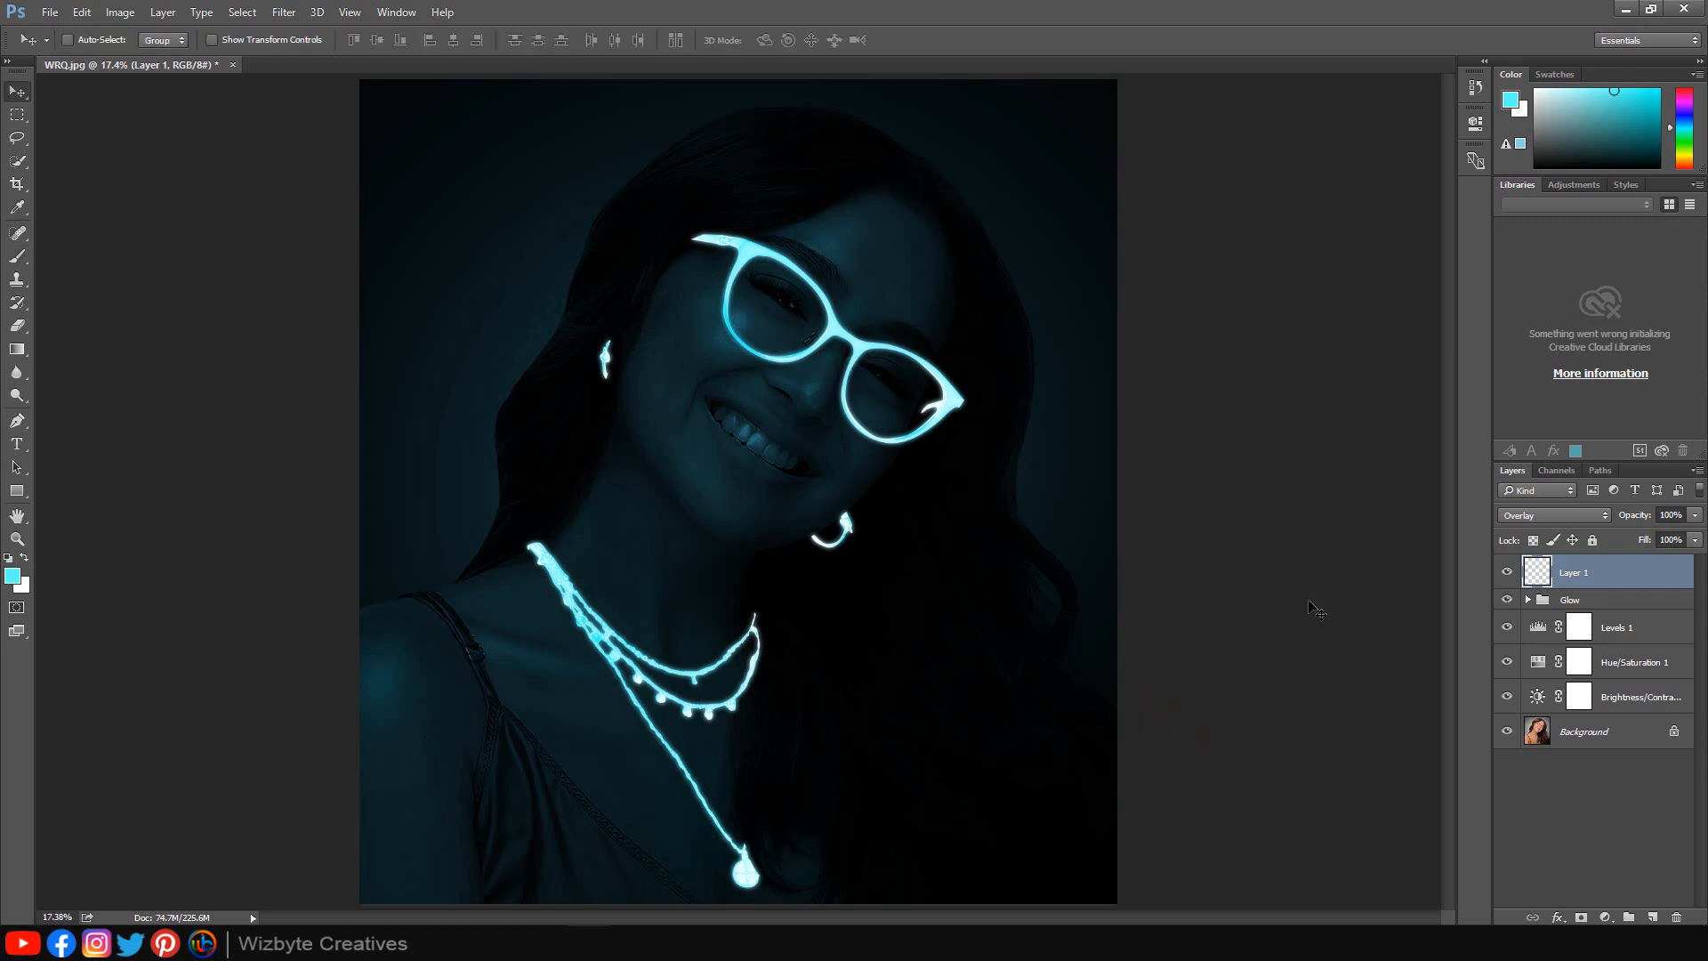
Add a Hue/Saturation adjustment layer, enable Colorize, and set hue 202 and saturation 55.
click(1604, 917)
click(1606, 698)
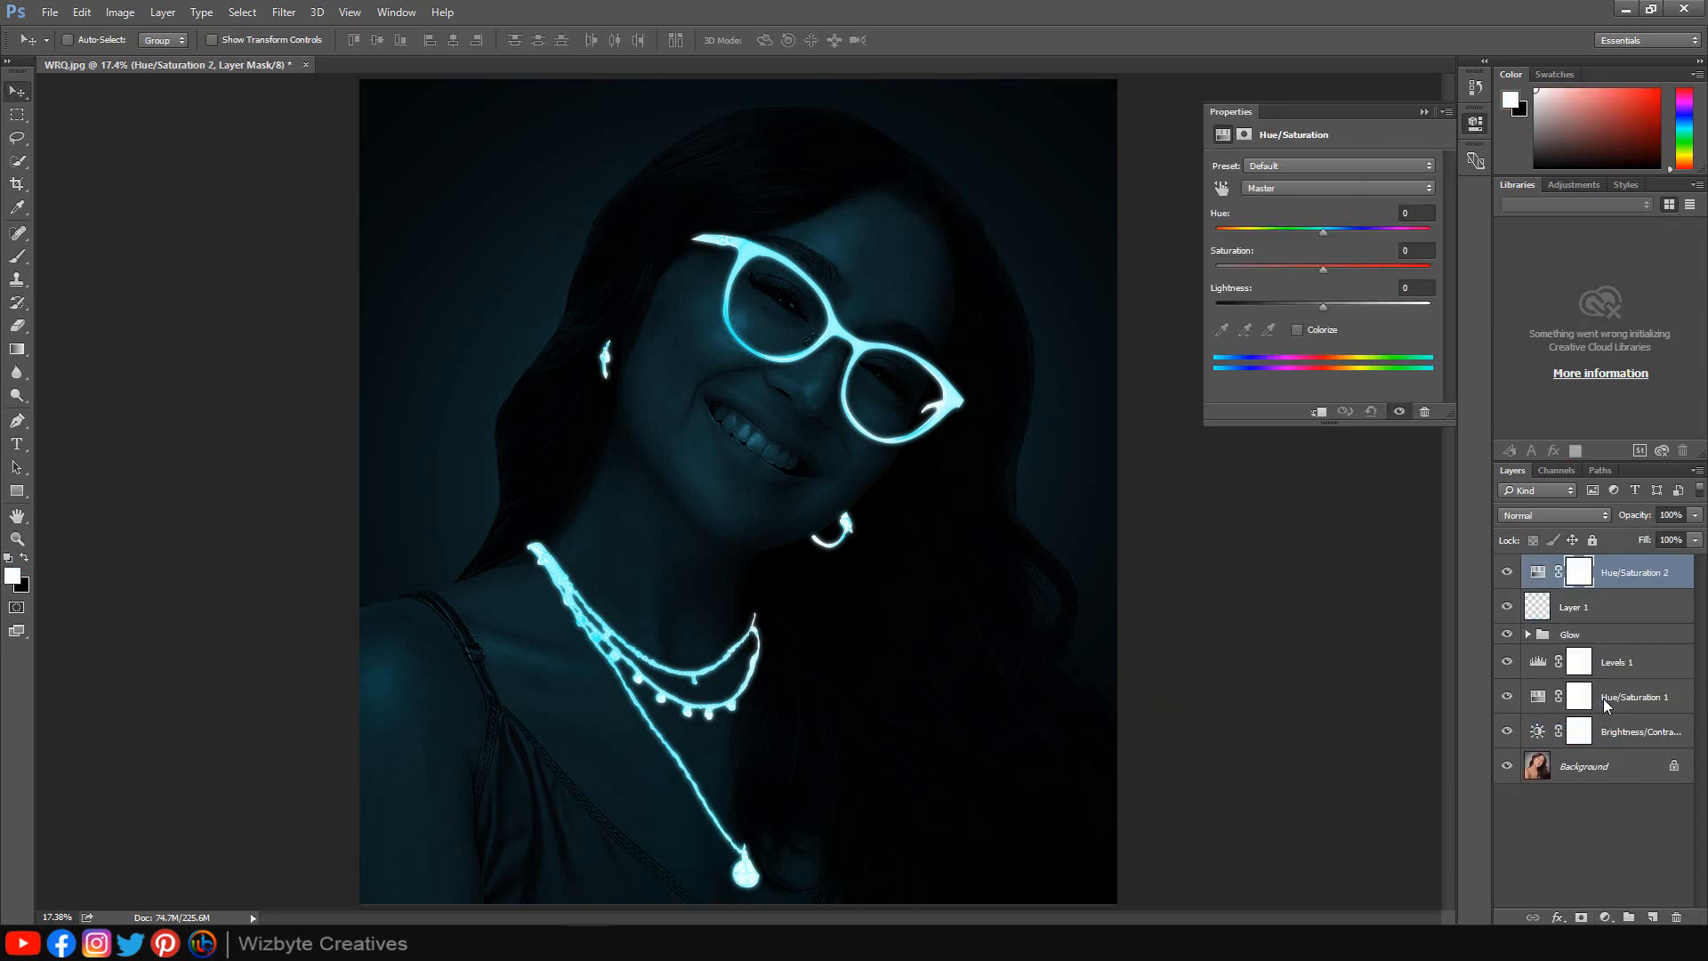
click(1298, 328)
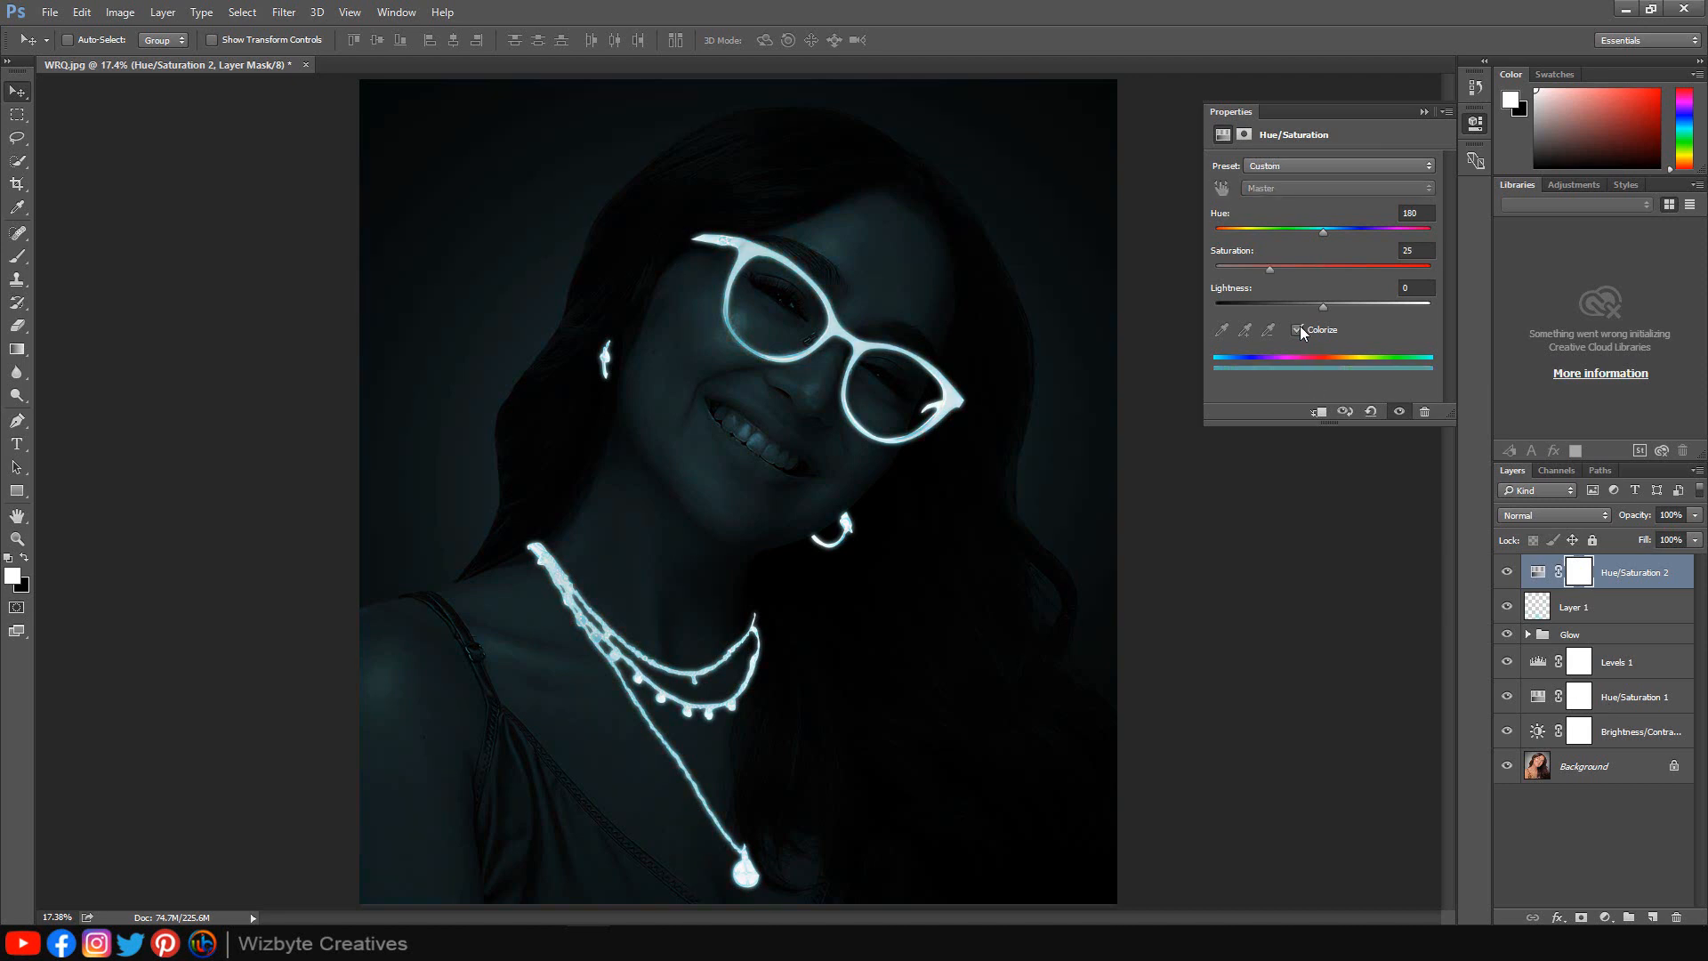
drag(1322, 230, 1331, 233)
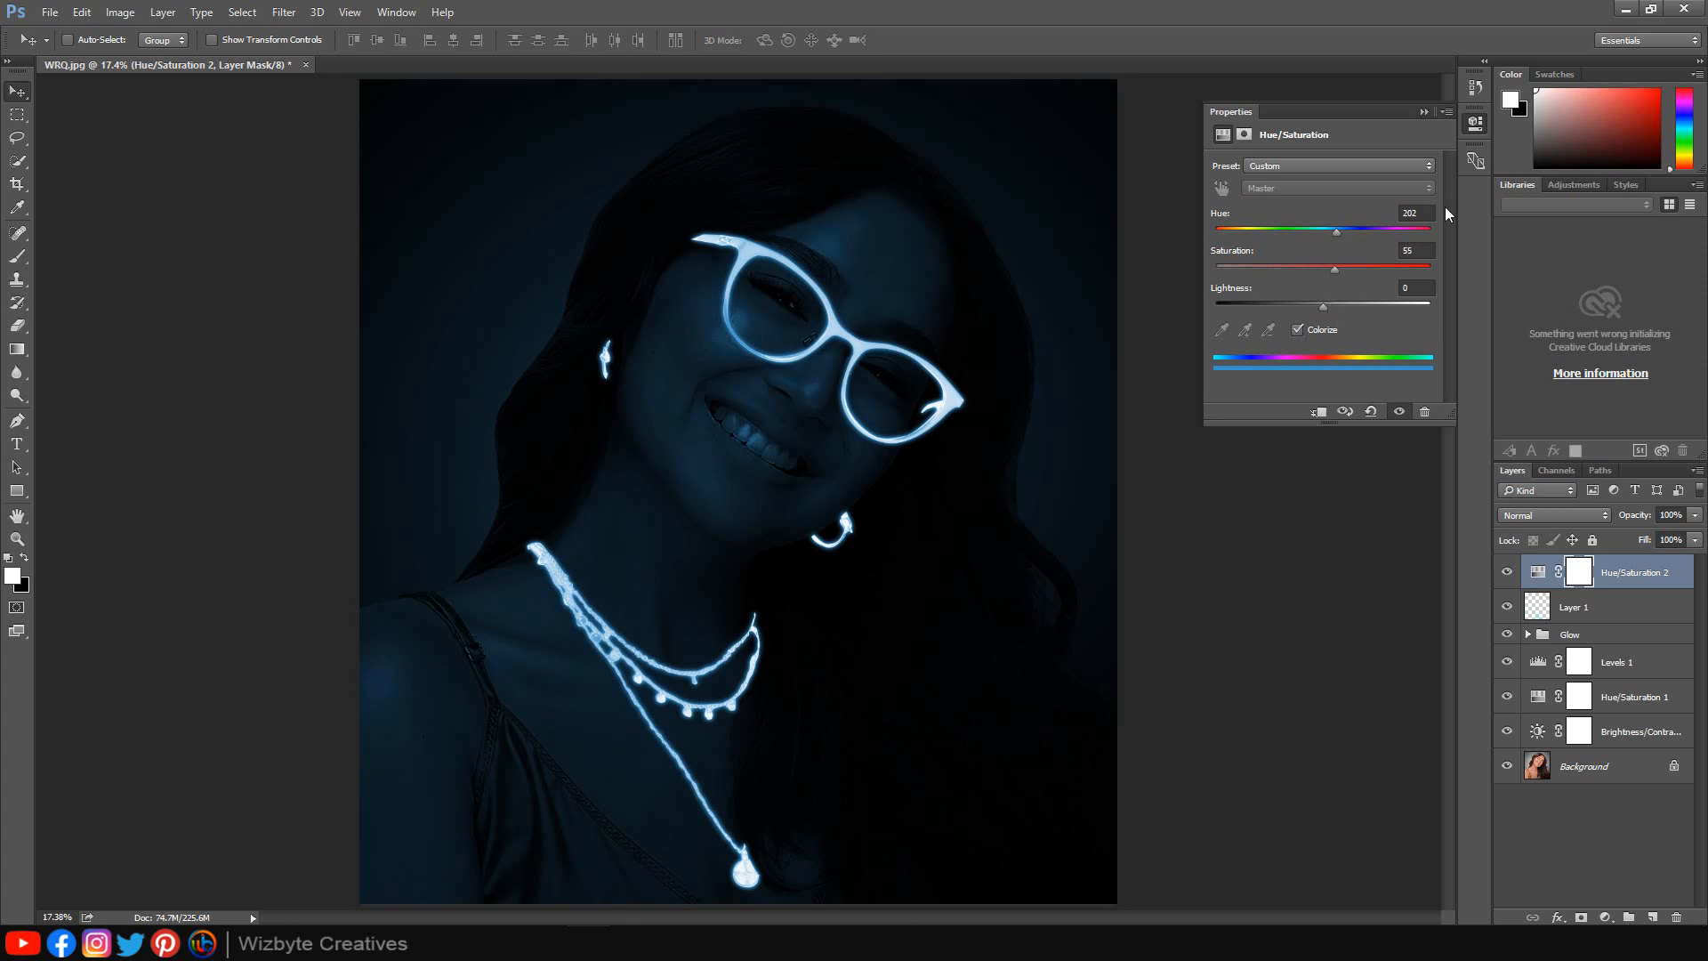
click(1425, 112)
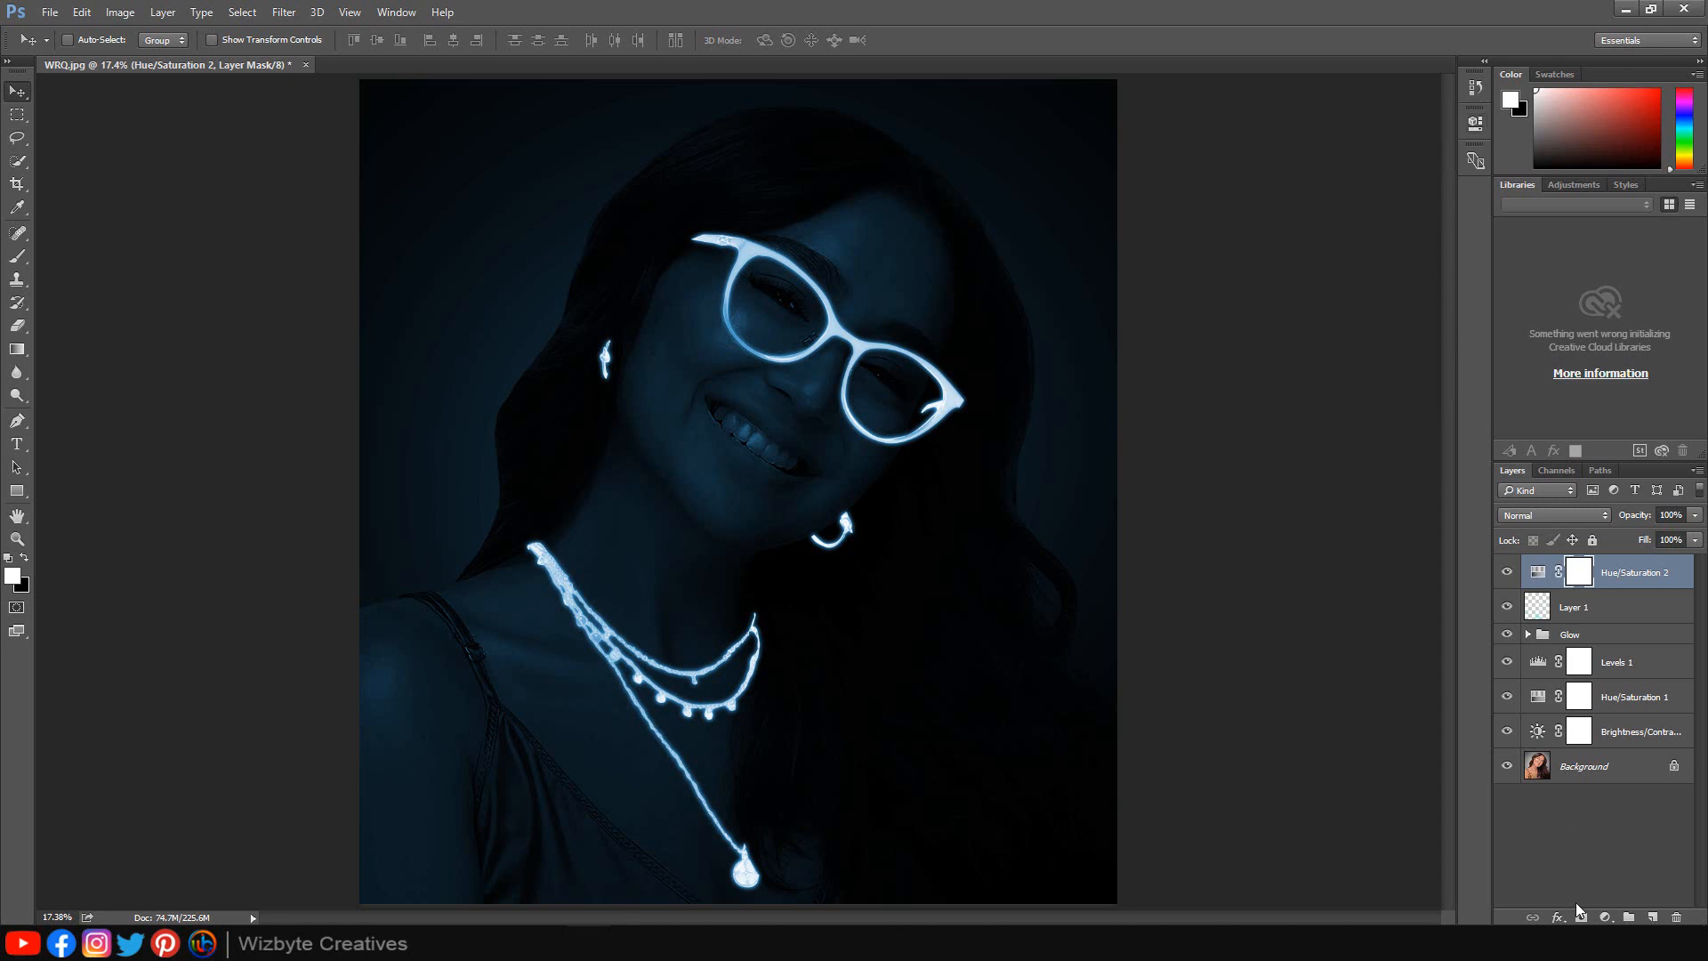
Add a Curves adjustment layer and shape an S-curve to deepen shadows and brighten highlights.
click(1606, 917)
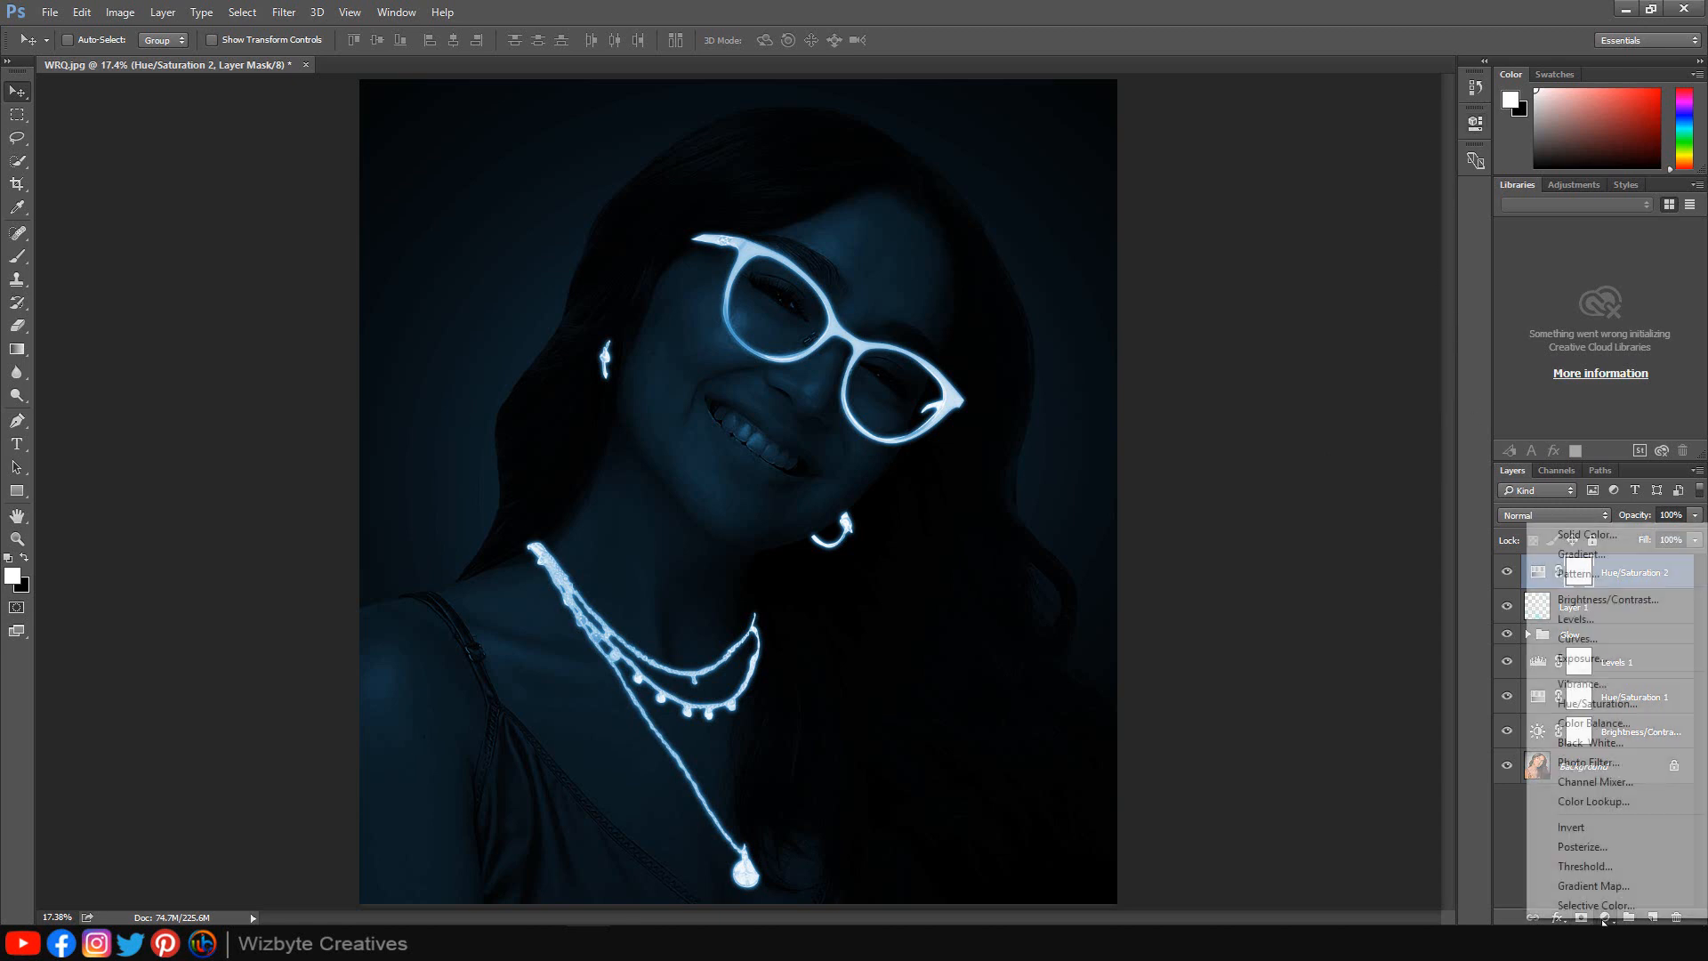
click(1577, 639)
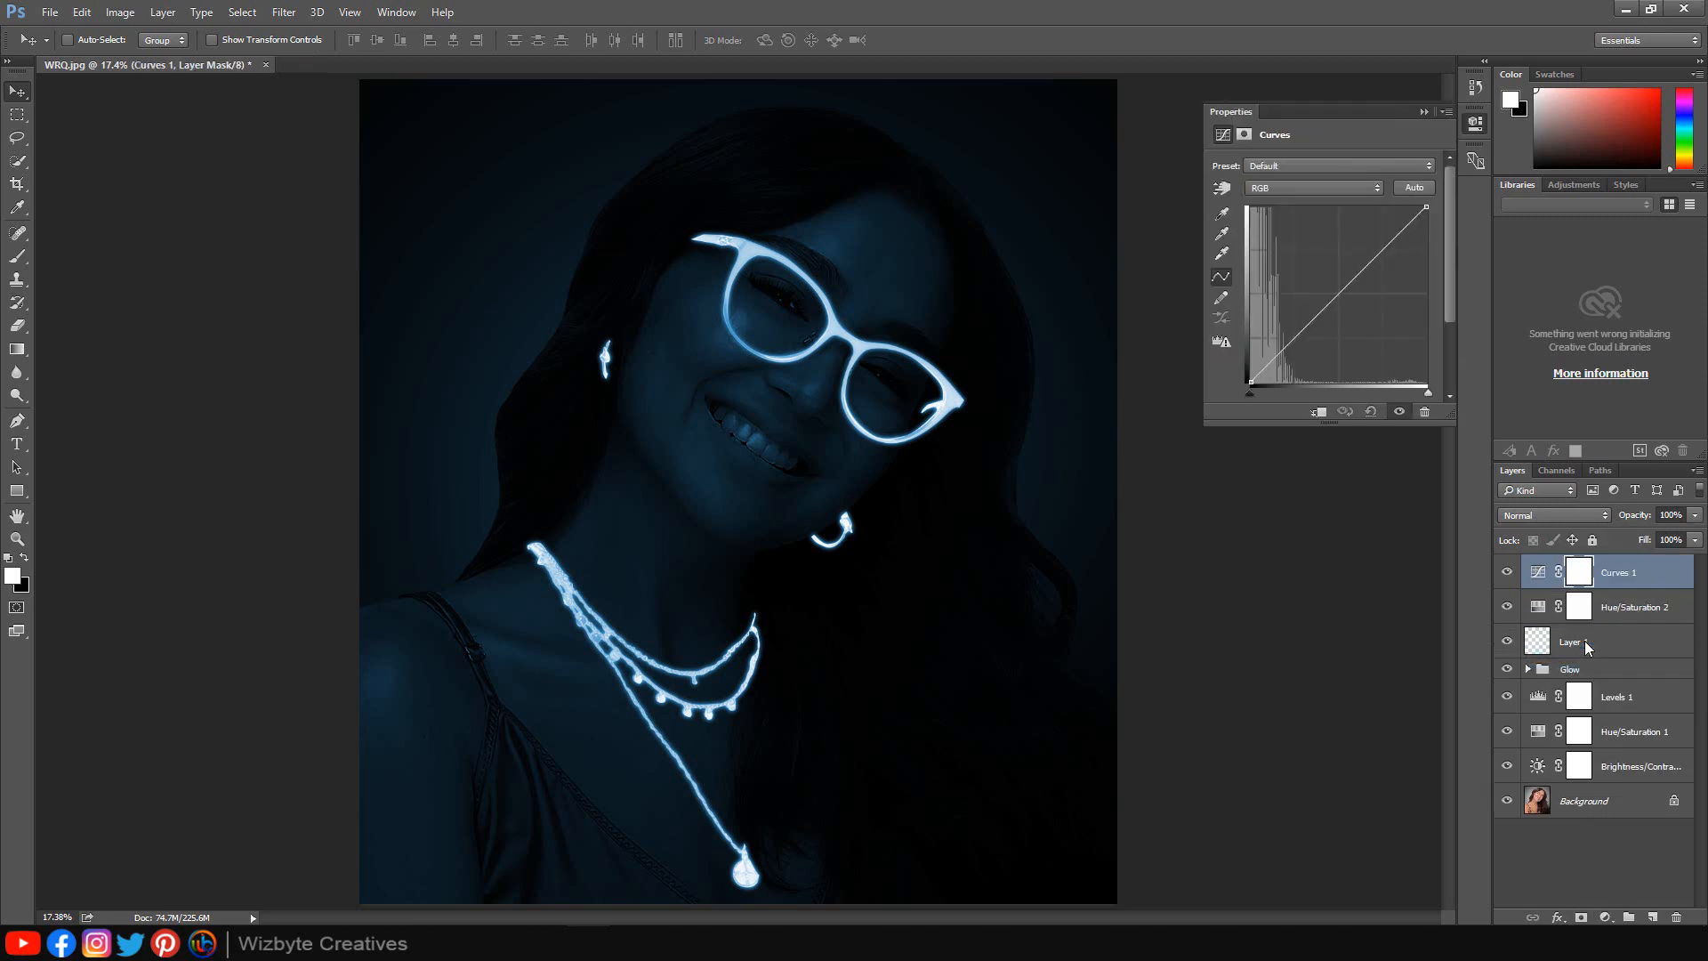
drag(1381, 256, 1355, 246)
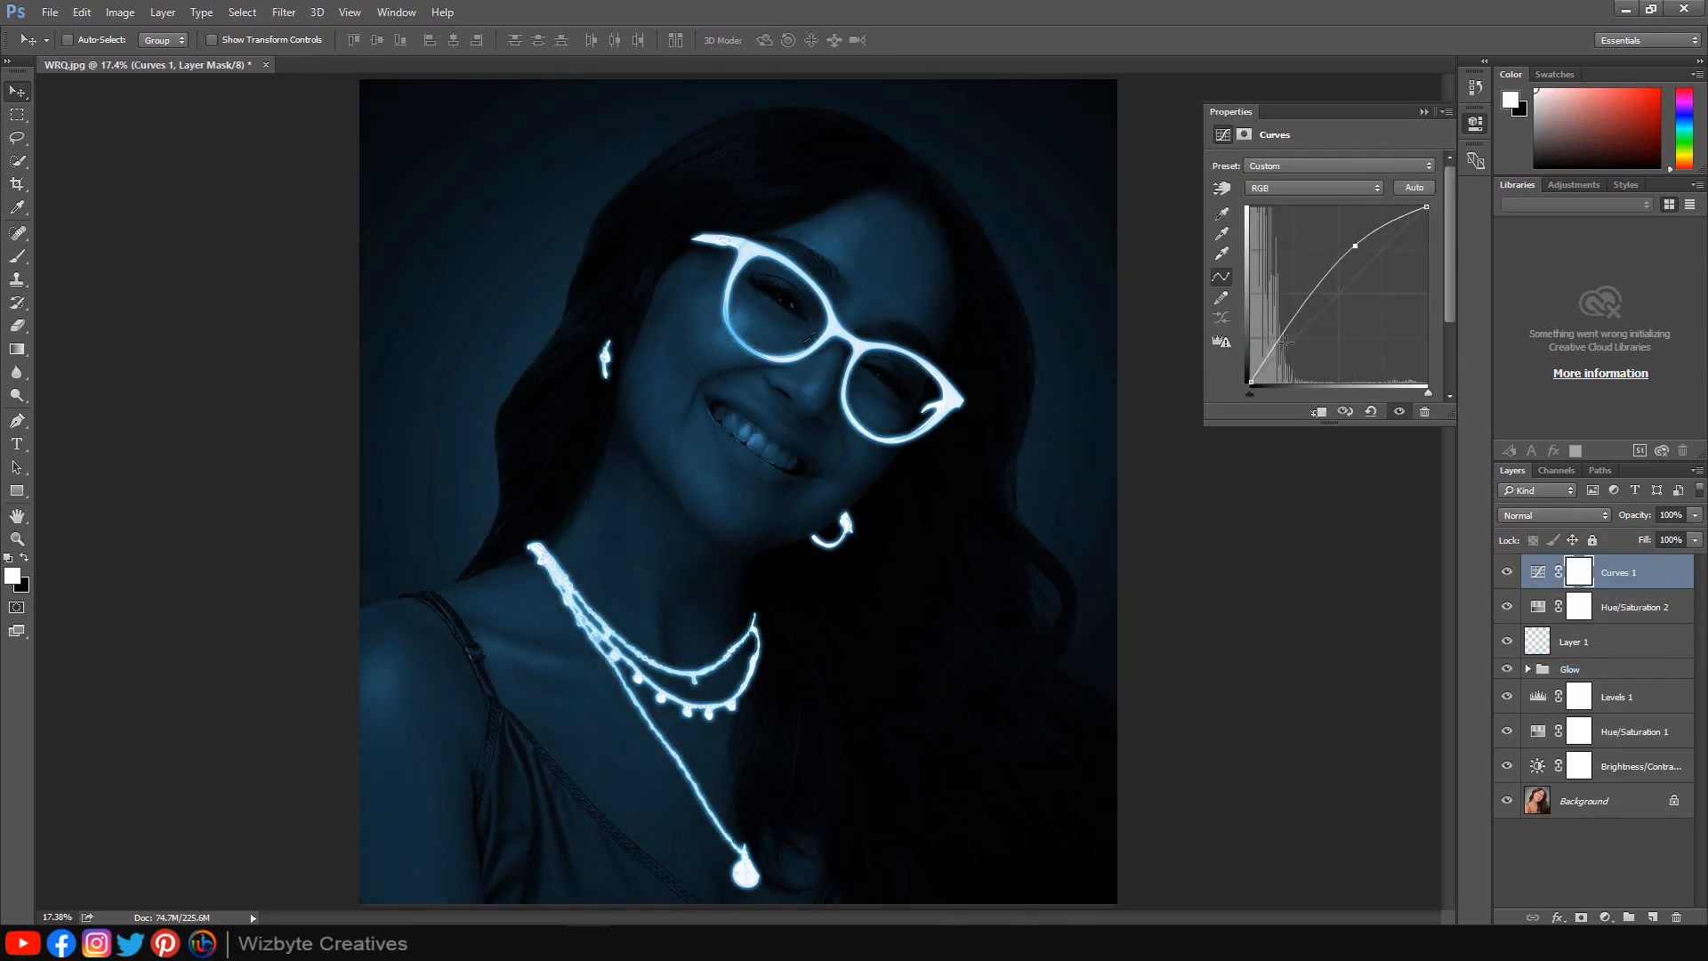
drag(1285, 325, 1300, 340)
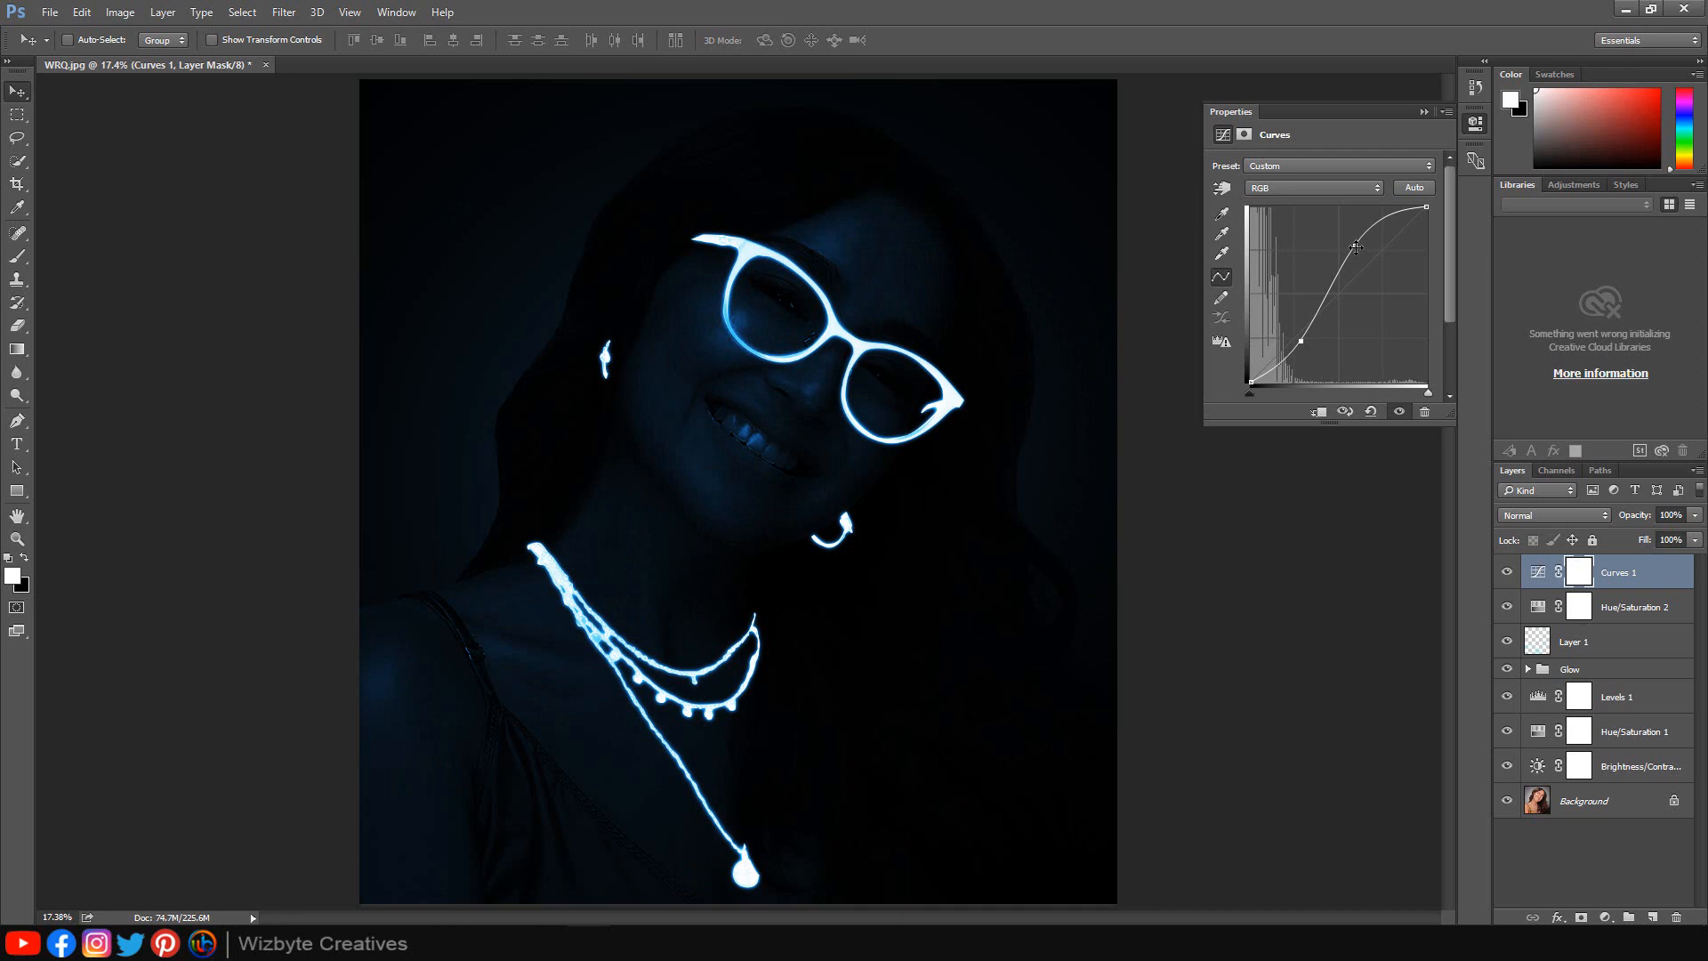
drag(1356, 247, 1349, 261)
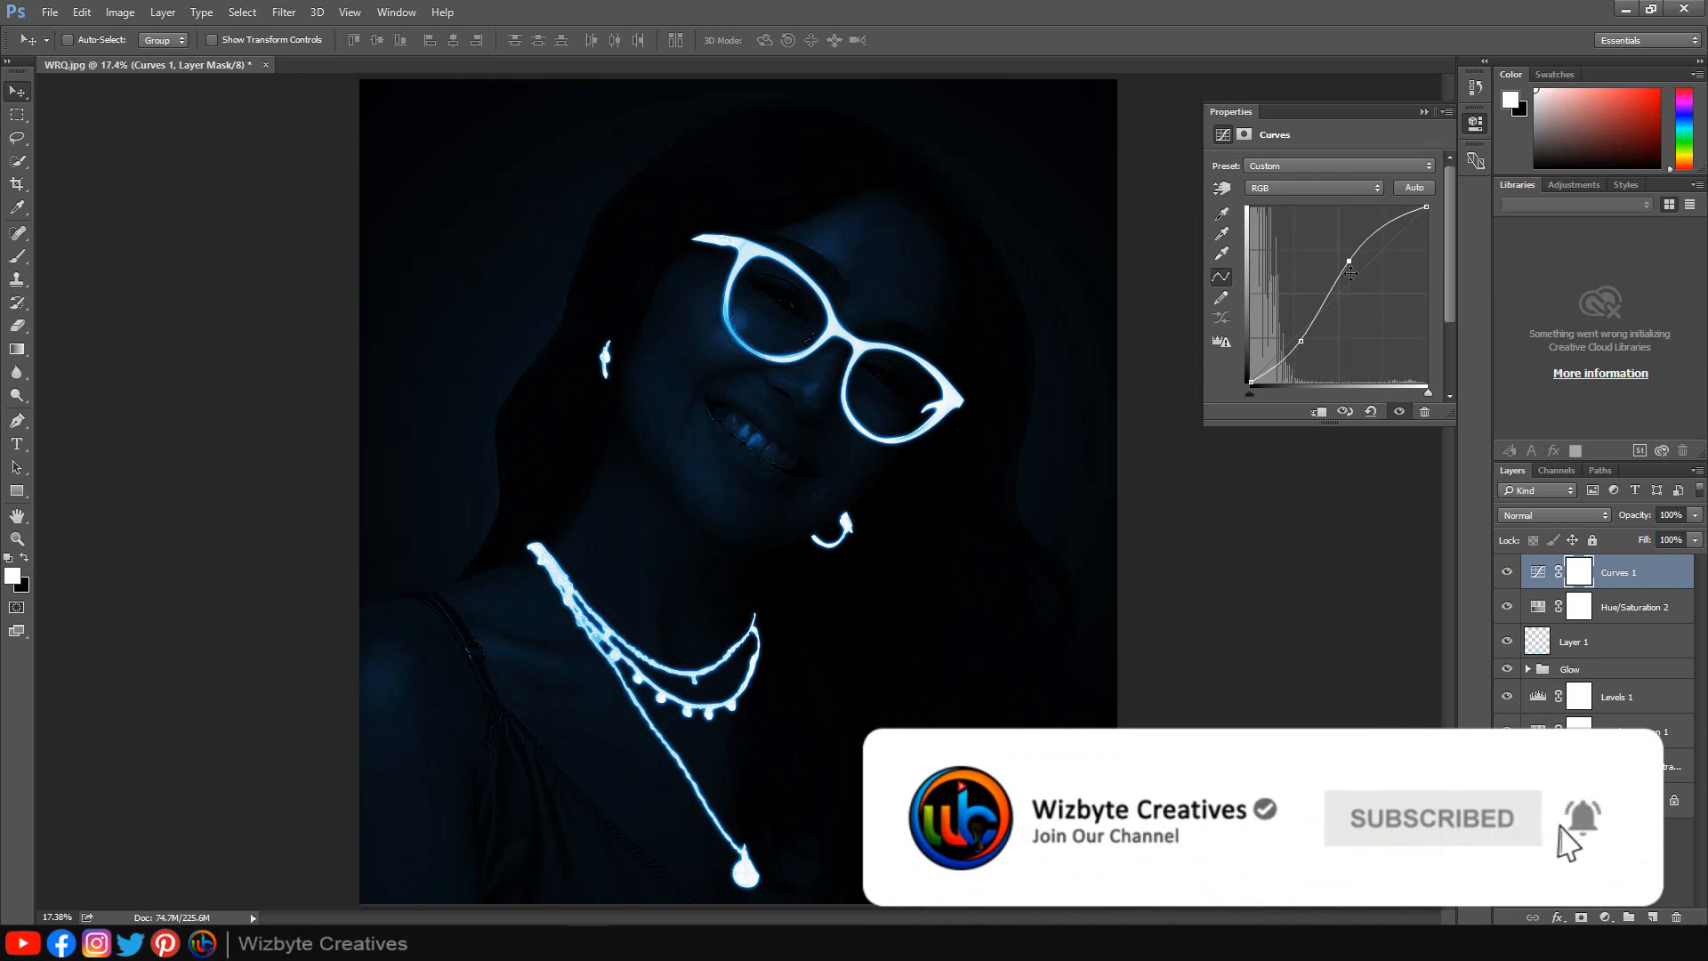
click(1425, 113)
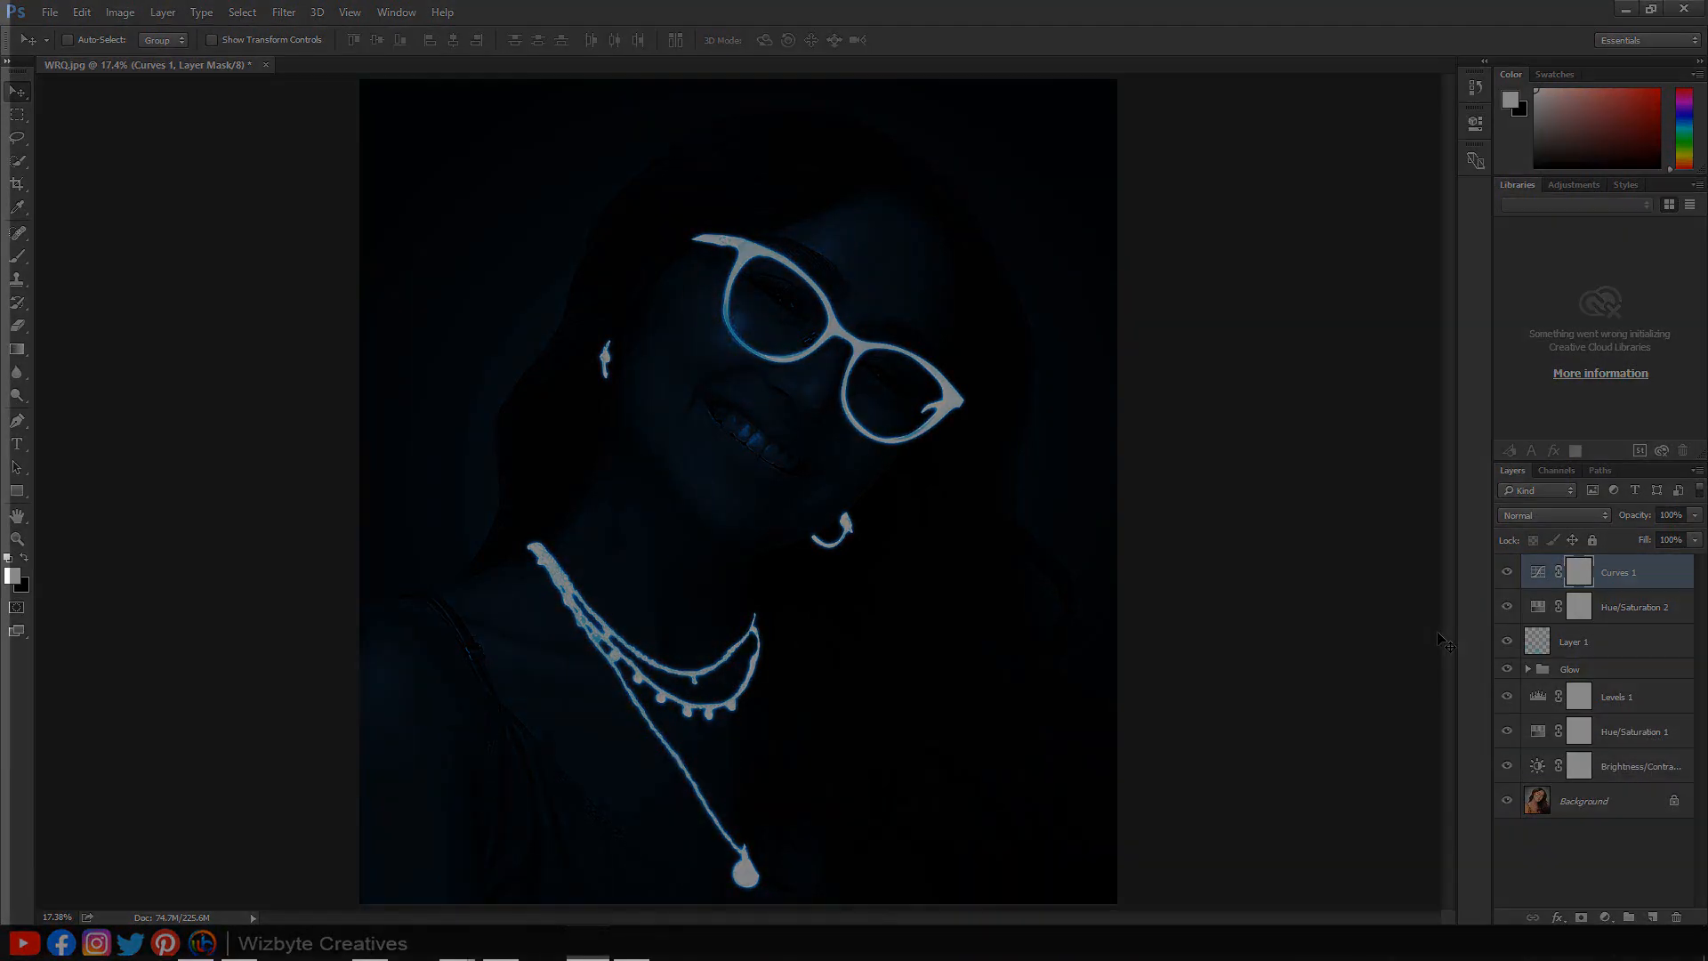